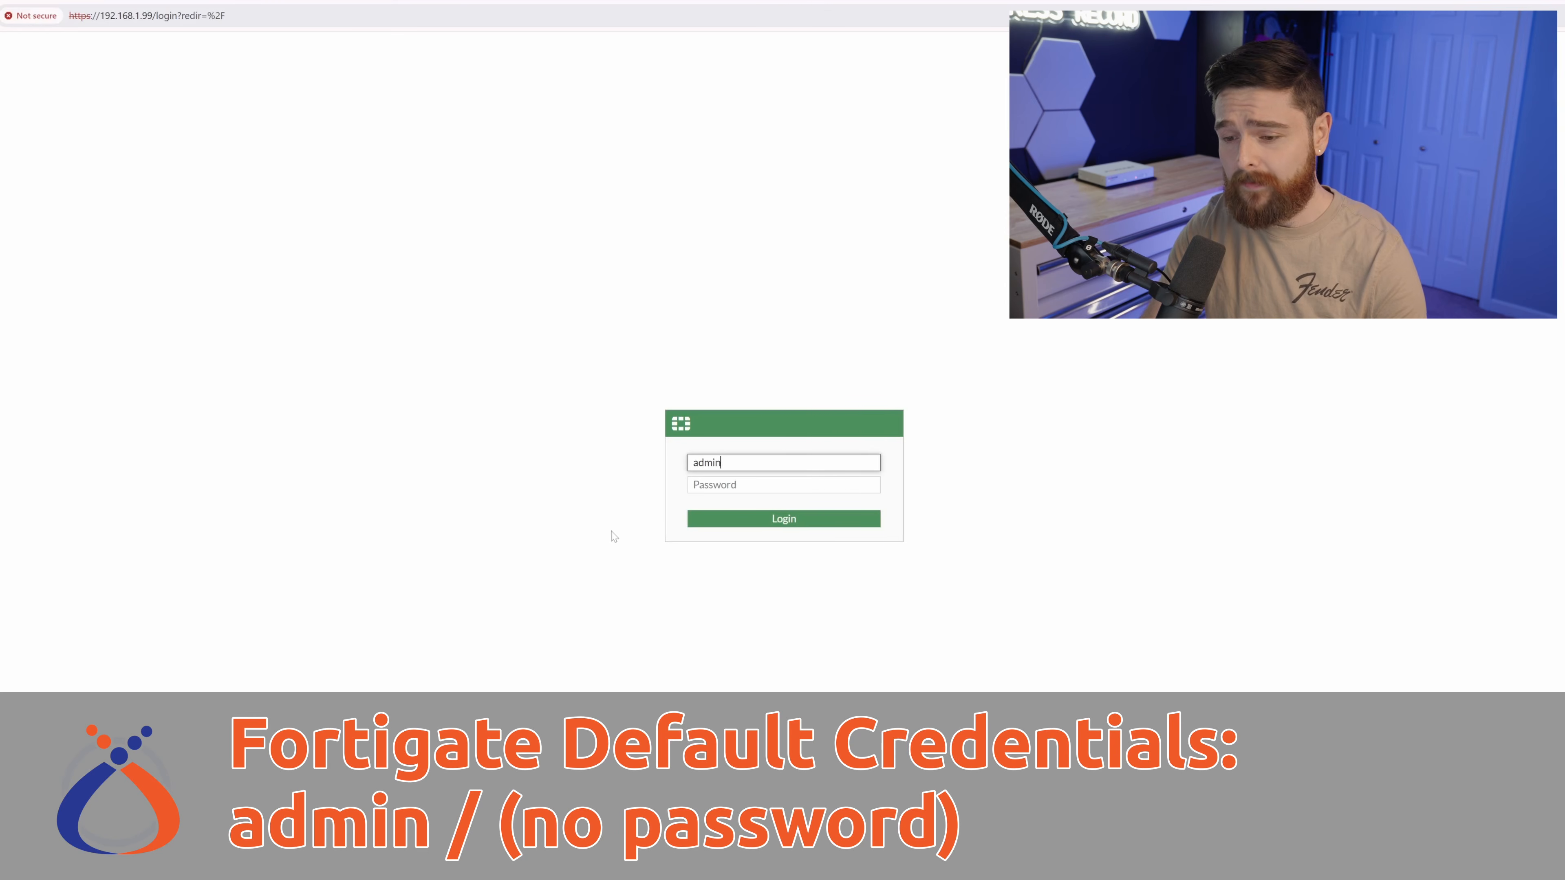
Replace the default admin password with a new one and confirm it.
{"action": "type", "text": "•••••••••••"}
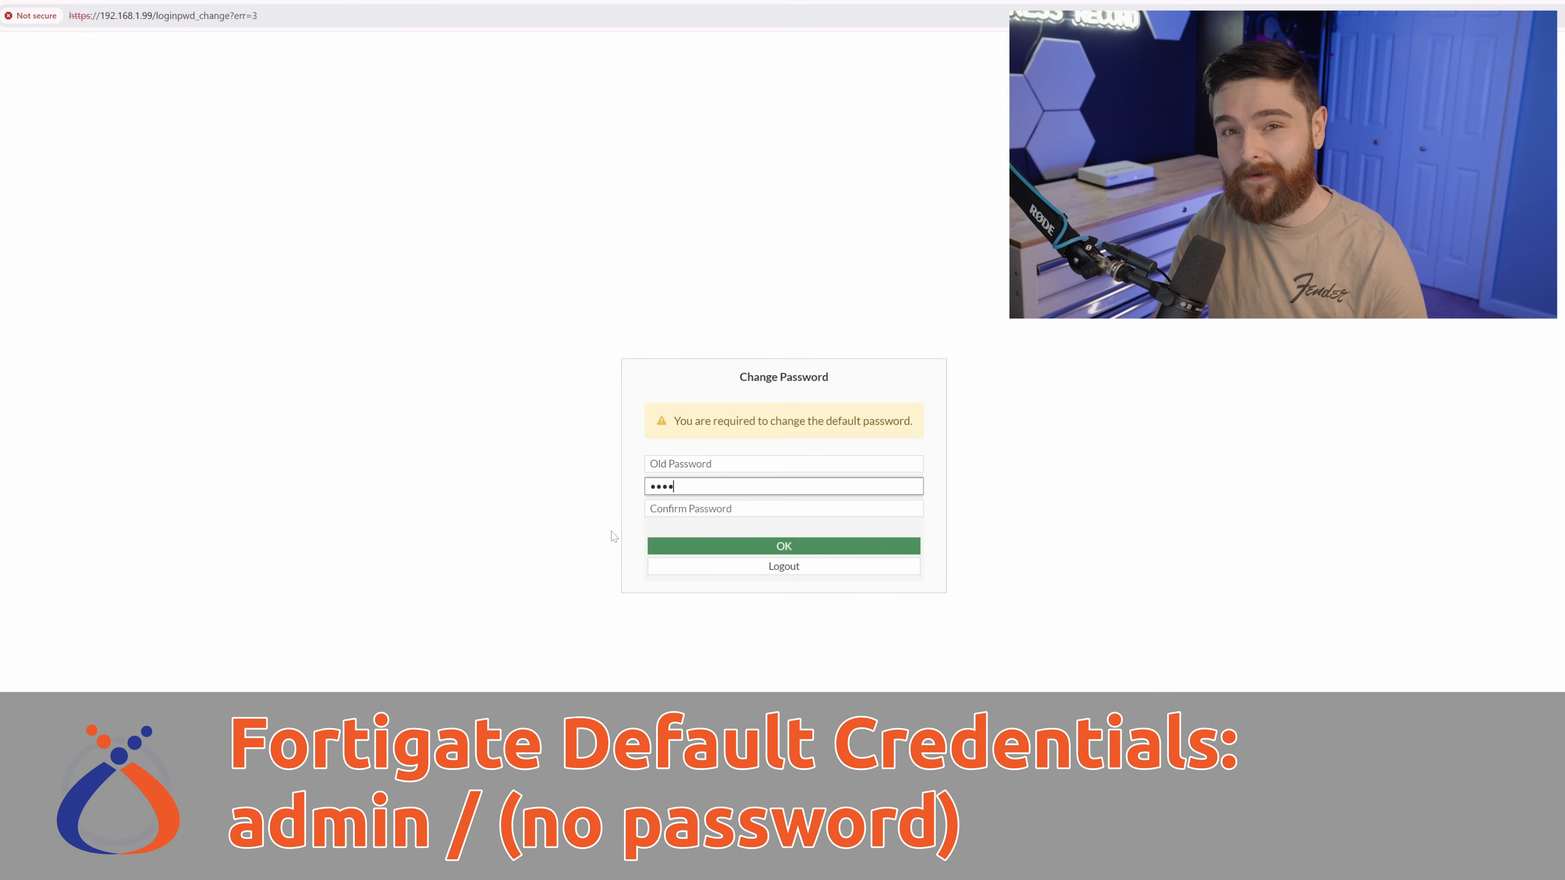
{"action": "key", "text": "Tab"}
{"action": "type", "text": "•••••••••"}
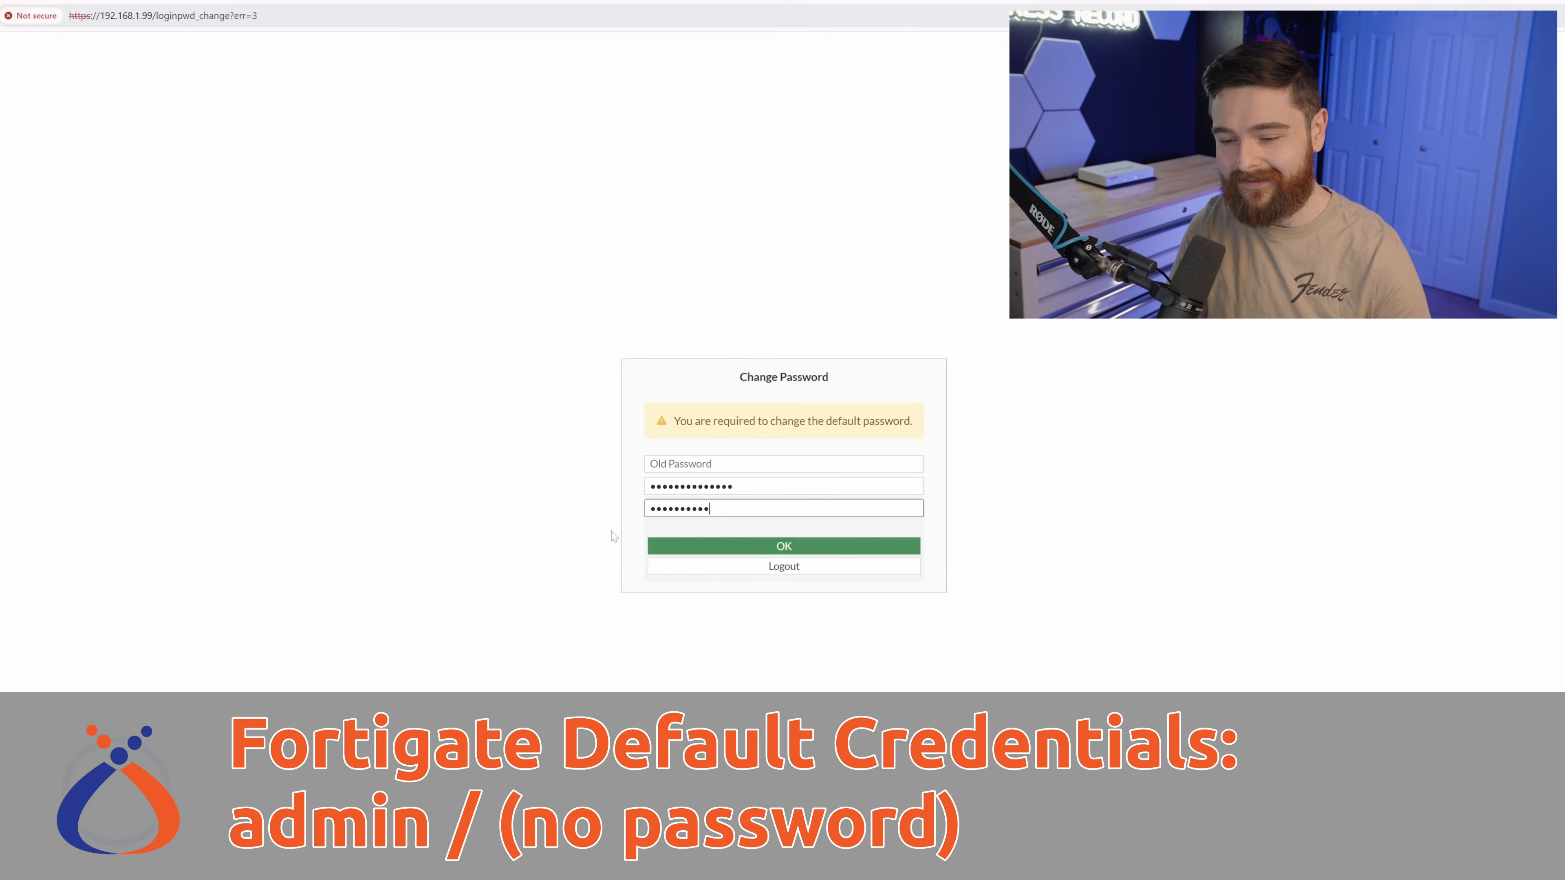
{"action": "type", "text": "•"}
{"action": "key", "text": "Return"}
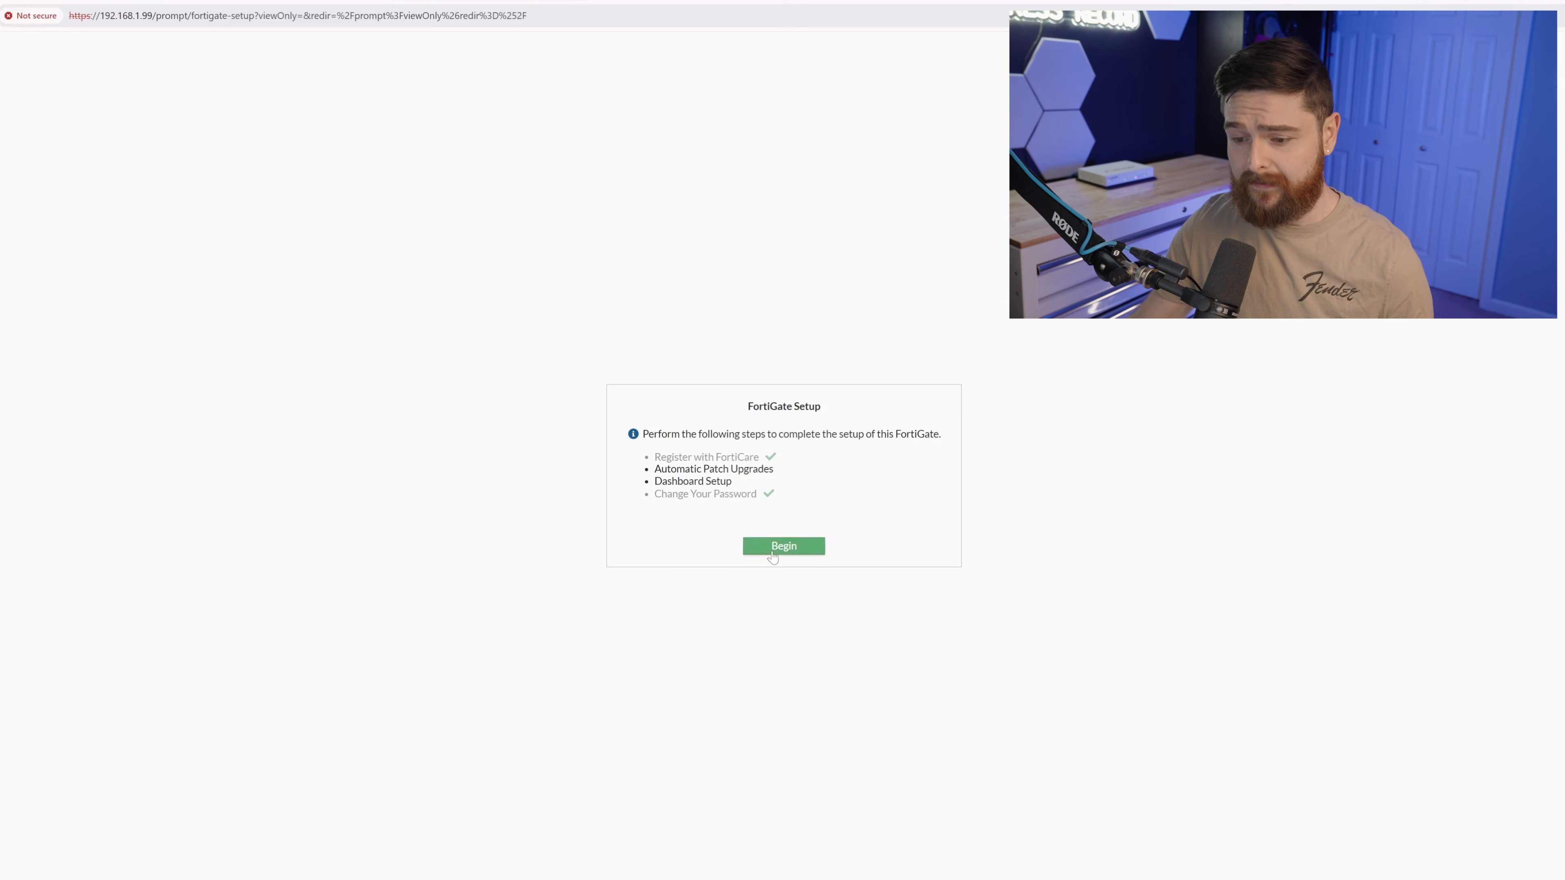
Disable automatic patch upgrades, acknowledge the warning, and accept the Optimal dashboards.
{"action": "left_click", "coordinate": [754, 546]}
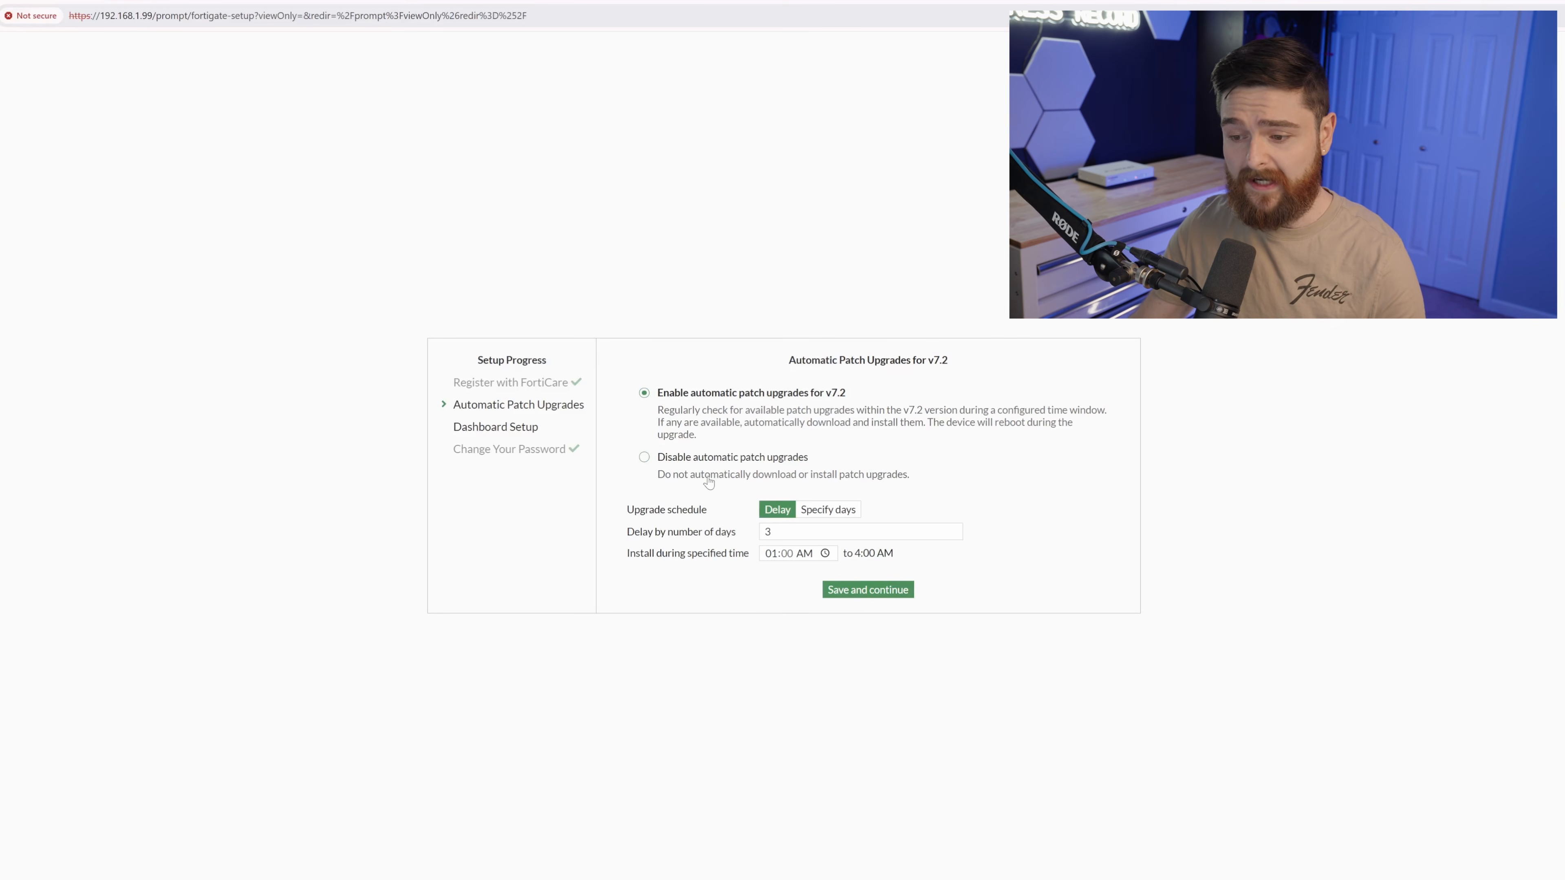
{"action": "left_click", "coordinate": [717, 461]}
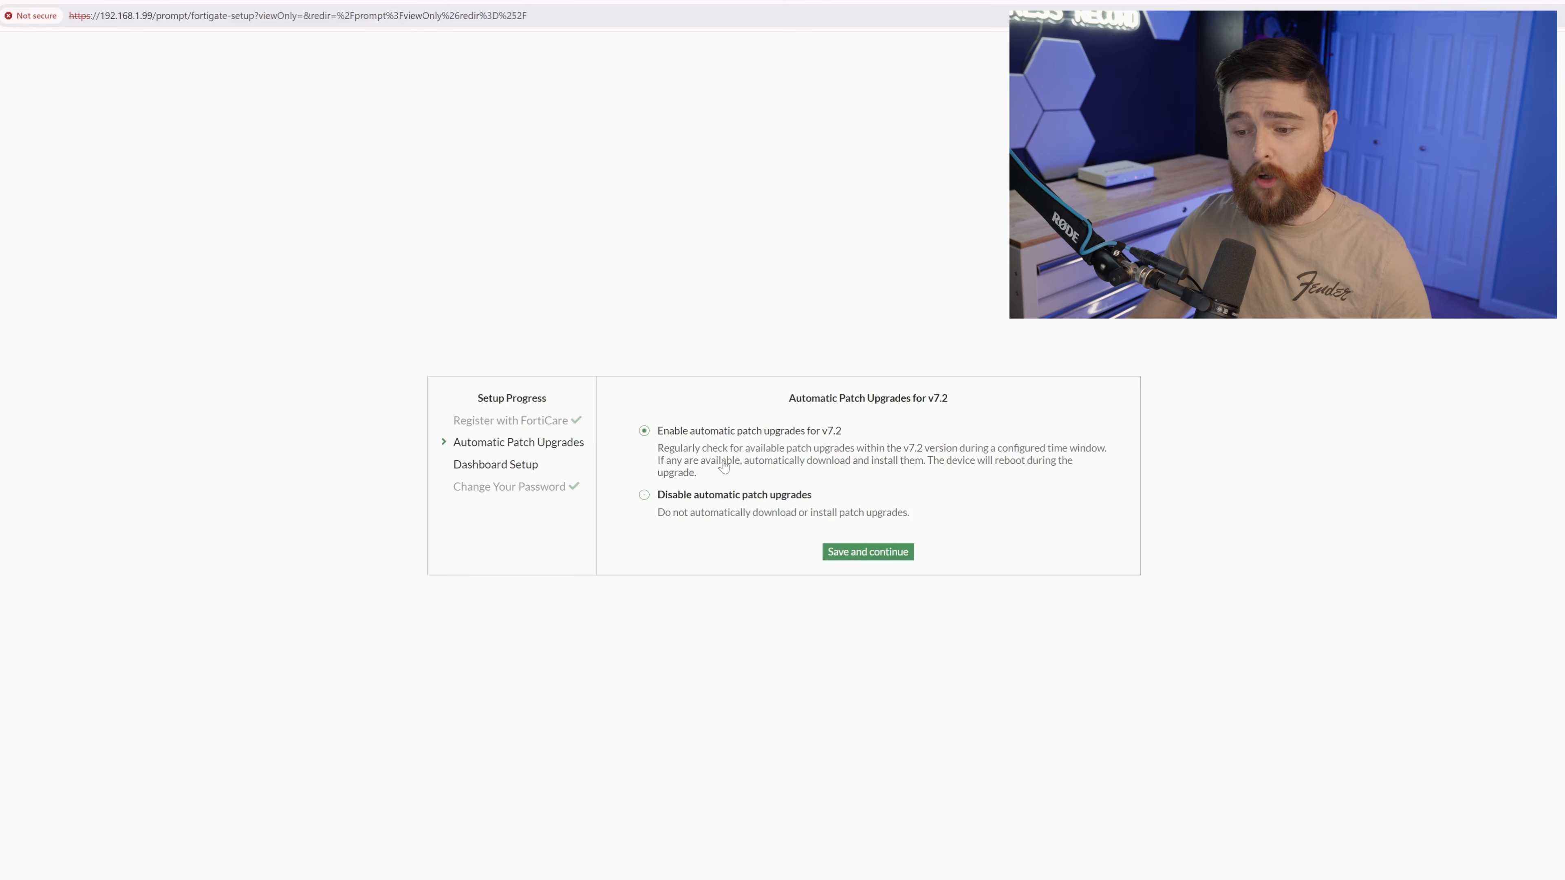
{"action": "left_click", "coordinate": [878, 552]}
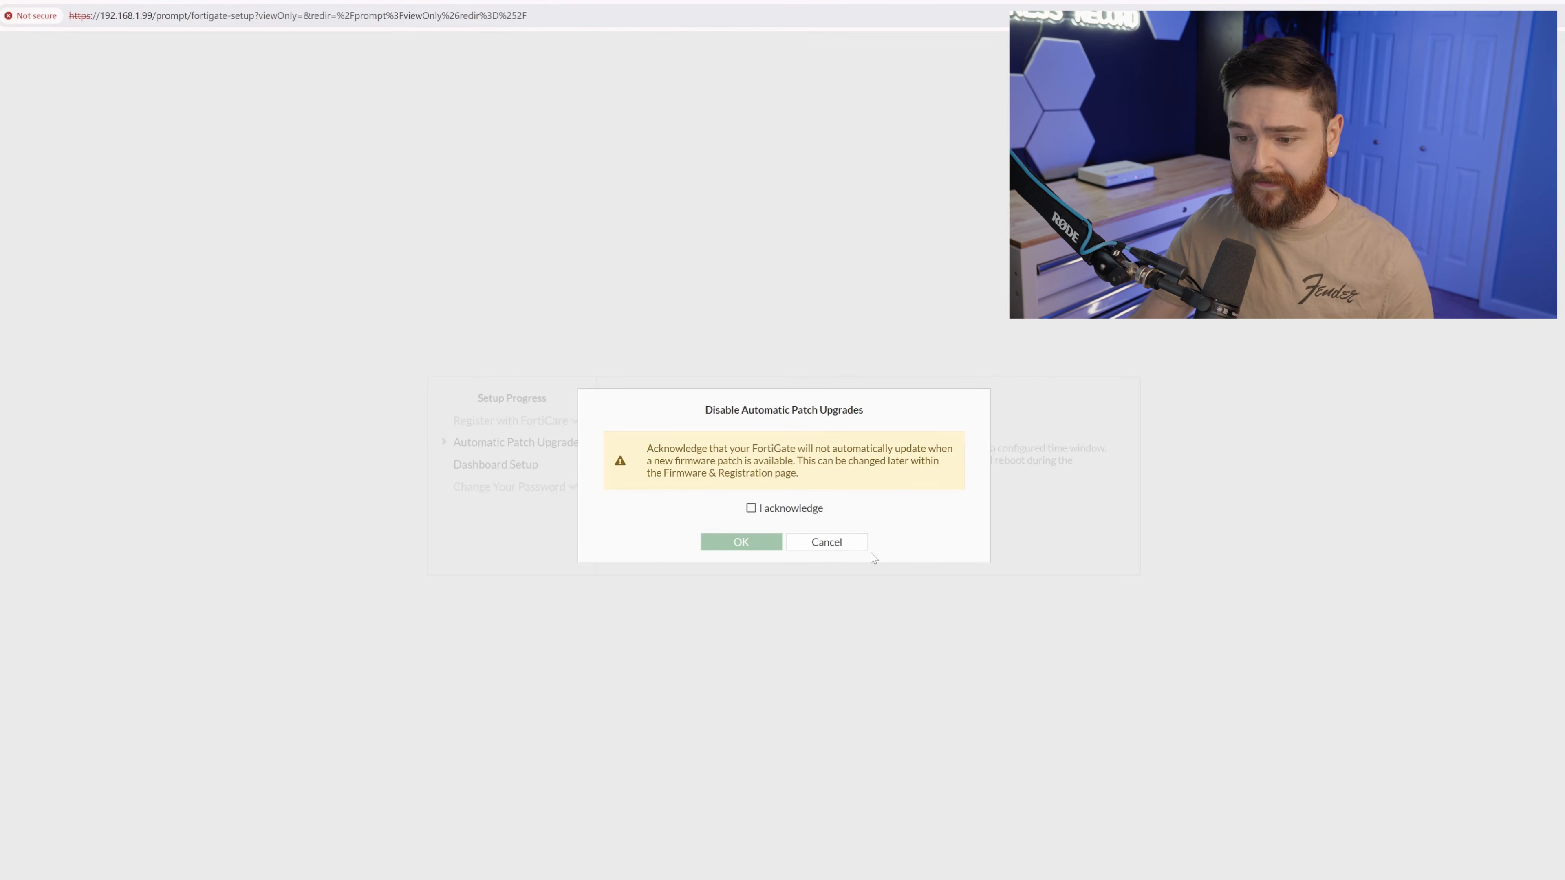
{"action": "left_click", "coordinate": [775, 551]}
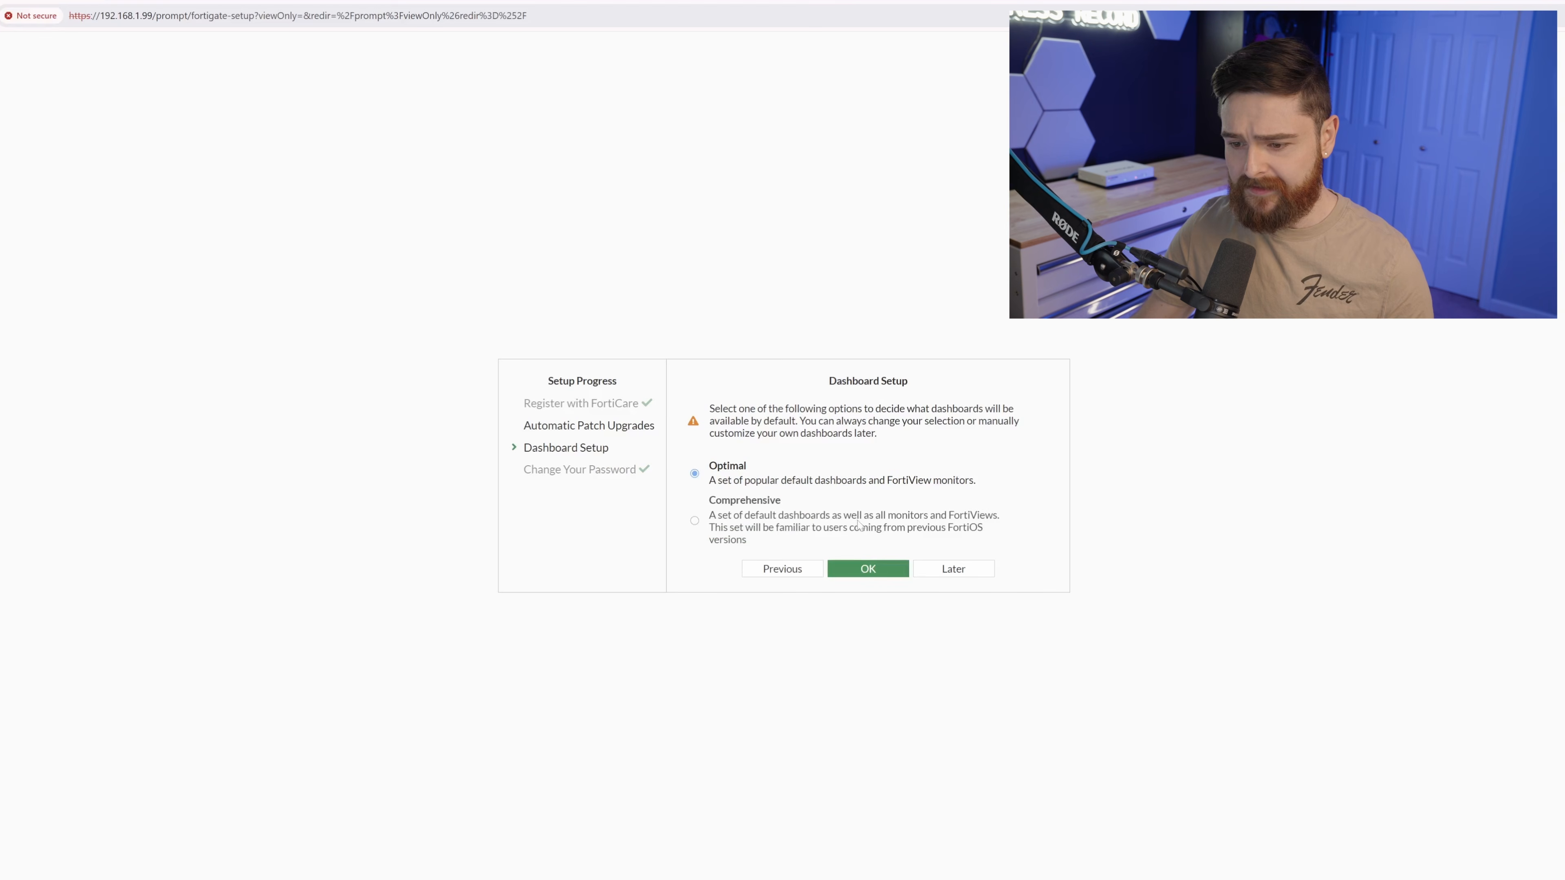
{"action": "left_click", "coordinate": [868, 568]}
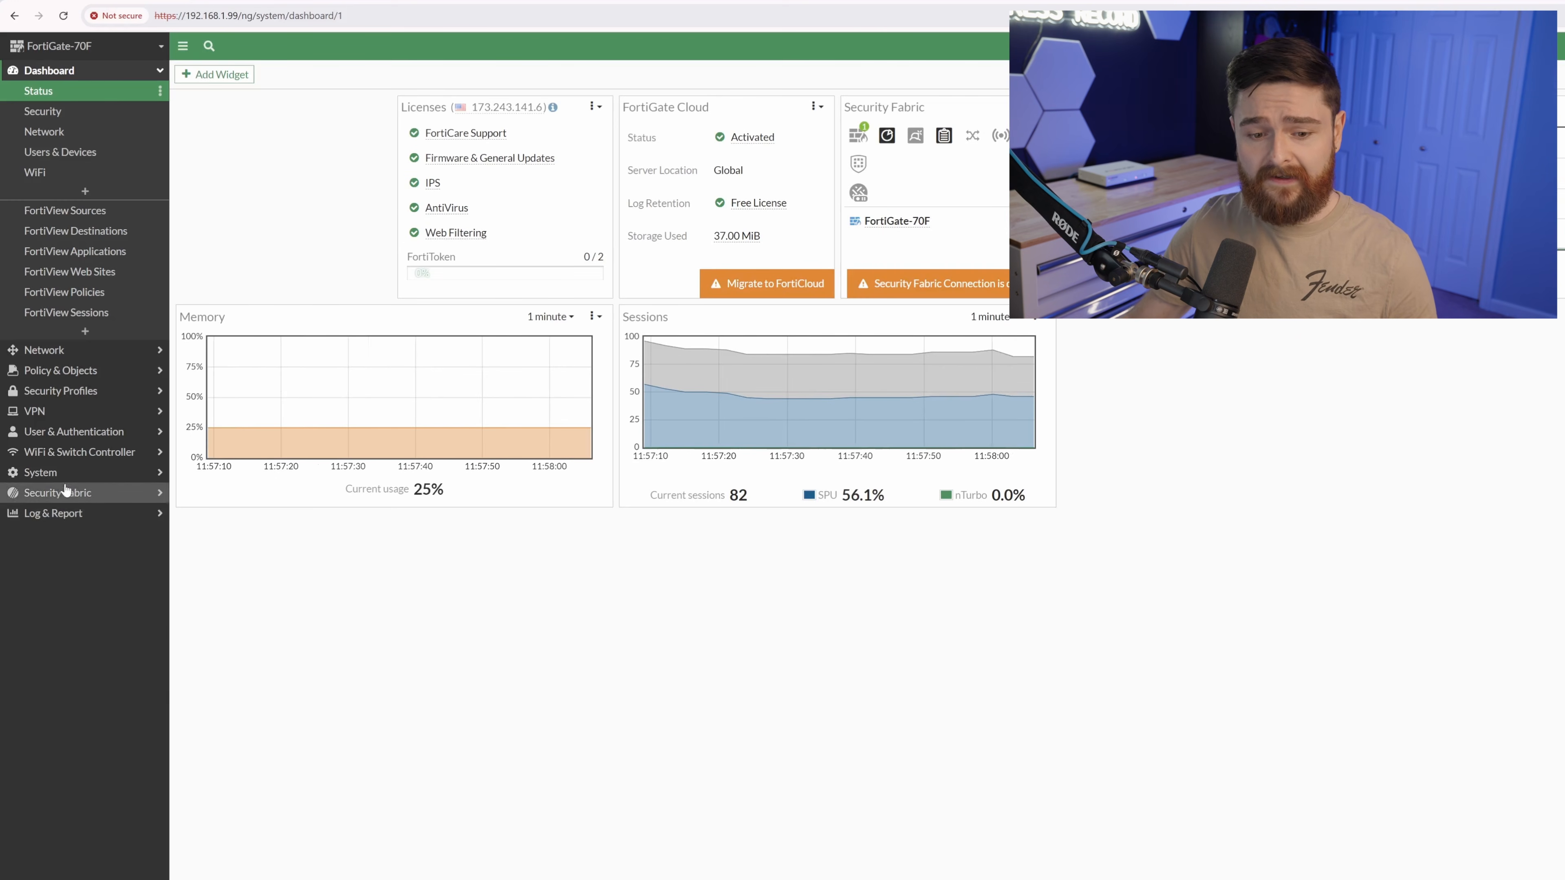
Scroll through System > Feature Visibility, then go to the Network > Interfaces list.
{"action": "left_click", "coordinate": [57, 475]}
{"action": "left_click", "coordinate": [52, 399]}
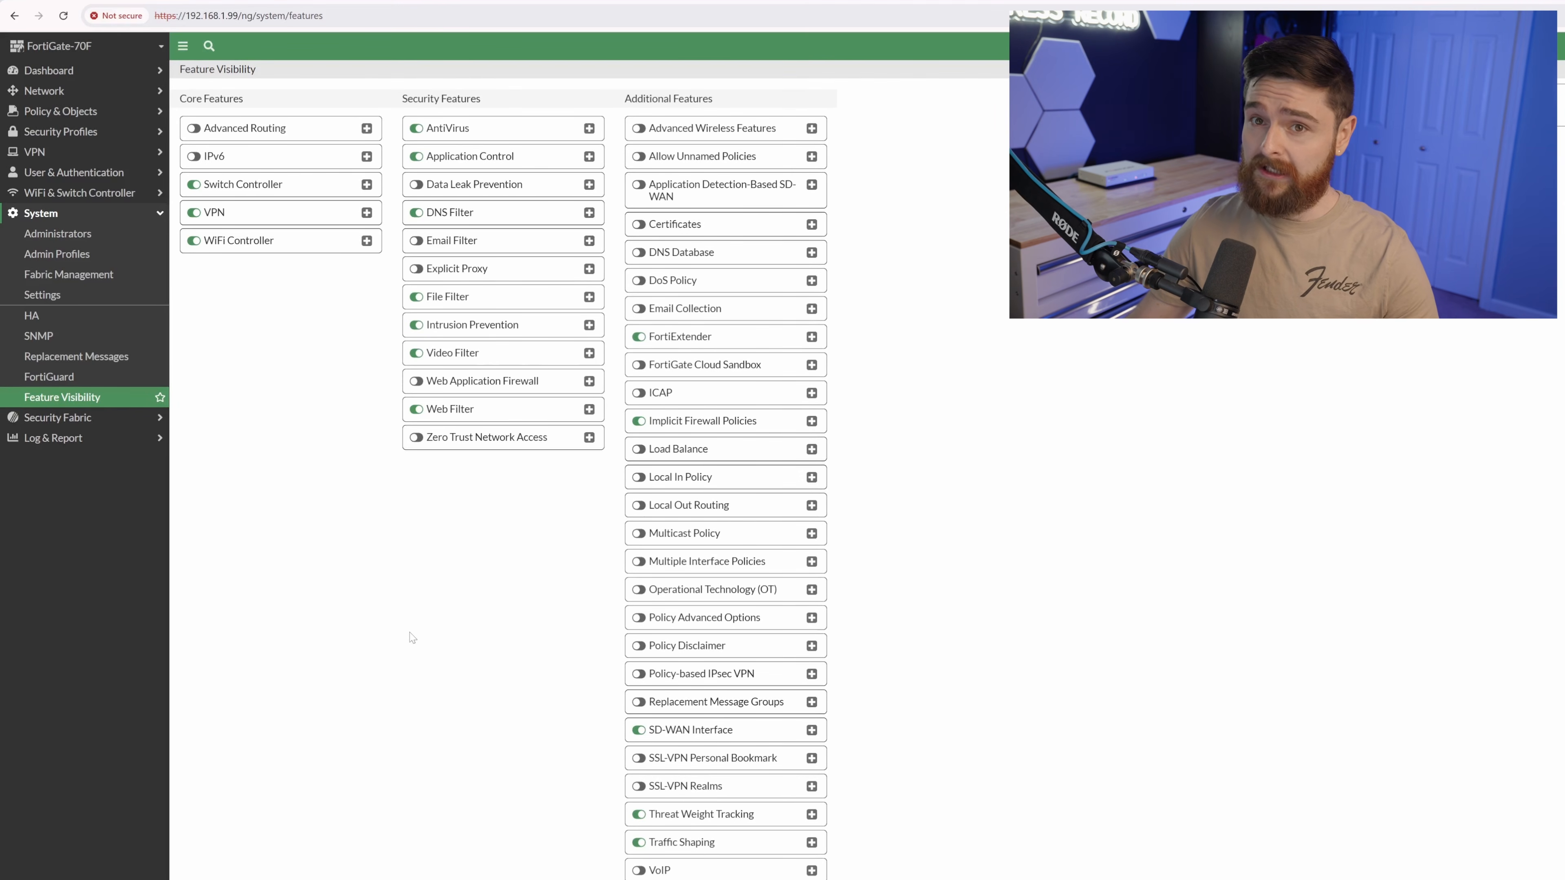
{"action": "scroll", "coordinate": [412, 638], "scroll_direction": "down", "scroll_amount": 1}
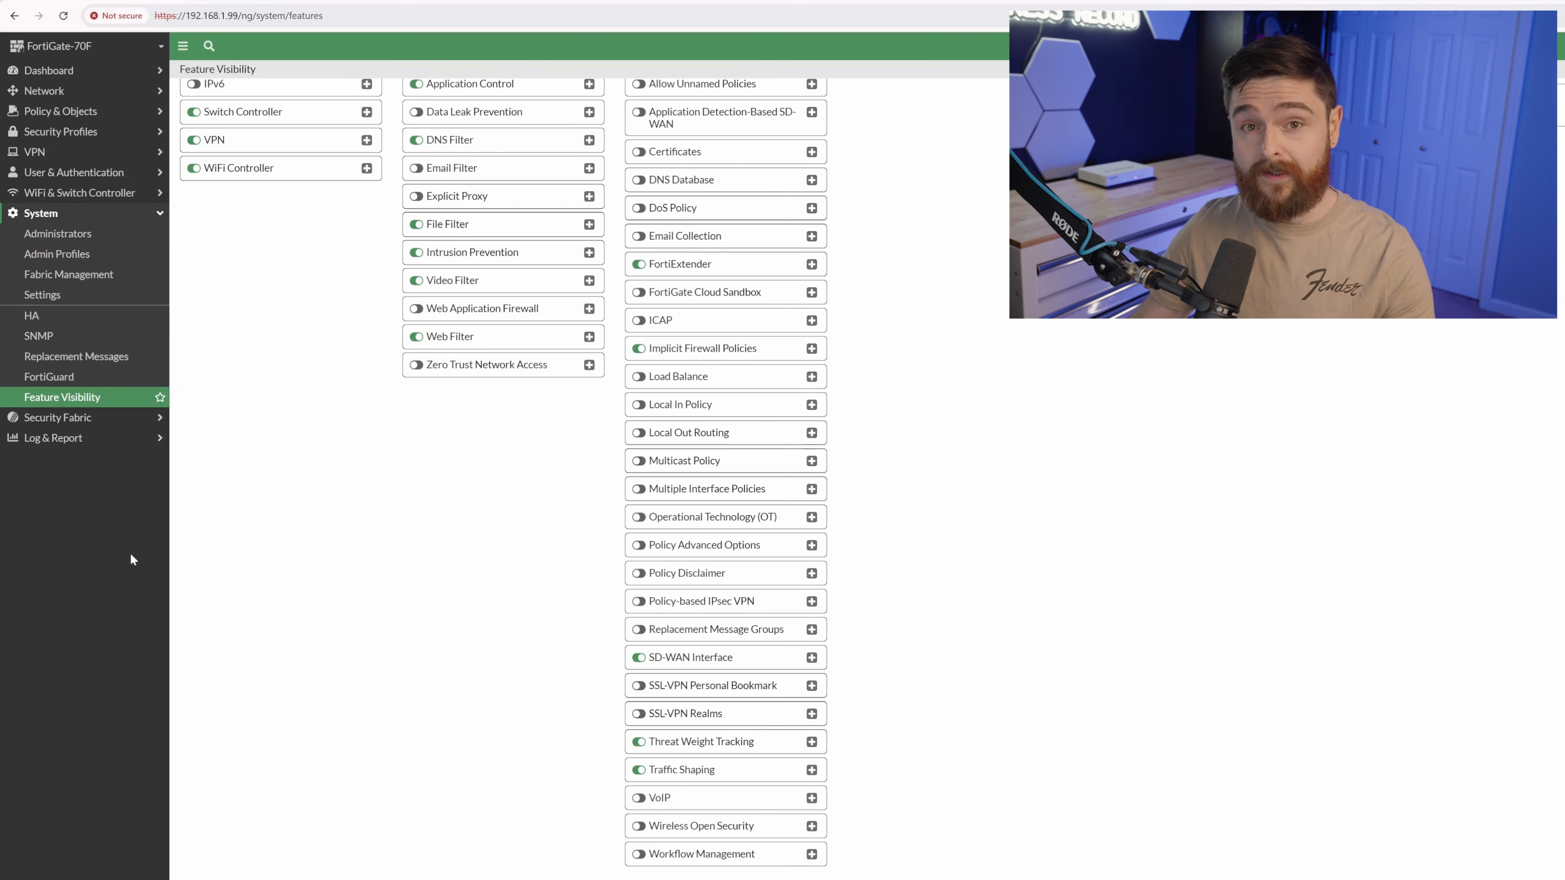
{"action": "left_click", "coordinate": [106, 97]}
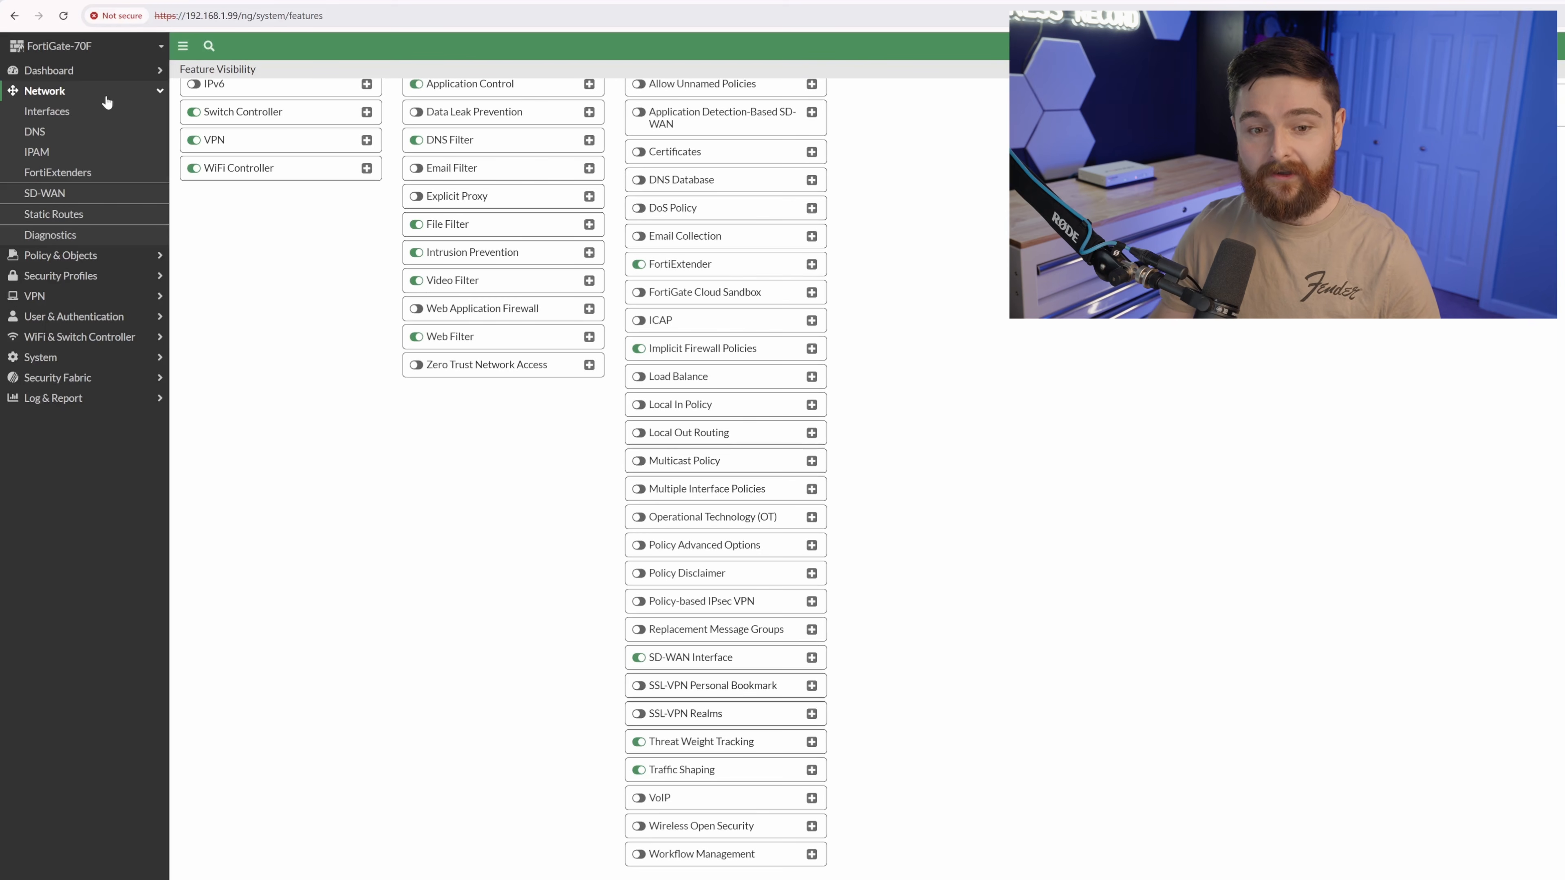
{"action": "left_click", "coordinate": [61, 114]}
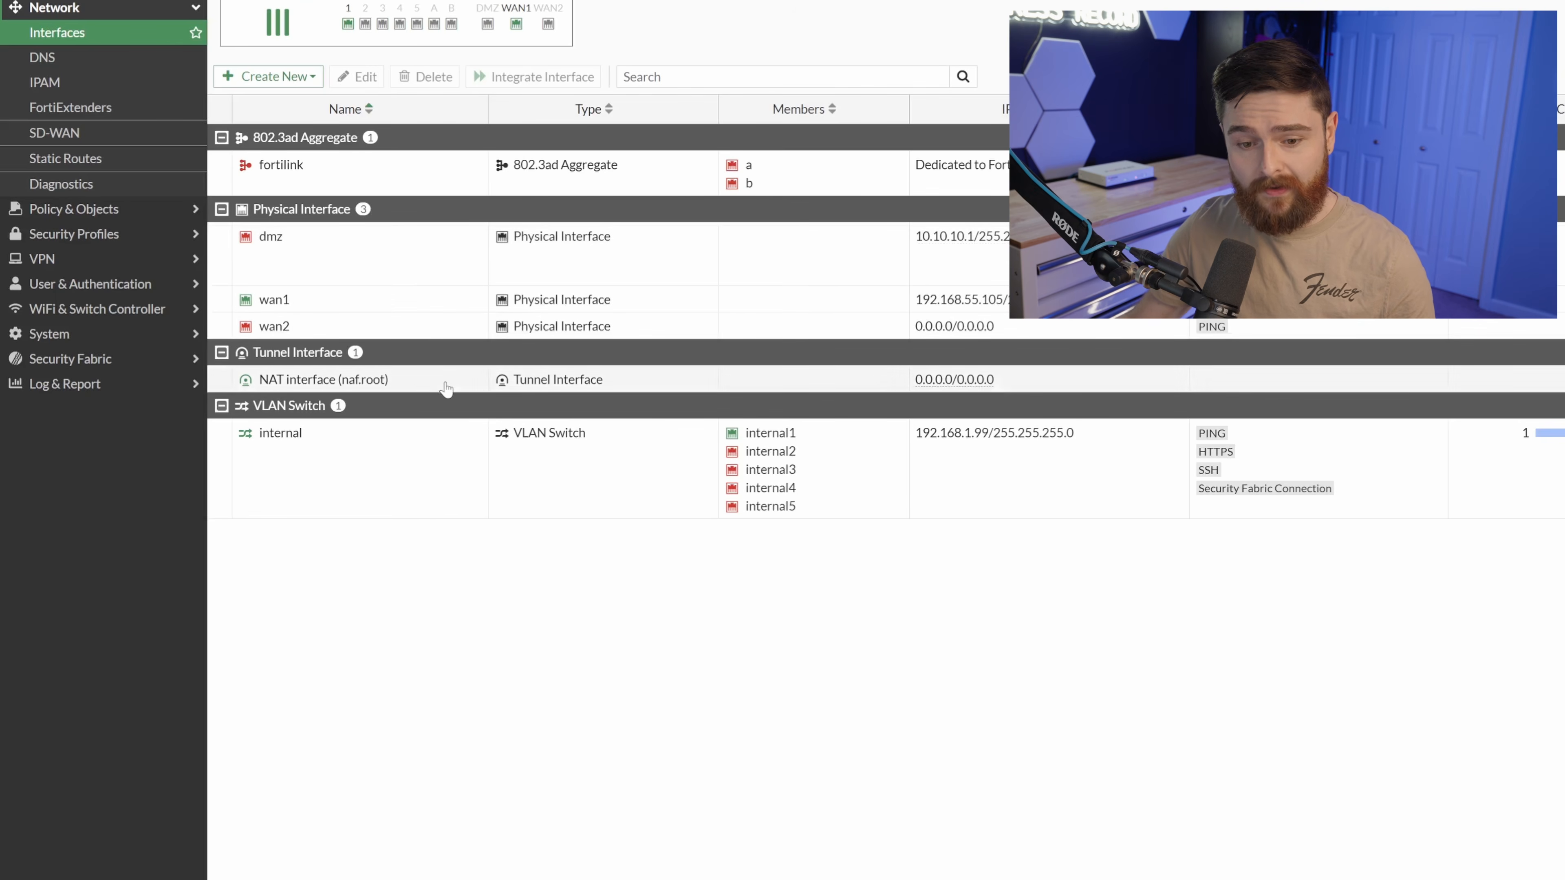
Select the internal VLAN switch row and open it in Edit Interface.
{"action": "left_click", "coordinate": [411, 470]}
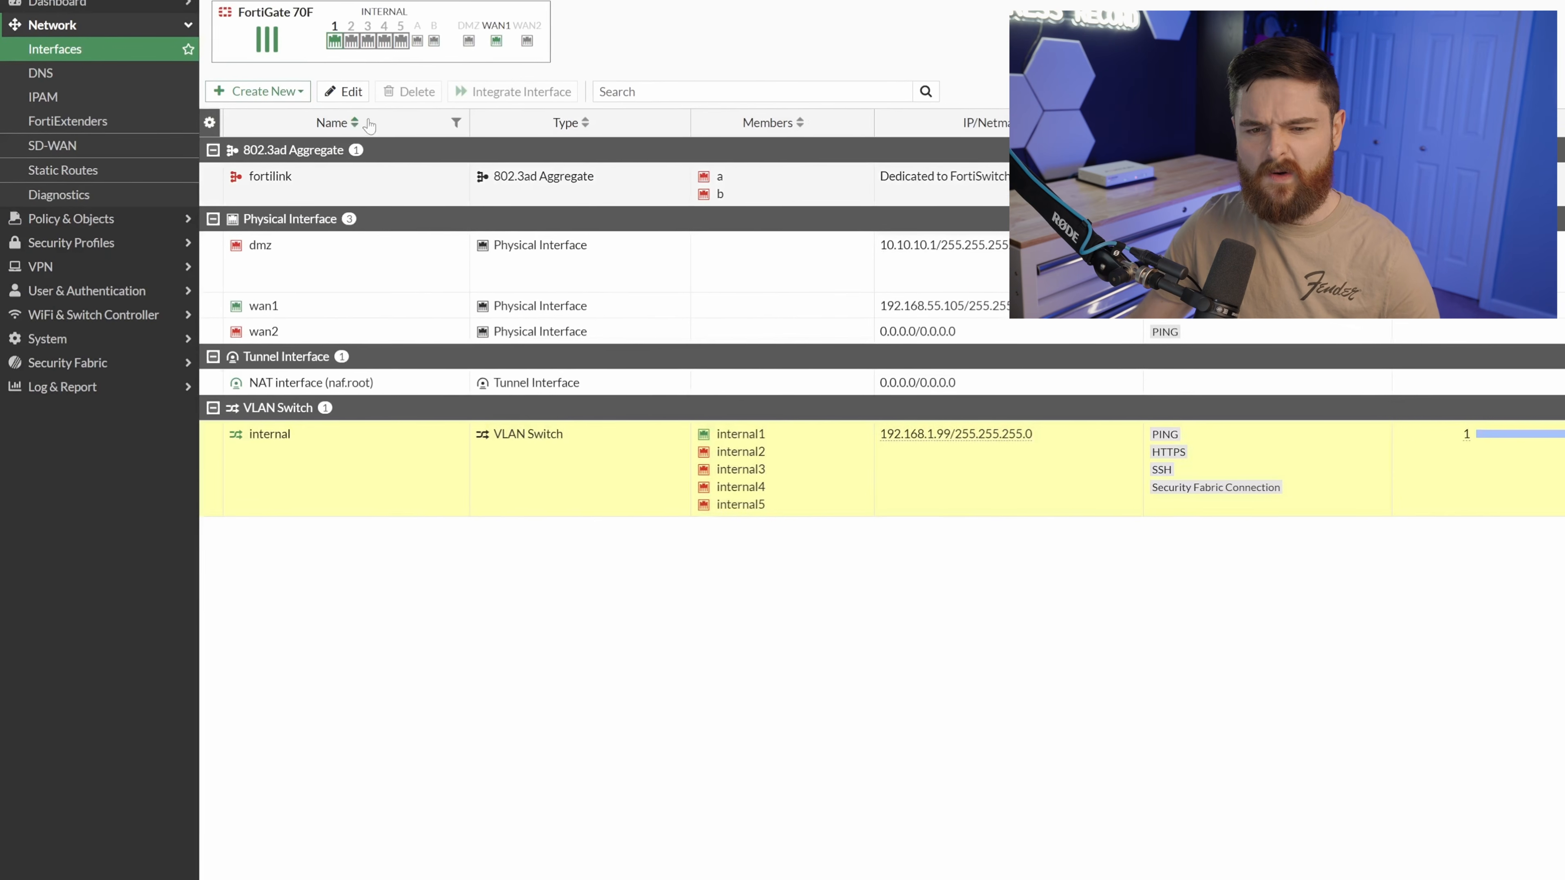
{"action": "left_click", "coordinate": [350, 99]}
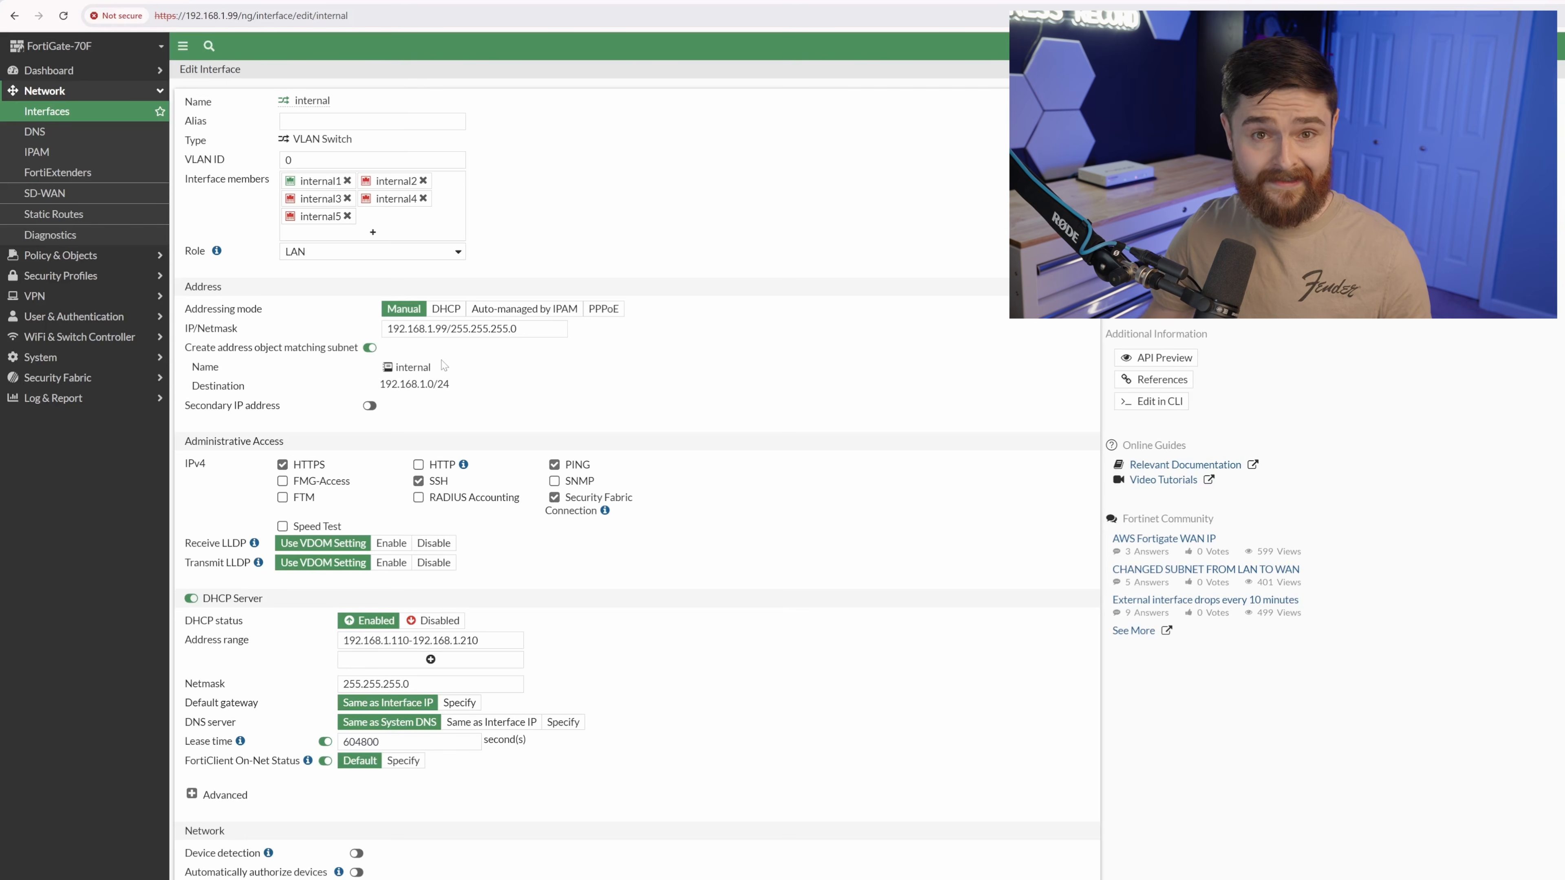
Set internal to 10.10.0.1/255.255.255.0 with DHCP range 10.10.0.20-10.10.0.250, and apply the change.
{"action": "left_click_drag", "start_coordinate": [447, 329], "coordinate": [365, 336]}
{"action": "type", "text": "10.10.1"}
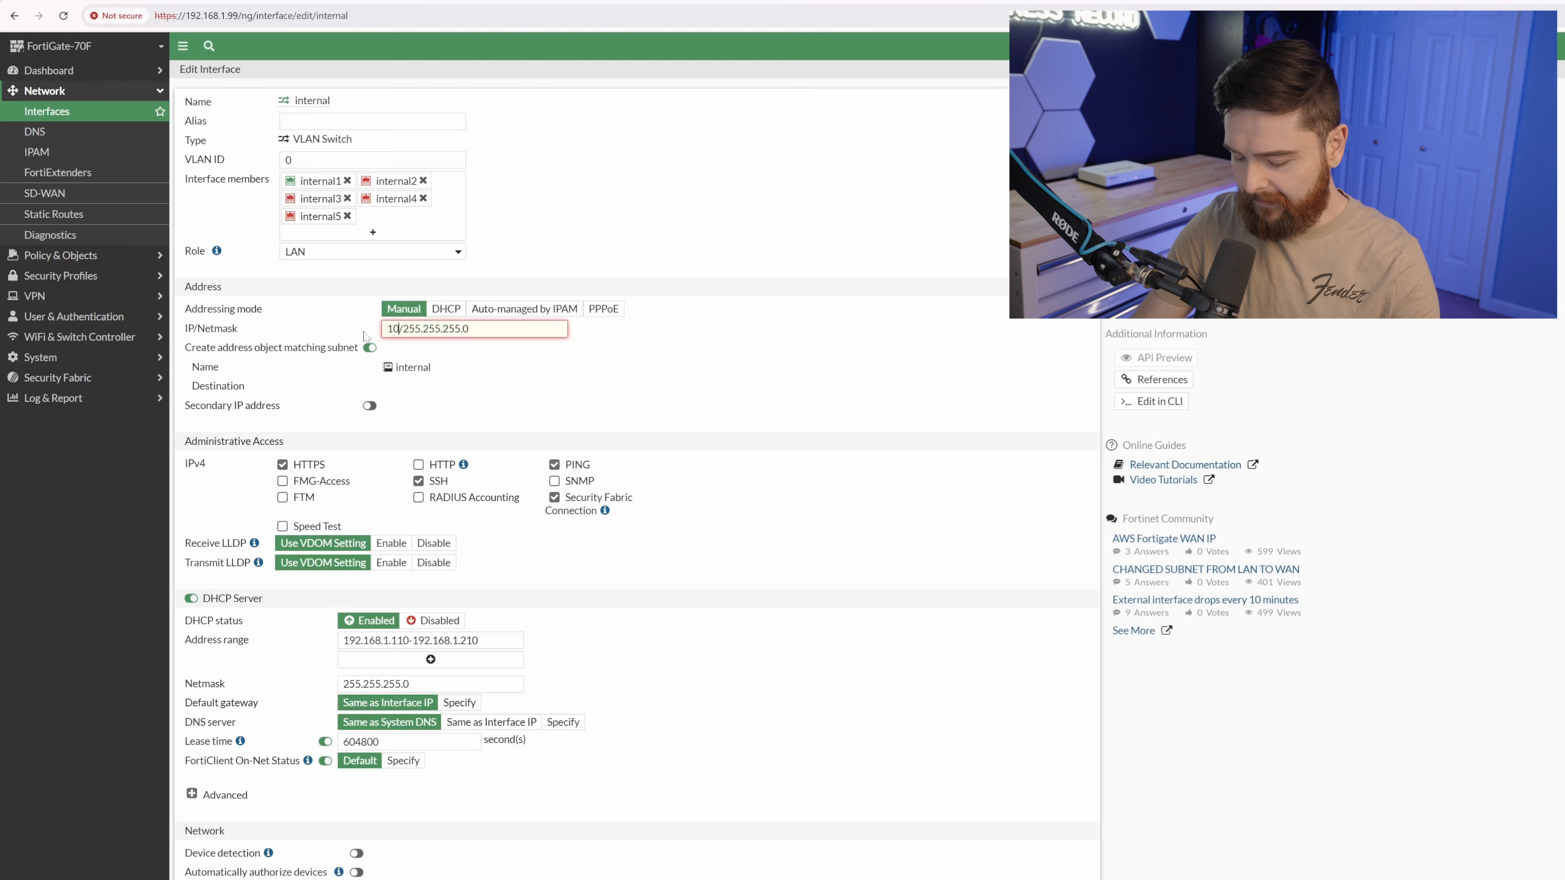
{"action": "key", "text": "BackSpace"}
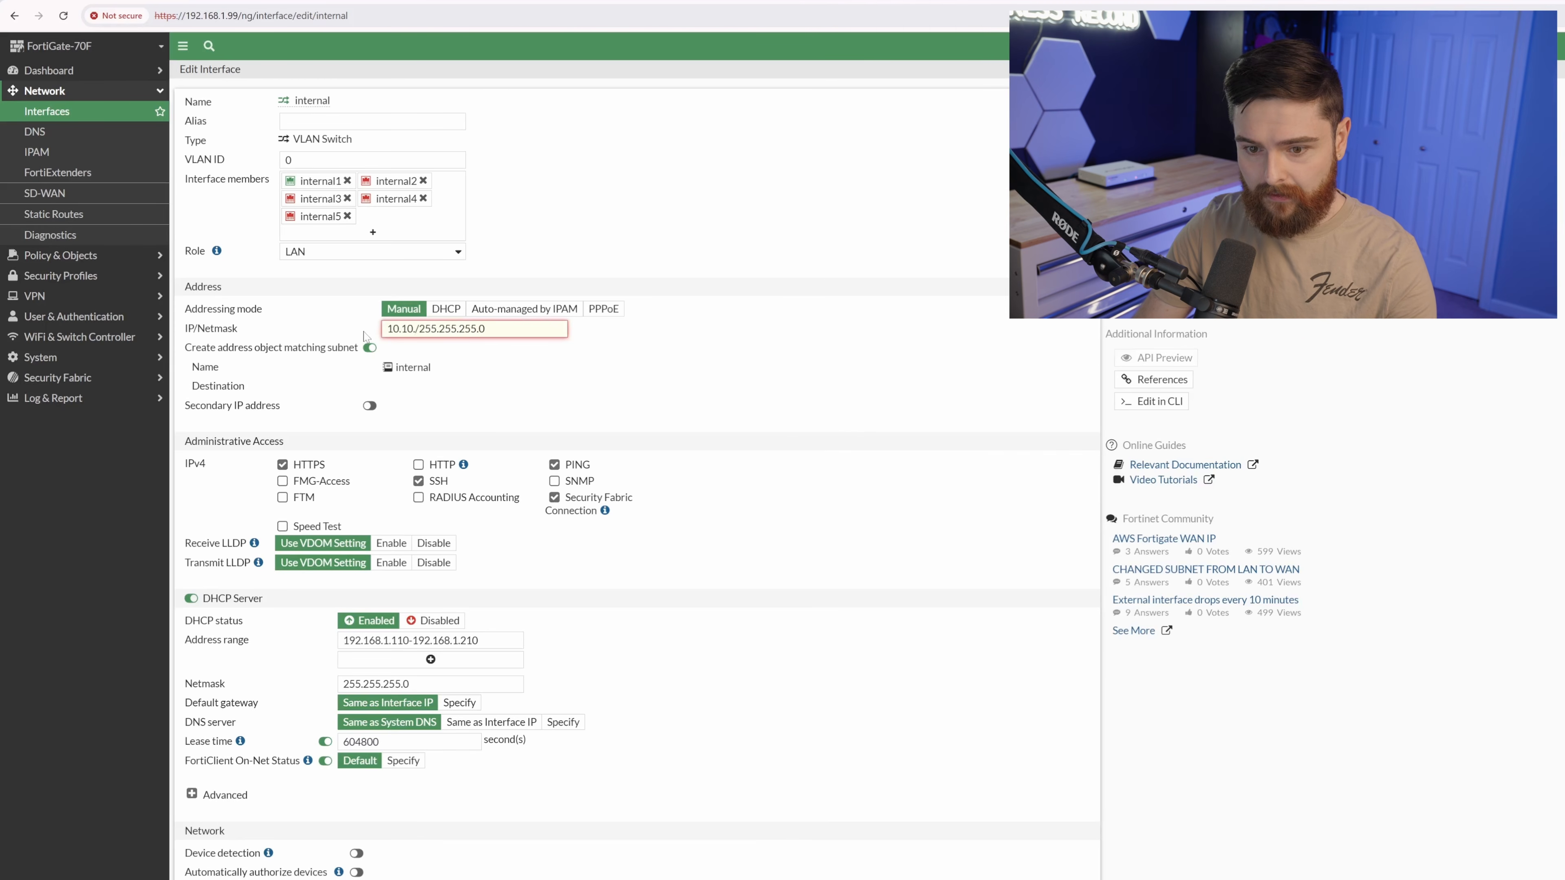
{"action": "type", "text": "0.1"}
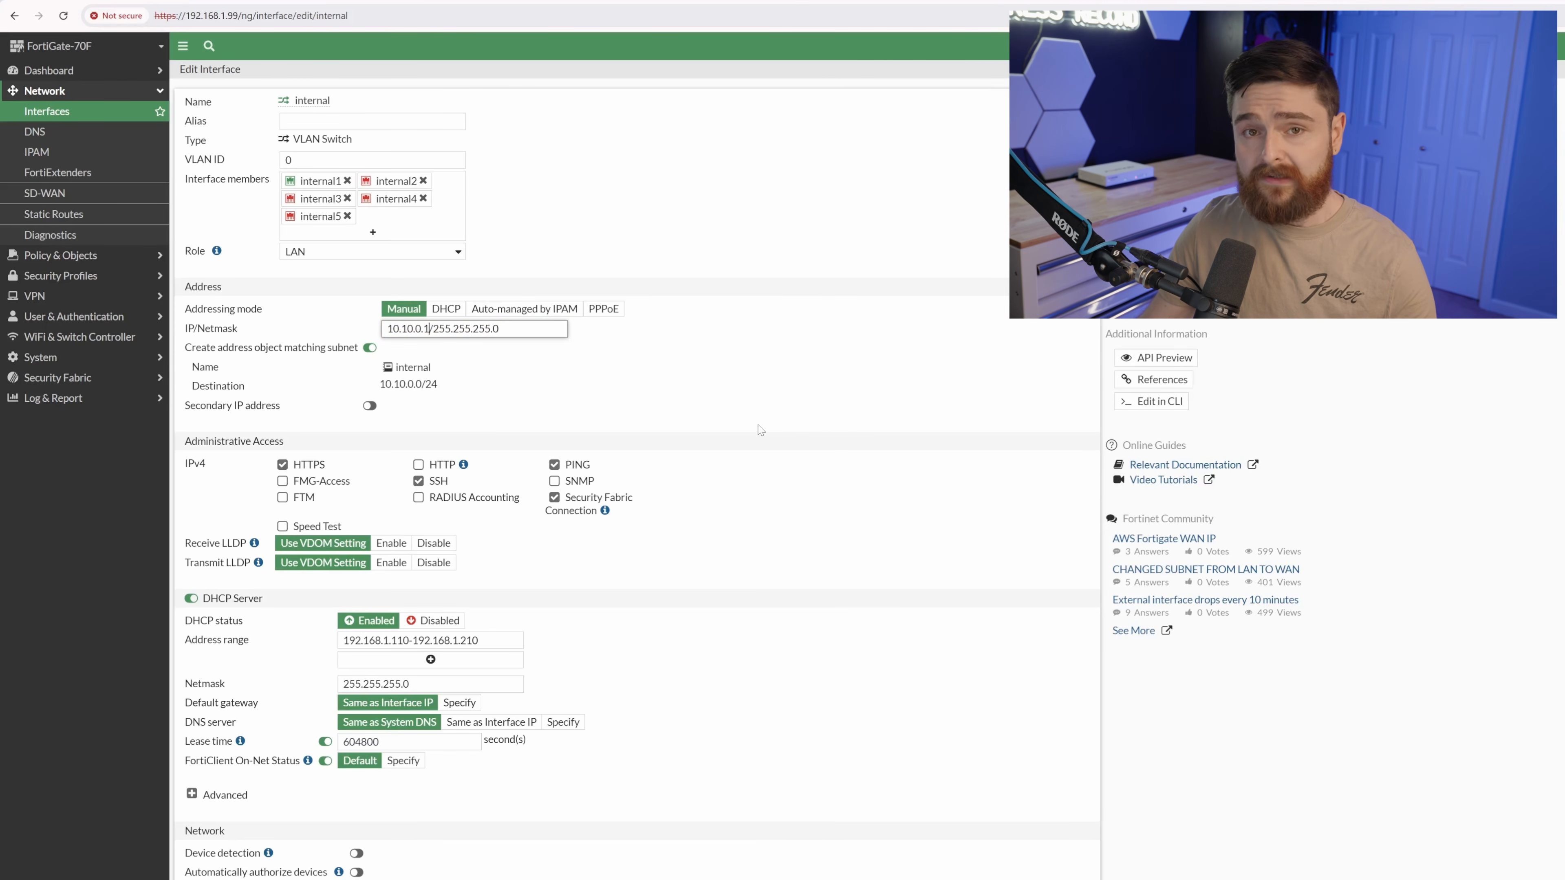
{"action": "scroll", "coordinate": [736, 532], "scroll_direction": "down", "scroll_amount": 1}
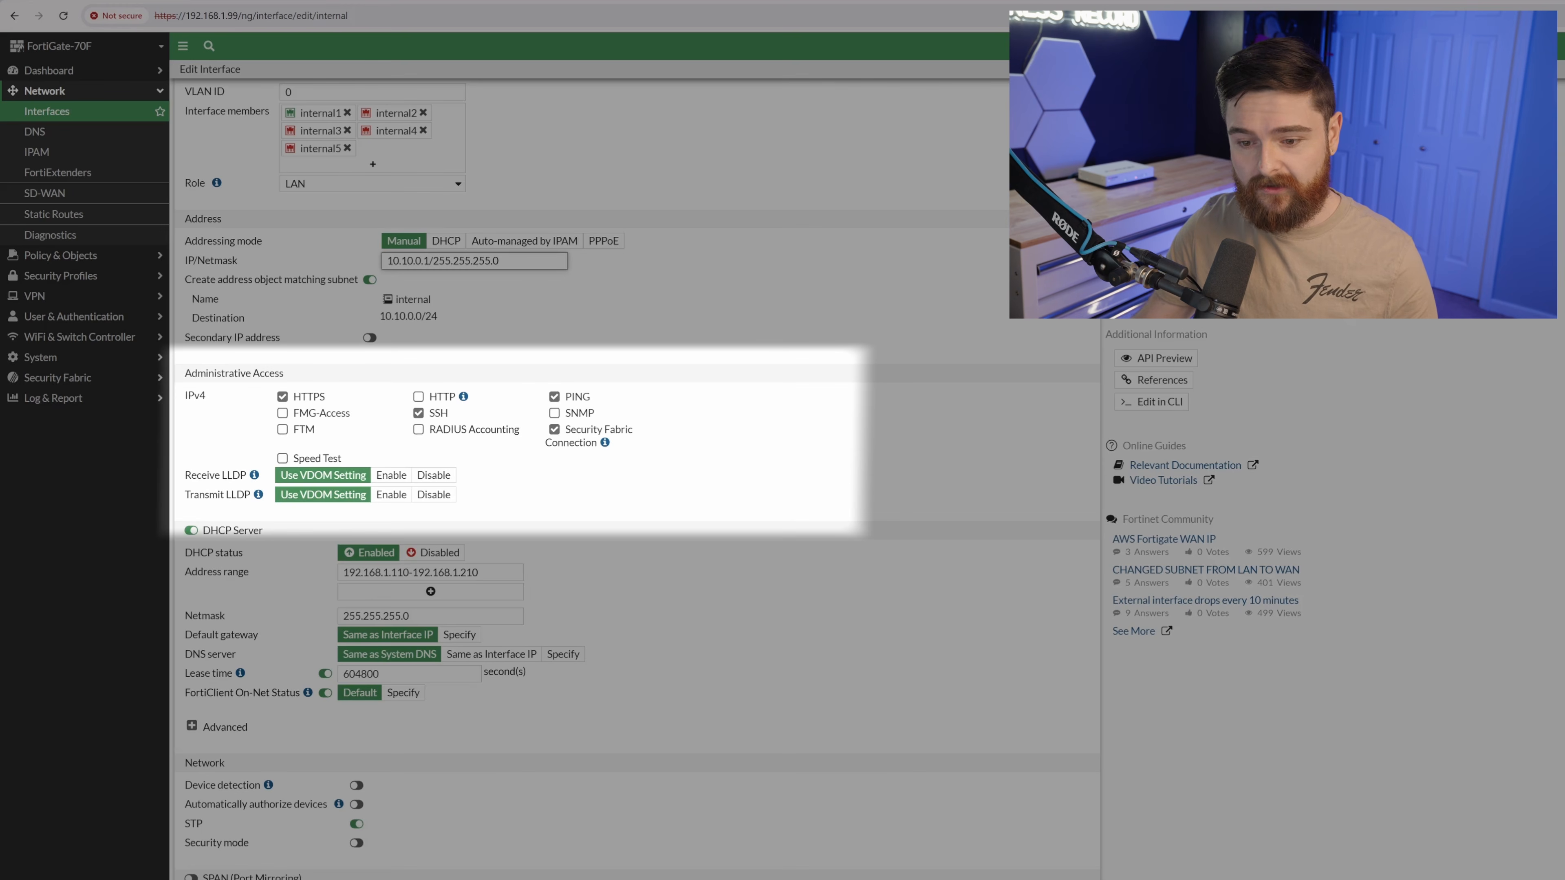
{"action": "scroll", "coordinate": [635, 493], "scroll_direction": "down", "scroll_amount": 1}
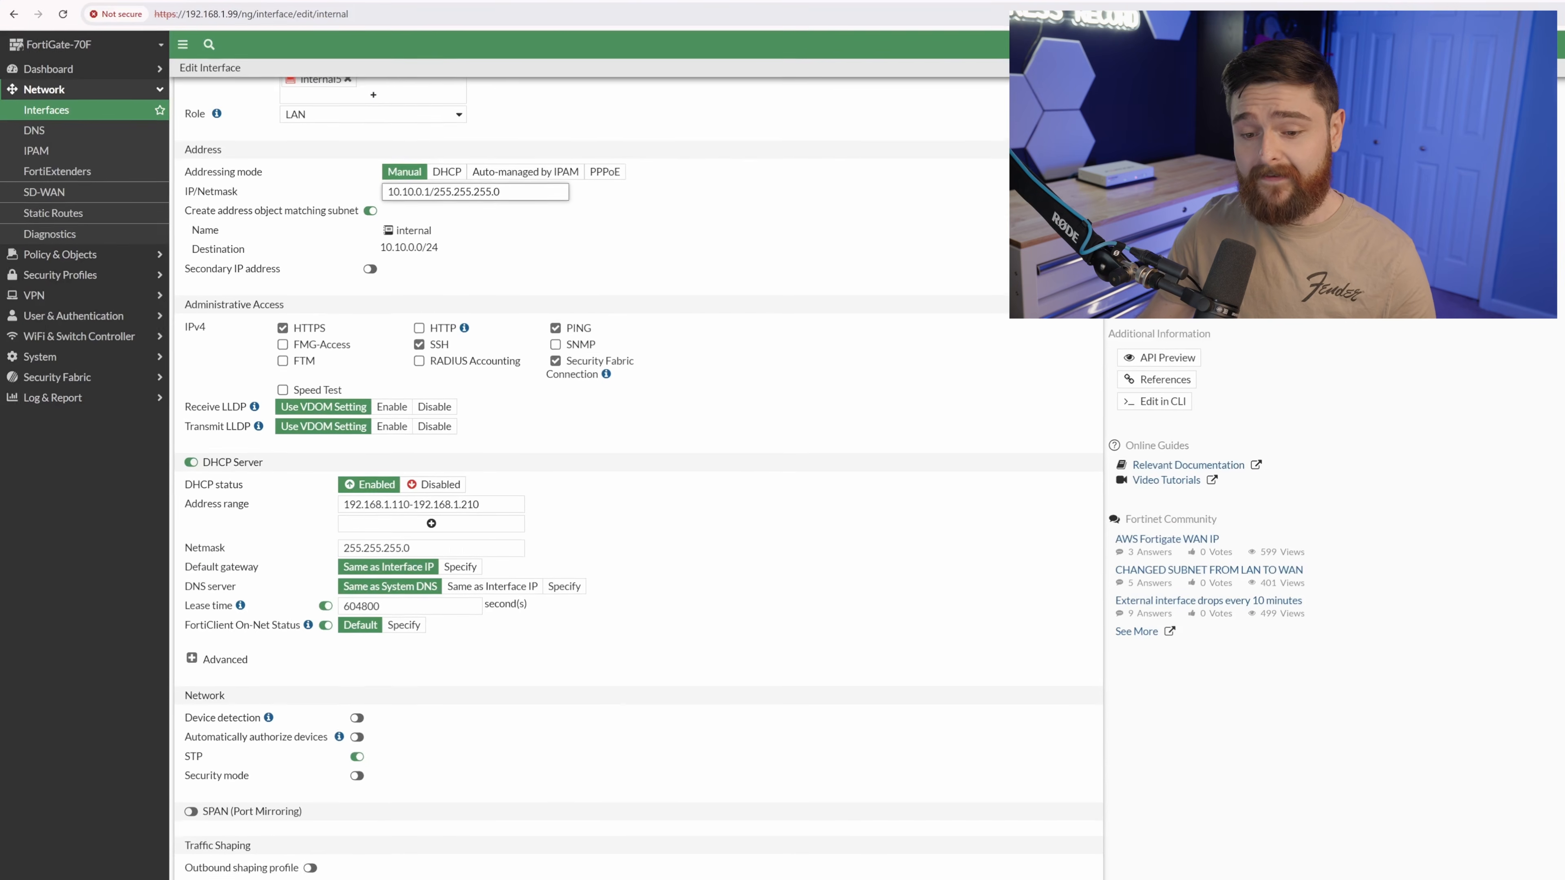
{"action": "left_click", "coordinate": [204, 510]}
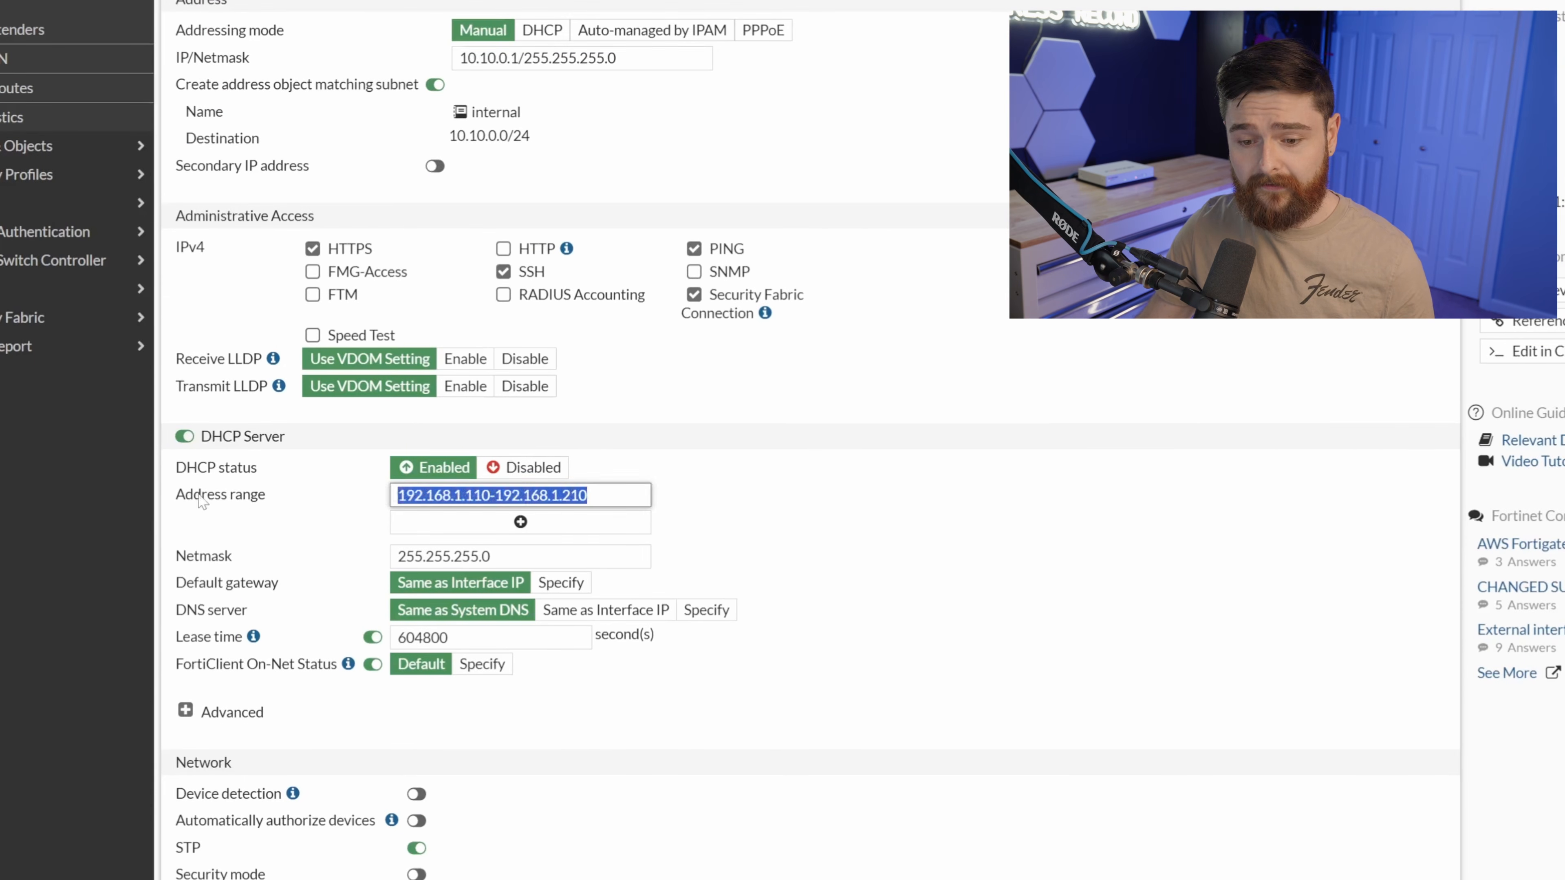
{"action": "type", "text": "10.10.0.20-10"}
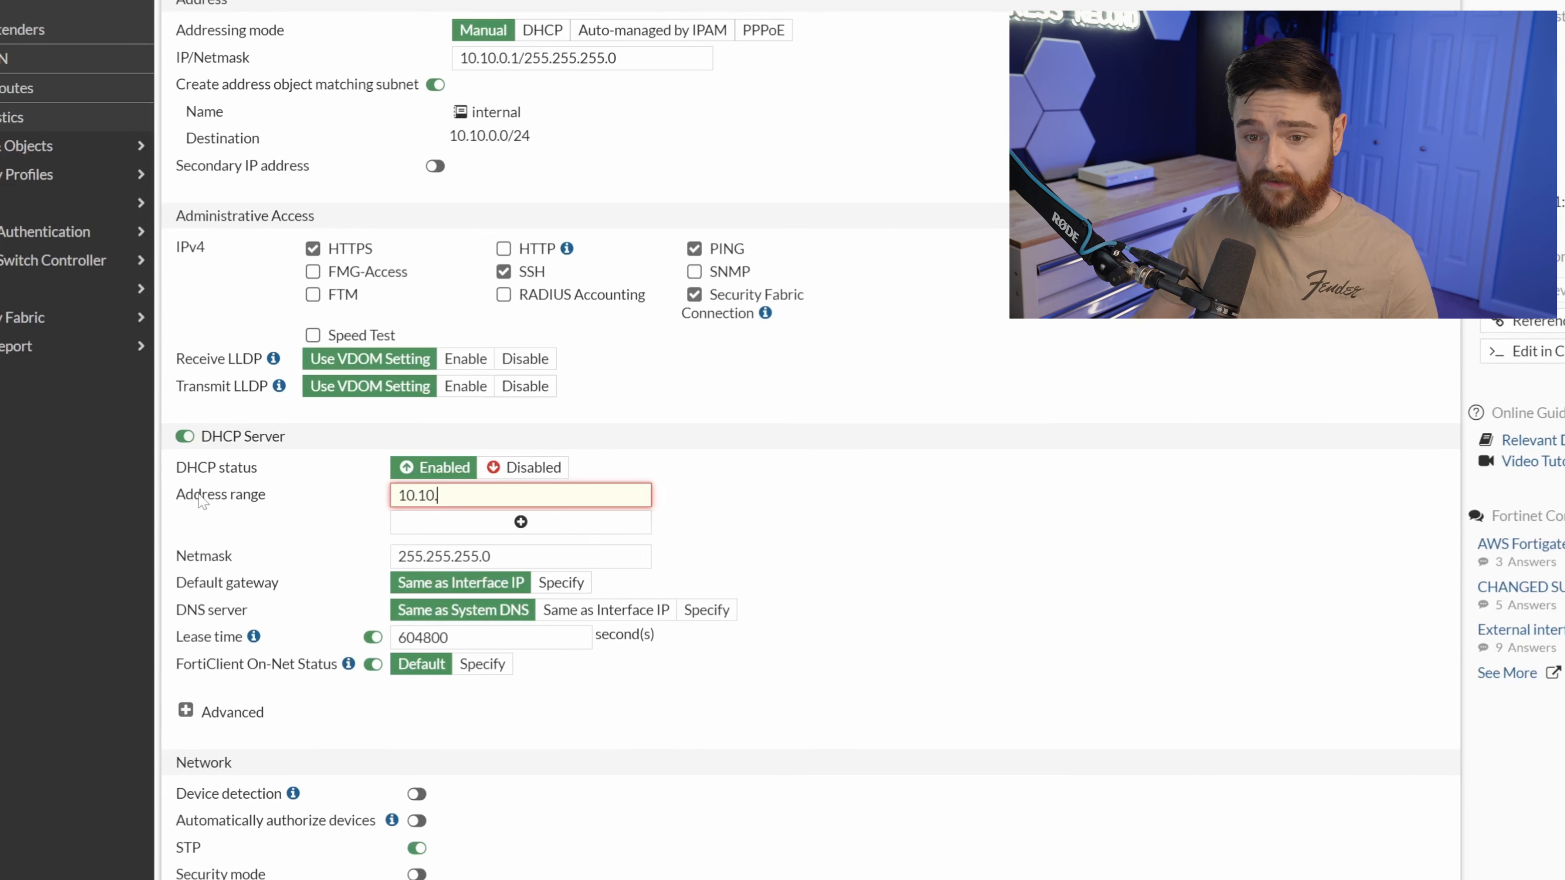
{"action": "type", "text": ".10.0.250"}
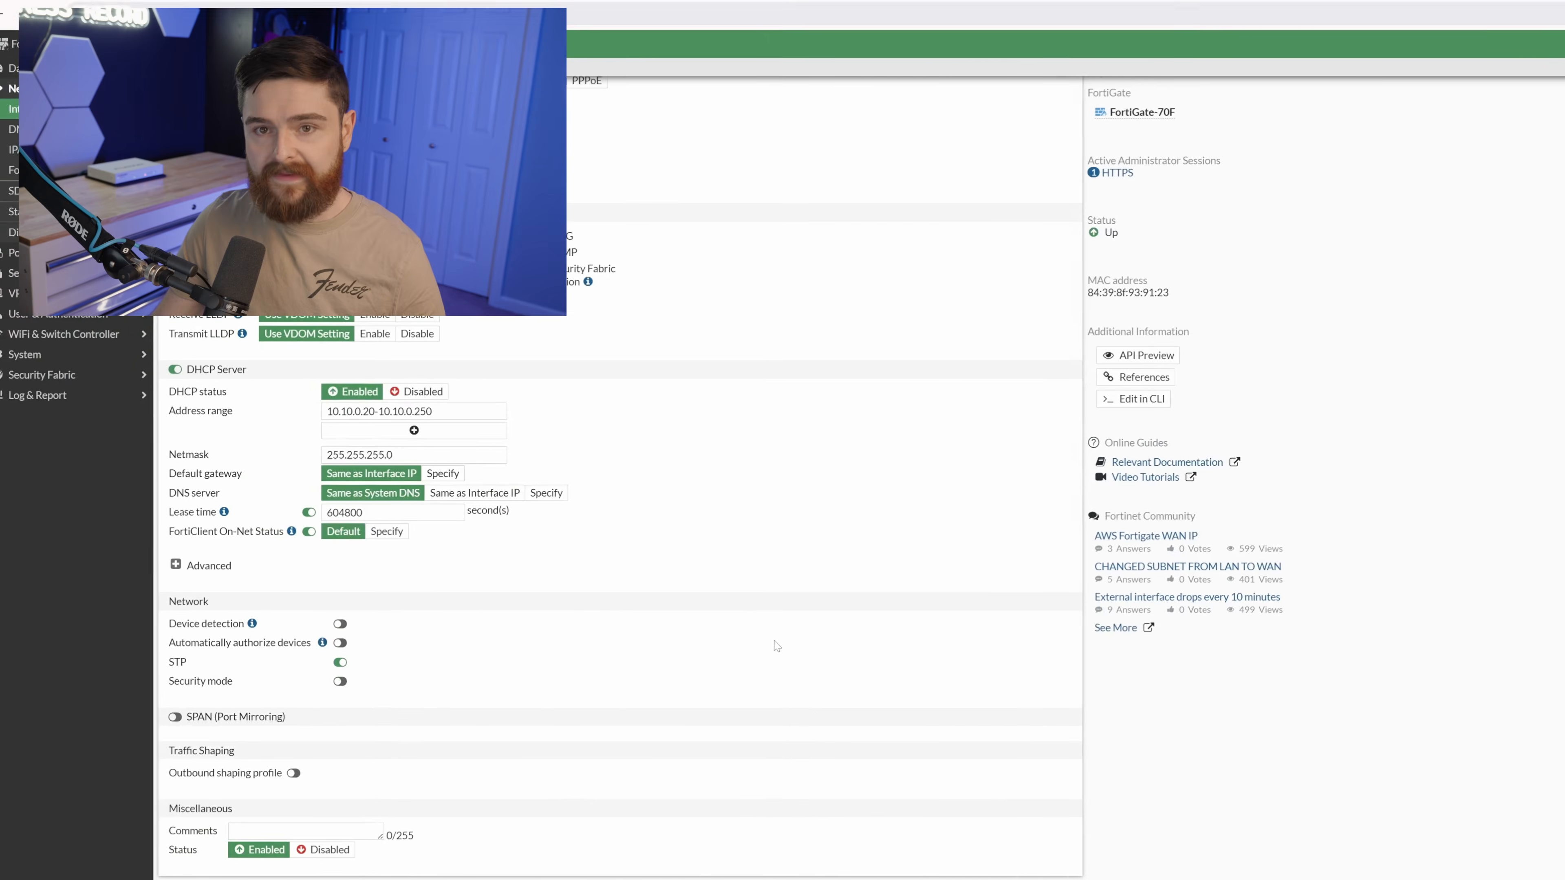
{"action": "left_click", "coordinate": [753, 870]}
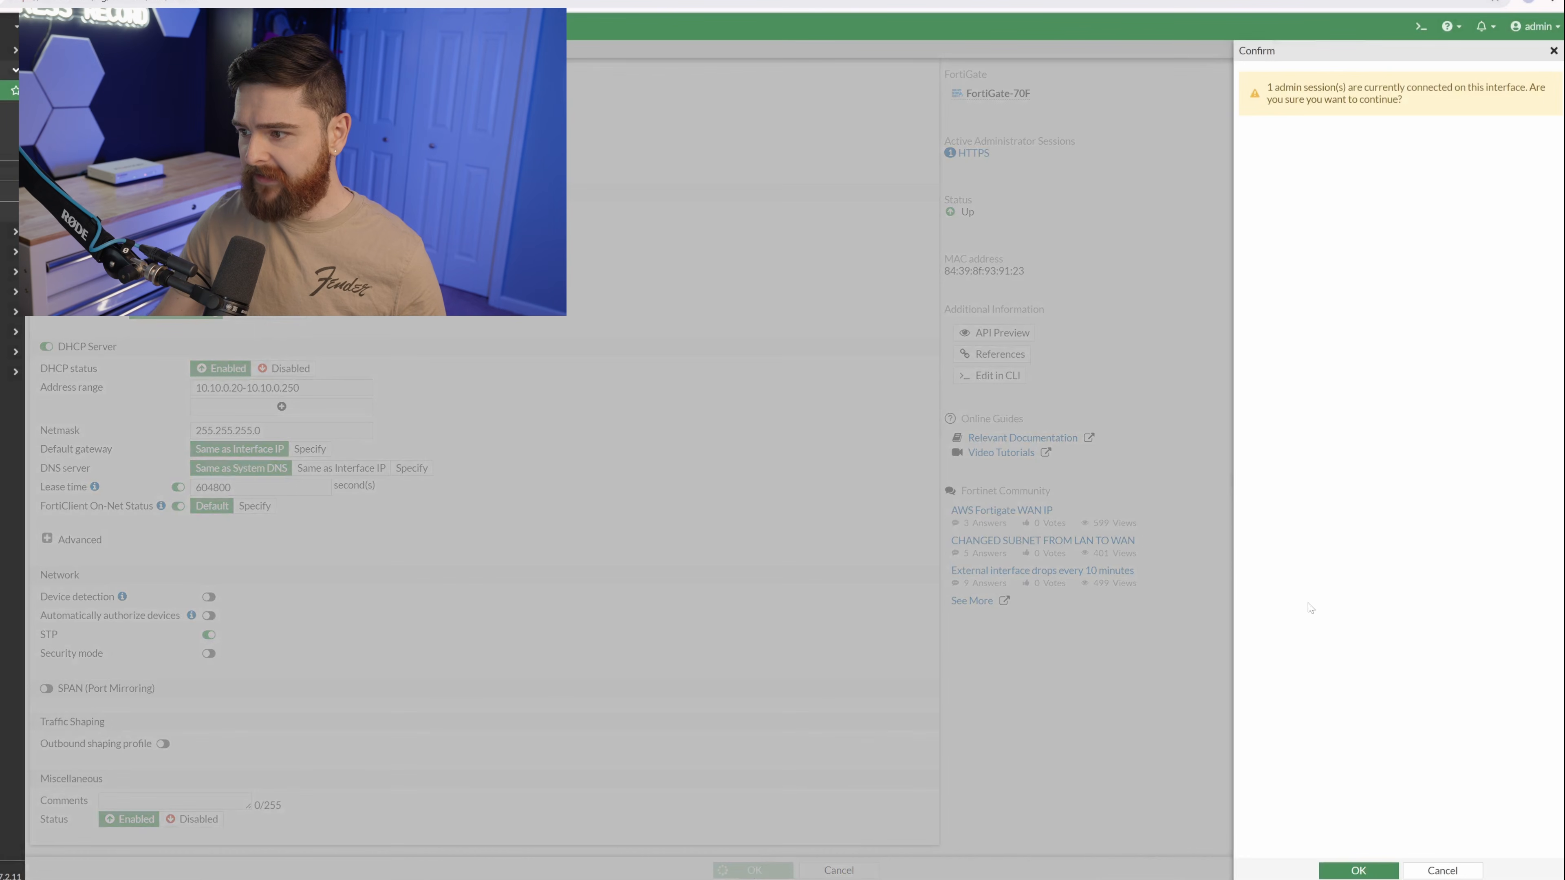
{"action": "left_click", "coordinate": [1359, 871]}
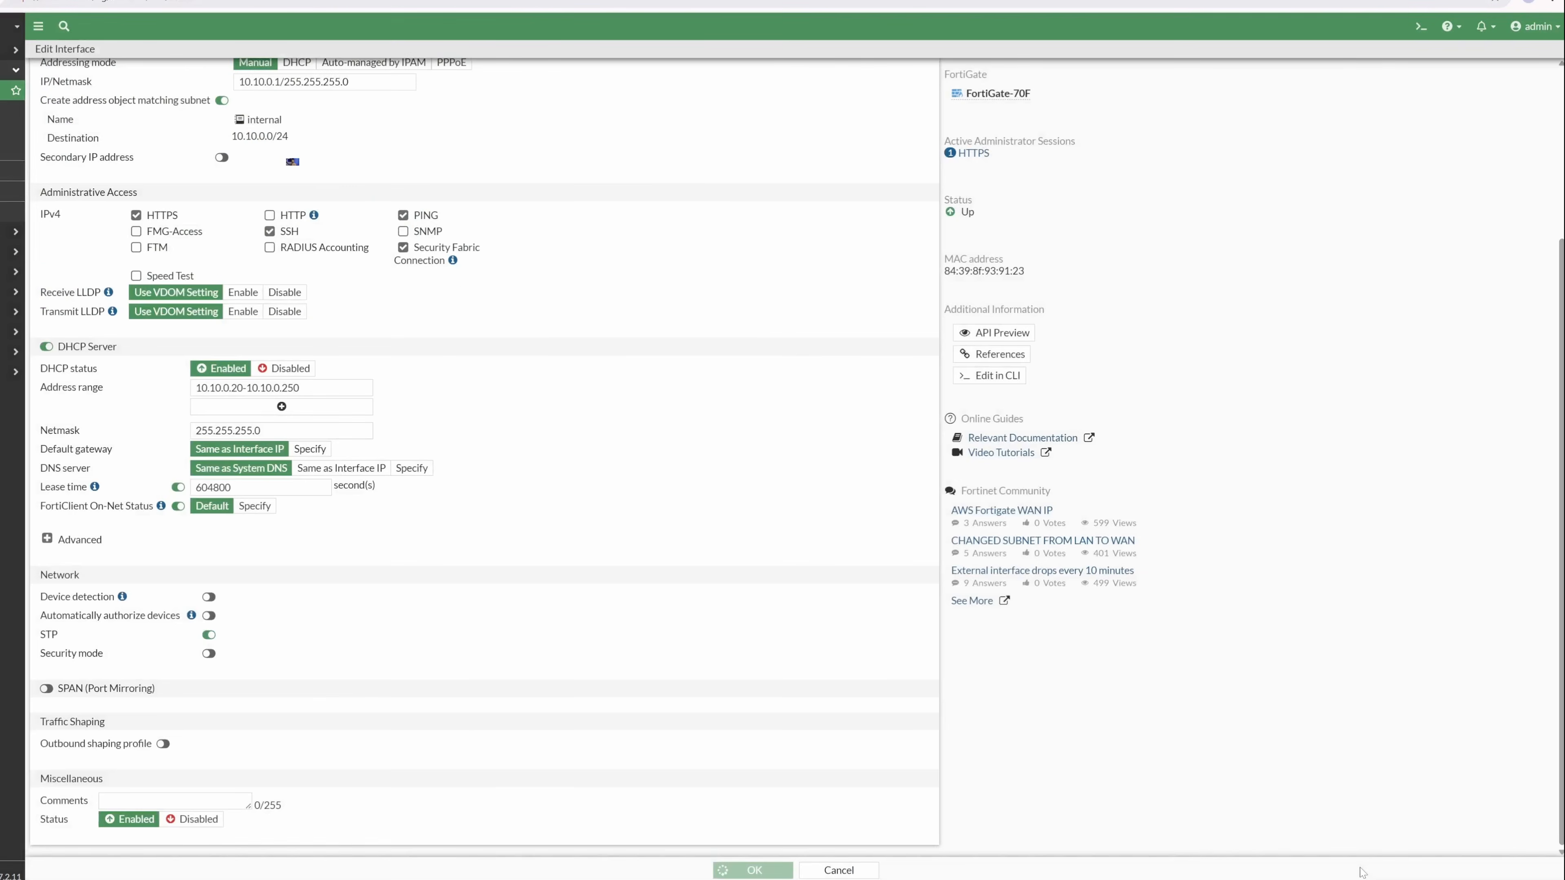
Reconnect at 10.10.0.1, log in as admin, and return to Network > Interfaces.
{"action": "type", "text": "10.10."}
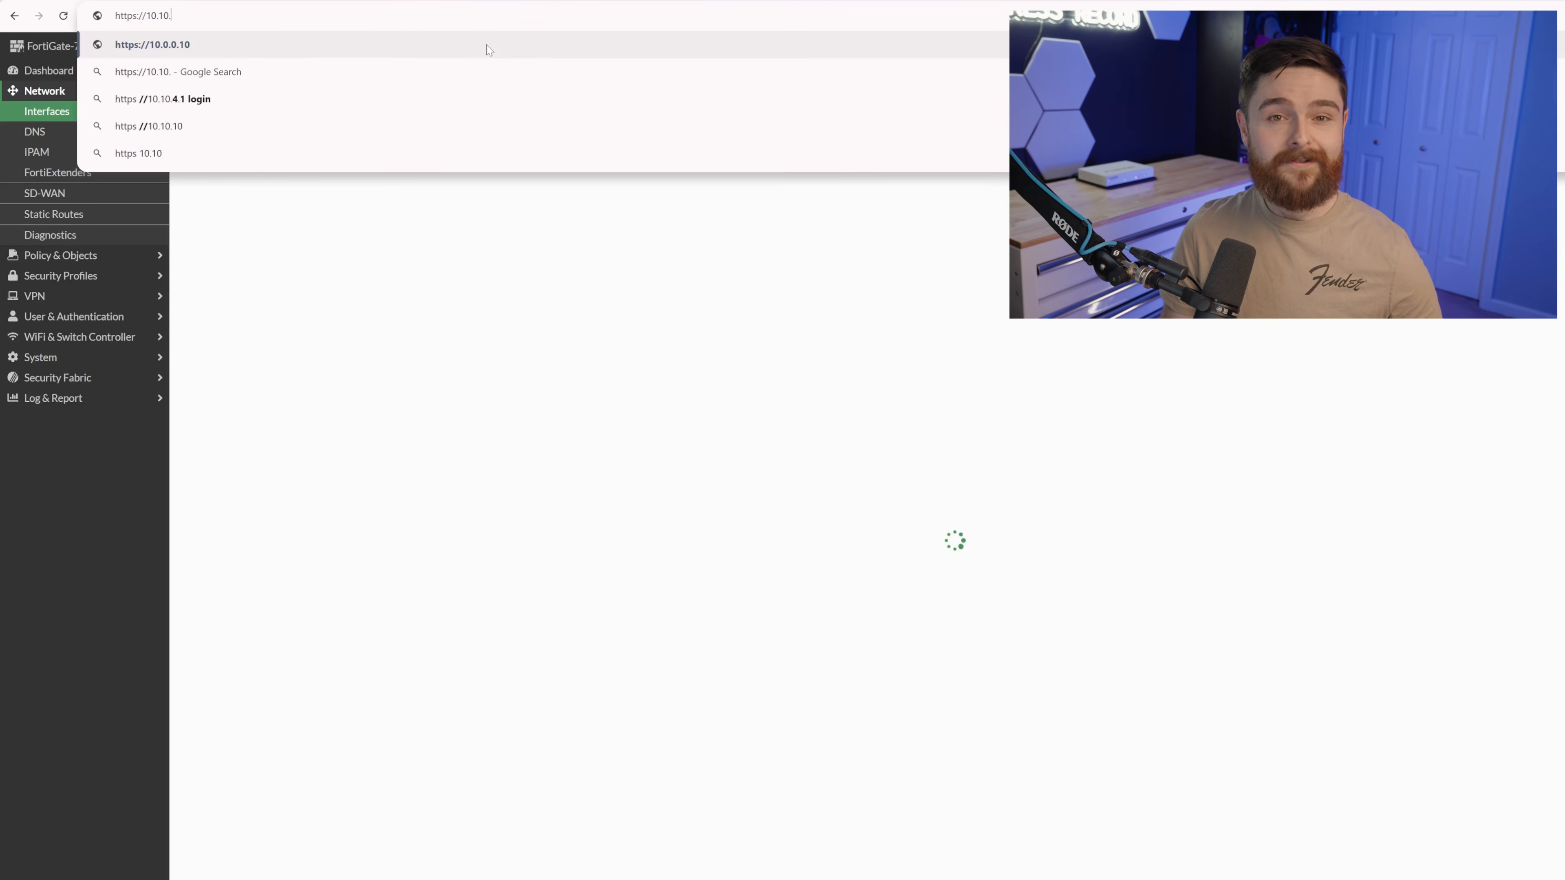
{"action": "type", "text": "0.1"}
{"action": "key", "text": "Return"}
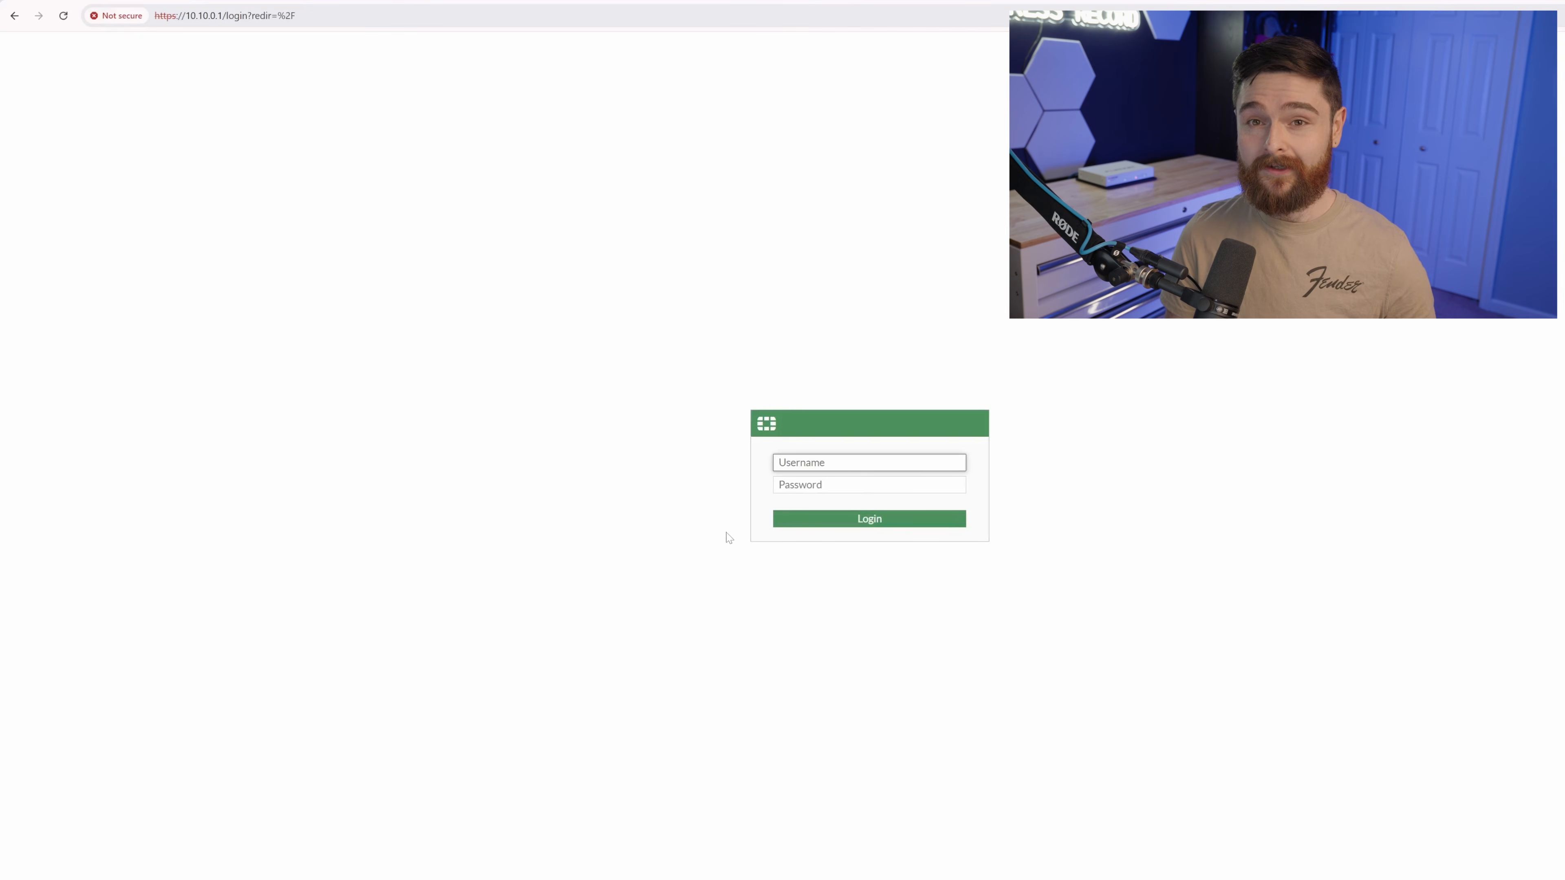
{"action": "type", "text": "admin"}
{"action": "key", "text": "Tab"}
{"action": "type", "text": "**********"}
{"action": "key", "text": "Return"}
{"action": "left_click", "coordinate": [92, 358]}
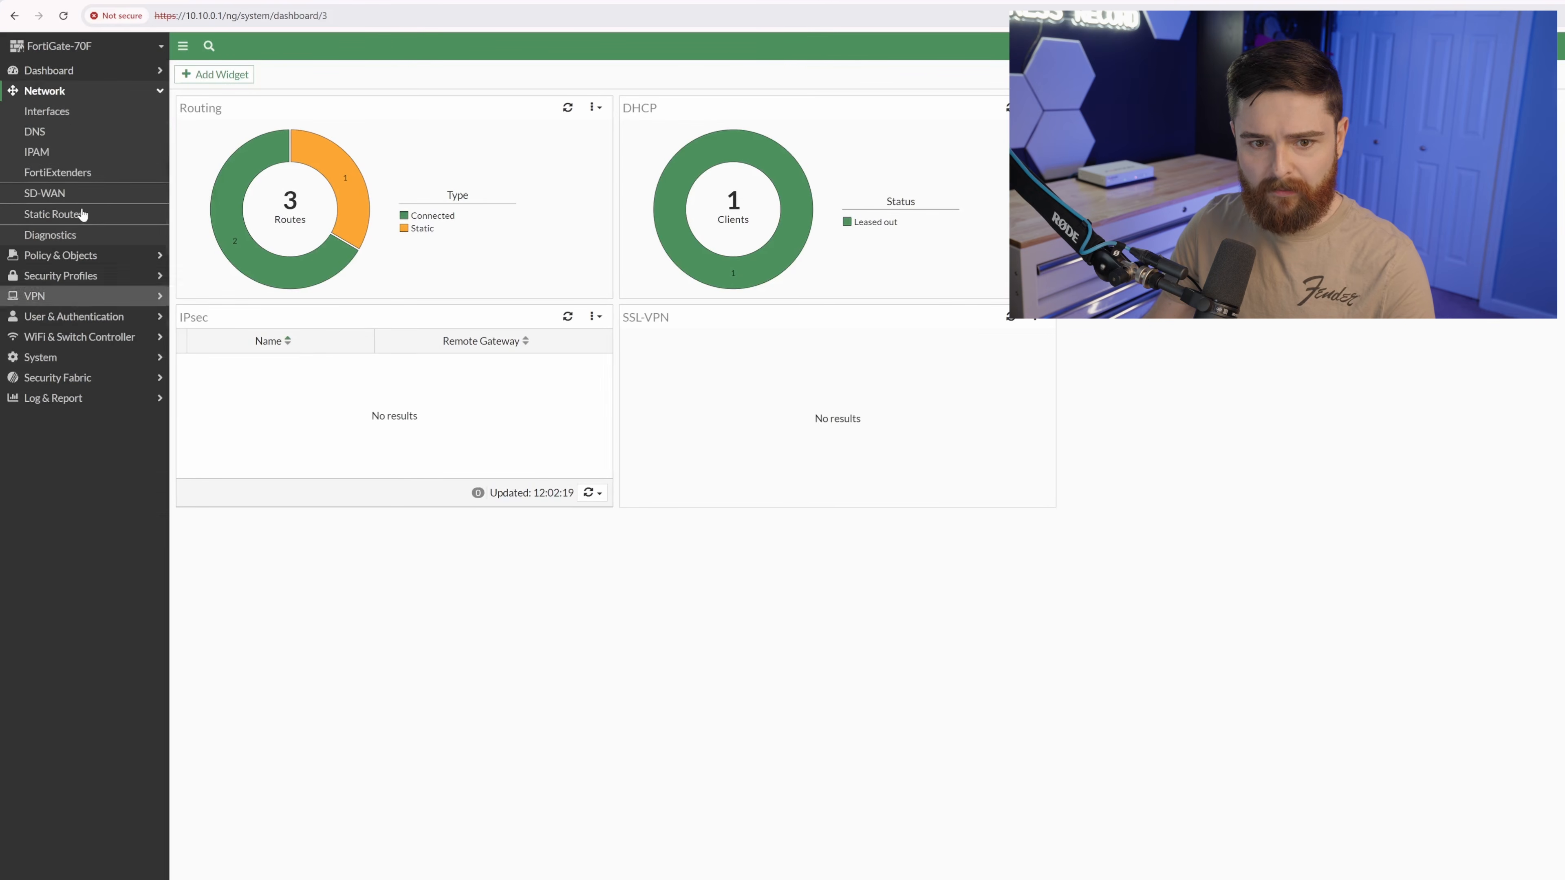
{"action": "left_click", "coordinate": [52, 113]}
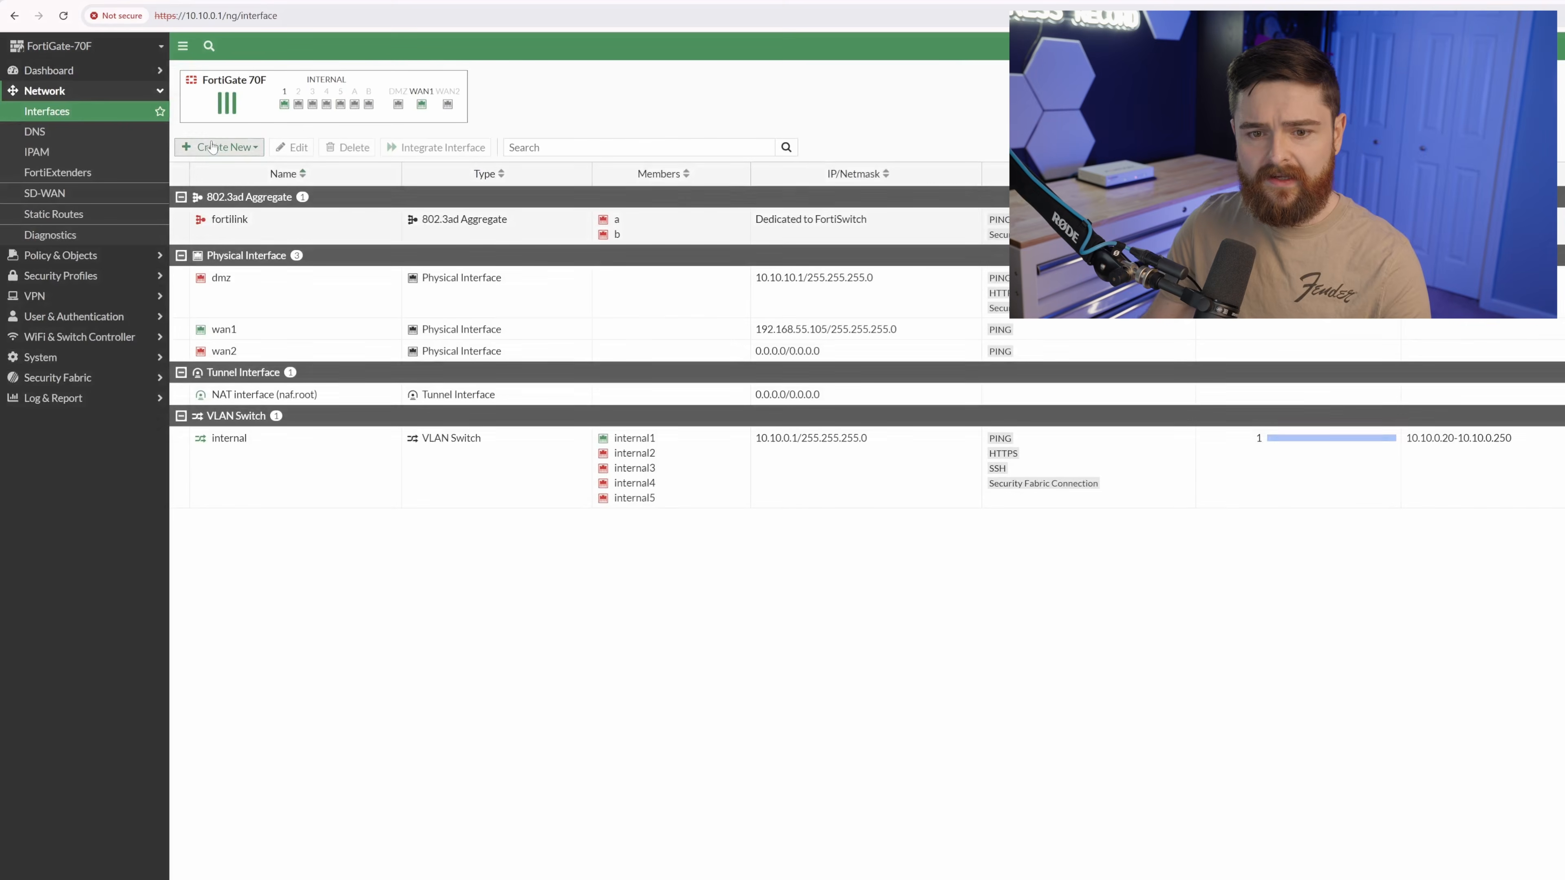
Create a new VLAN interface named Employee attached to the internal interface.
{"action": "left_click", "coordinate": [233, 145]}
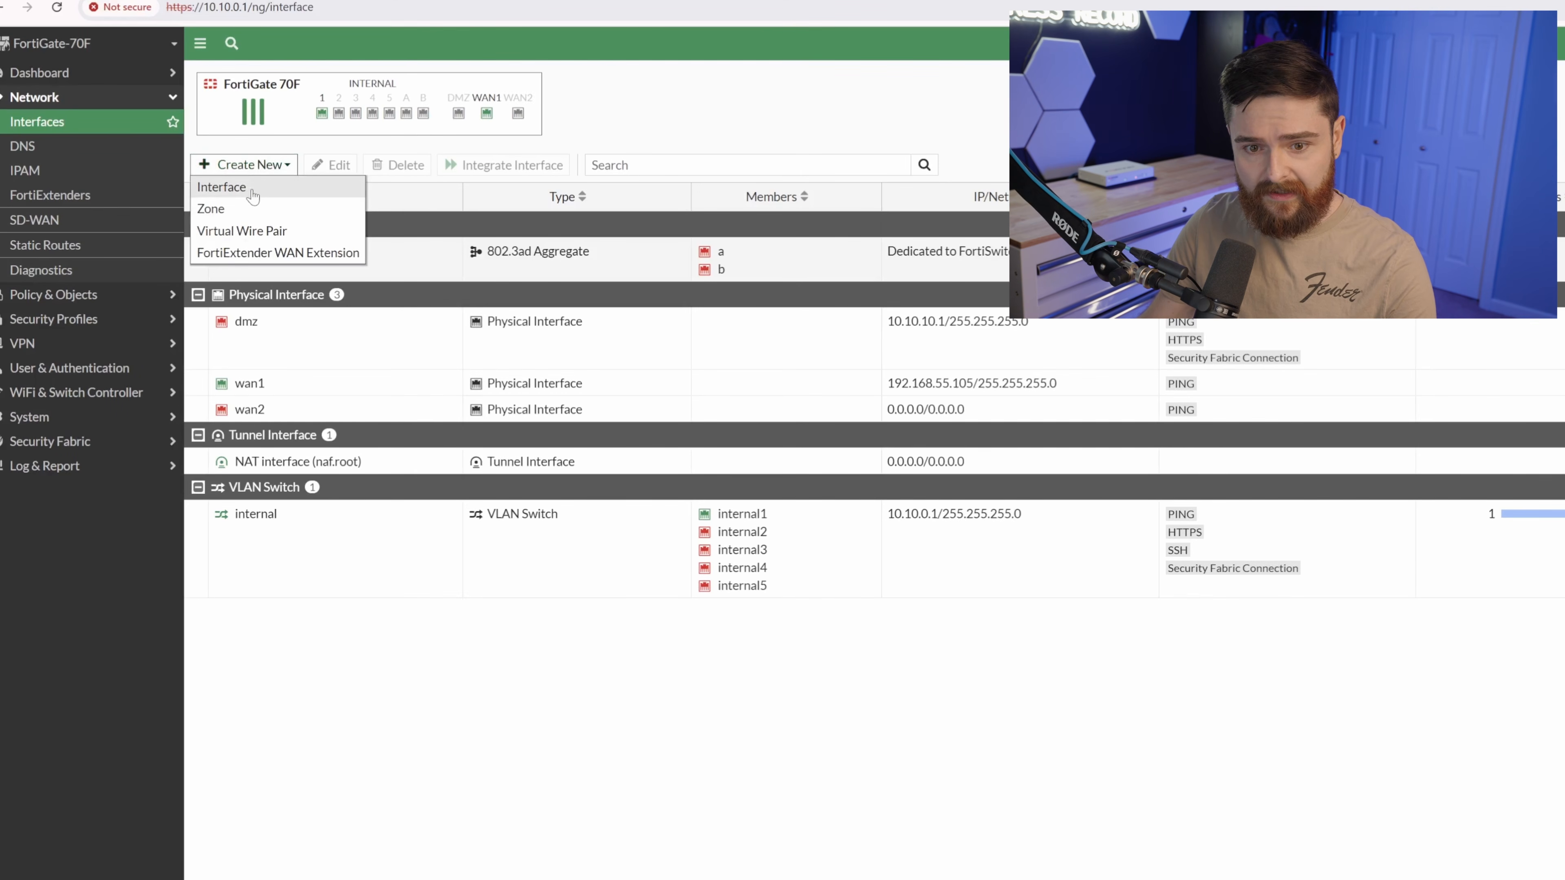
{"action": "left_click", "coordinate": [253, 195]}
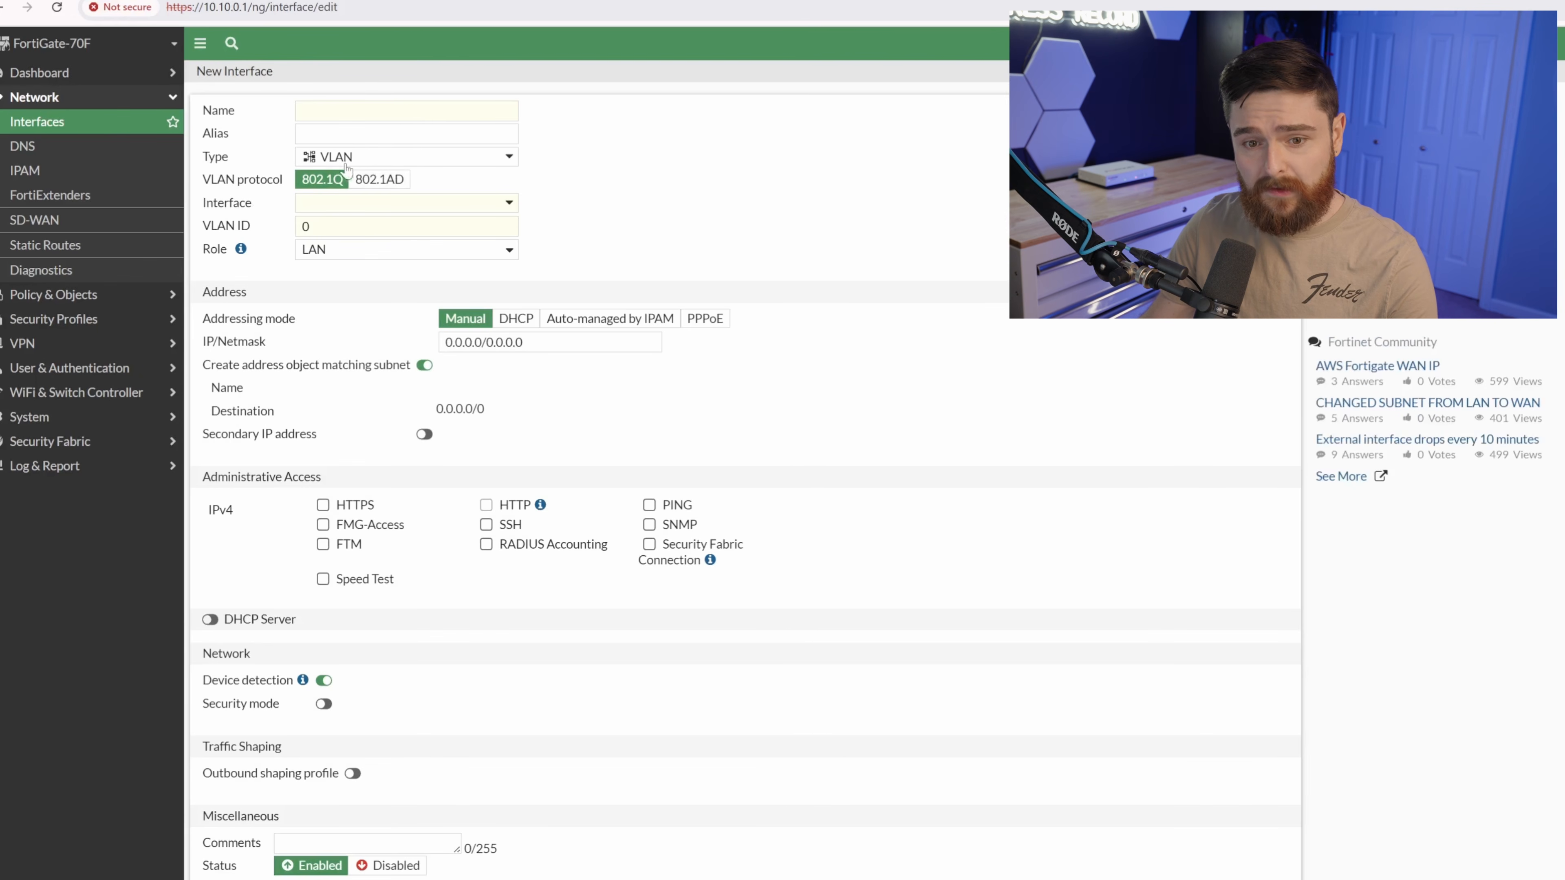
{"action": "left_click", "coordinate": [356, 111]}
{"action": "type", "text": "Employee"}
{"action": "left_click", "coordinate": [389, 202]}
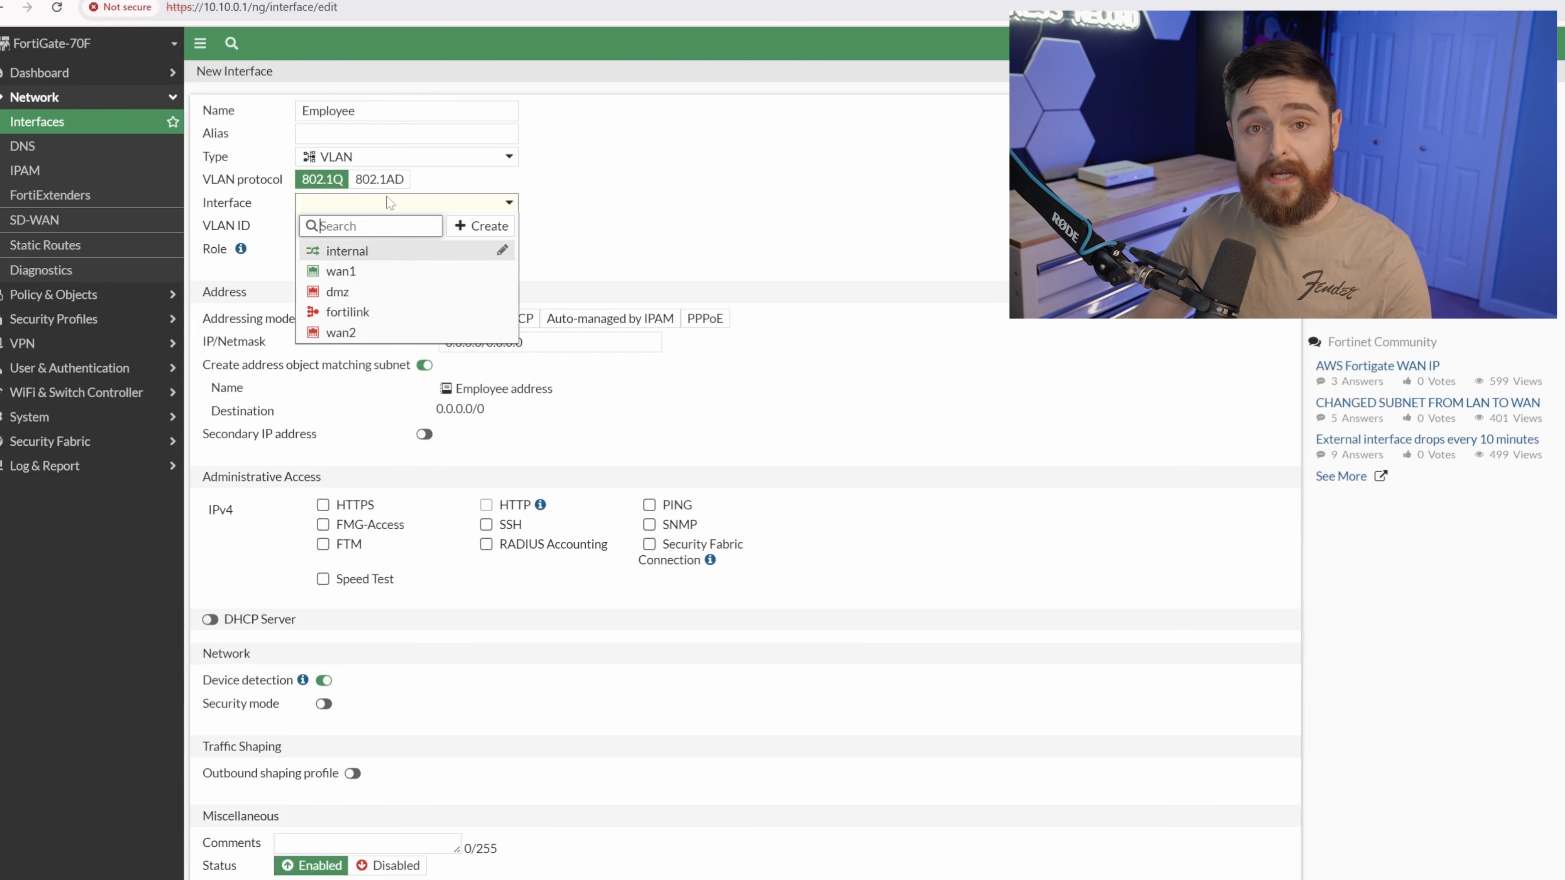
{"action": "left_click", "coordinate": [380, 252]}
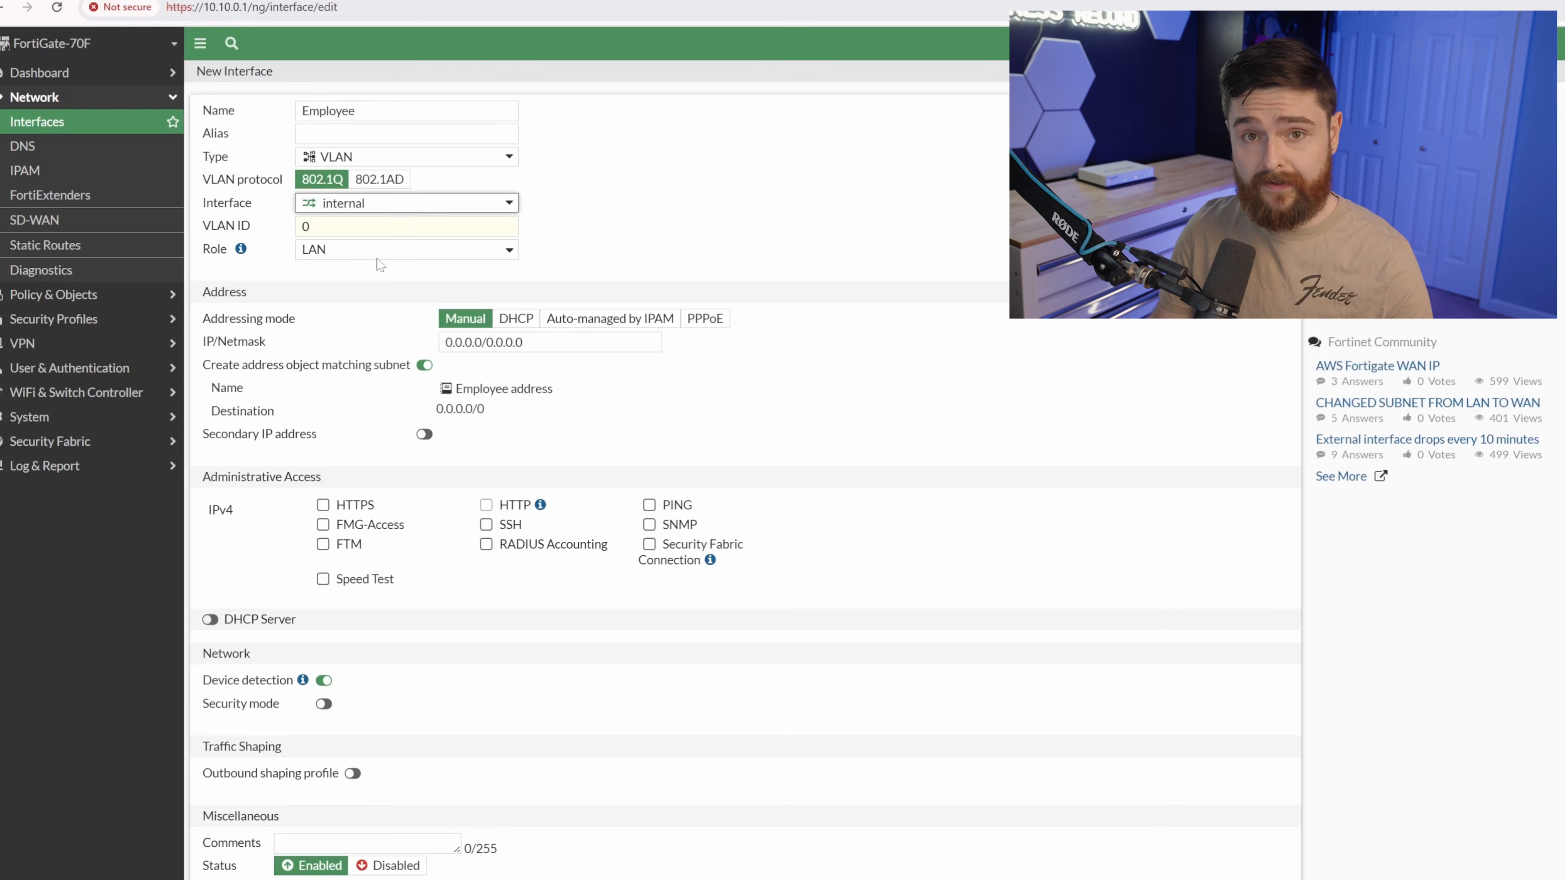
Give Employee VLAN ID 20 and address 10.20.0.1/255.255.255.0, and enable its DHCP server.
{"action": "left_click", "coordinate": [303, 227]}
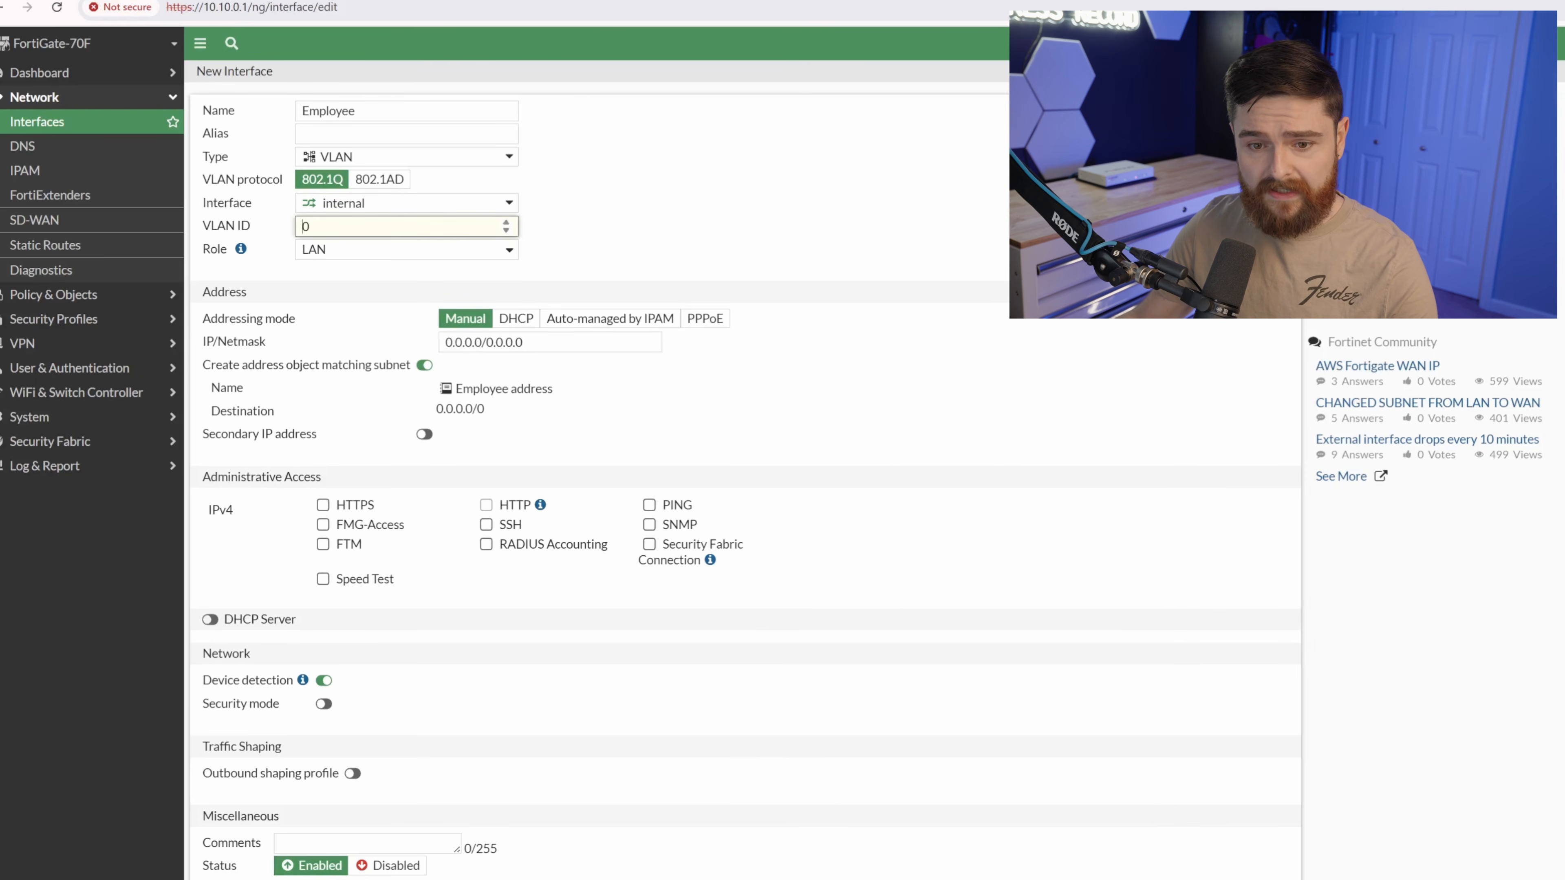
{"action": "type", "text": "2"}
{"action": "key", "text": "Tab"}
{"action": "key", "text": "Tab"}
{"action": "key", "text": "Tab"}
{"action": "type", "text": "10.20.0.1/255.255.255.0"}
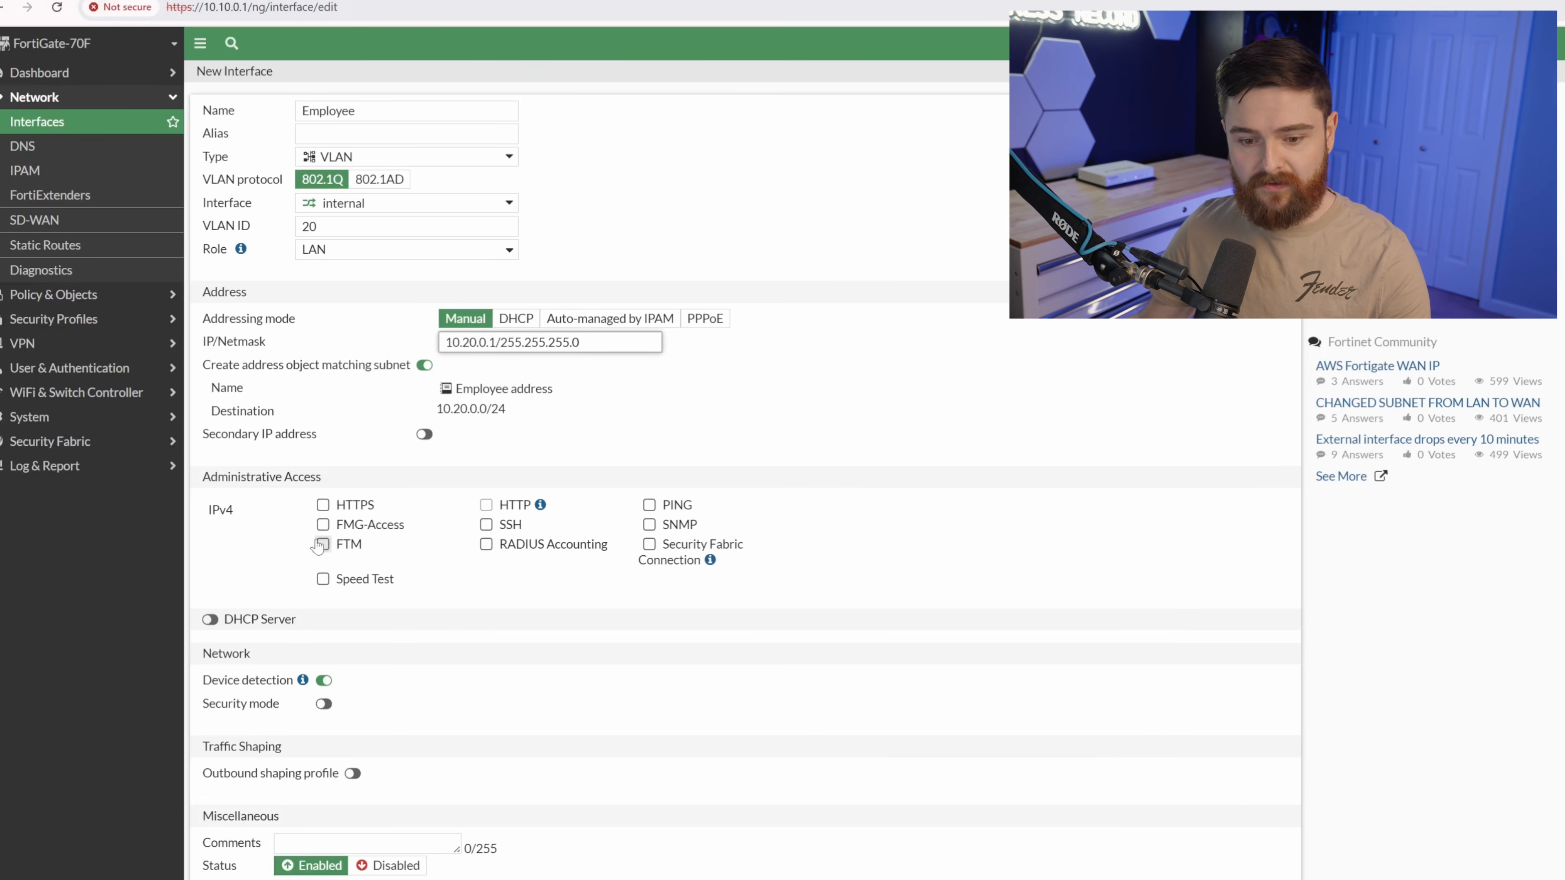
{"action": "left_click", "coordinate": [210, 619]}
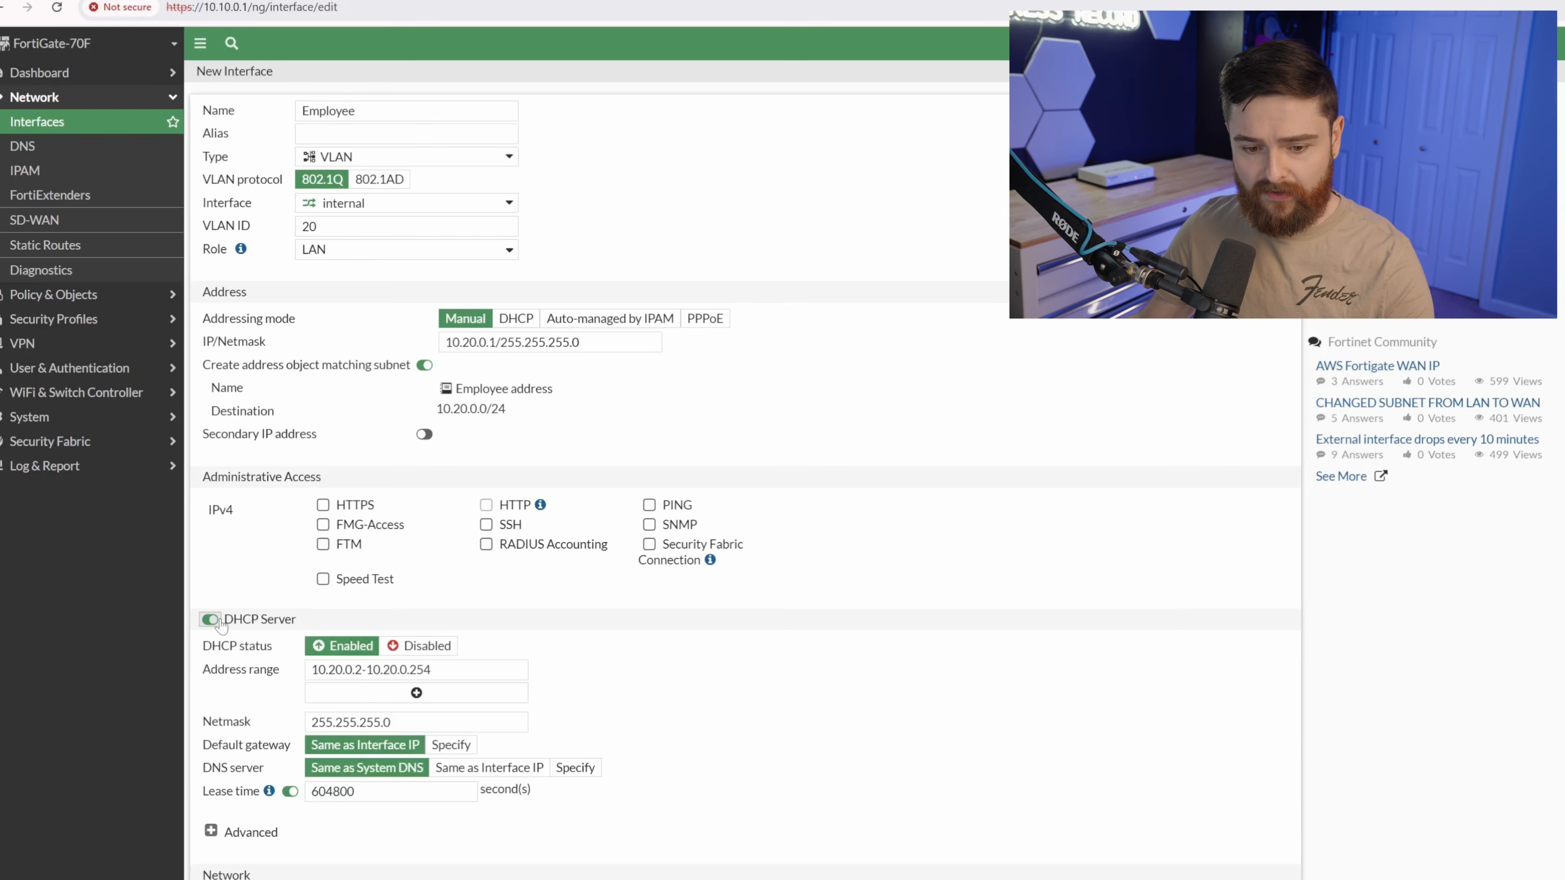
{"action": "left_click", "coordinate": [363, 669]}
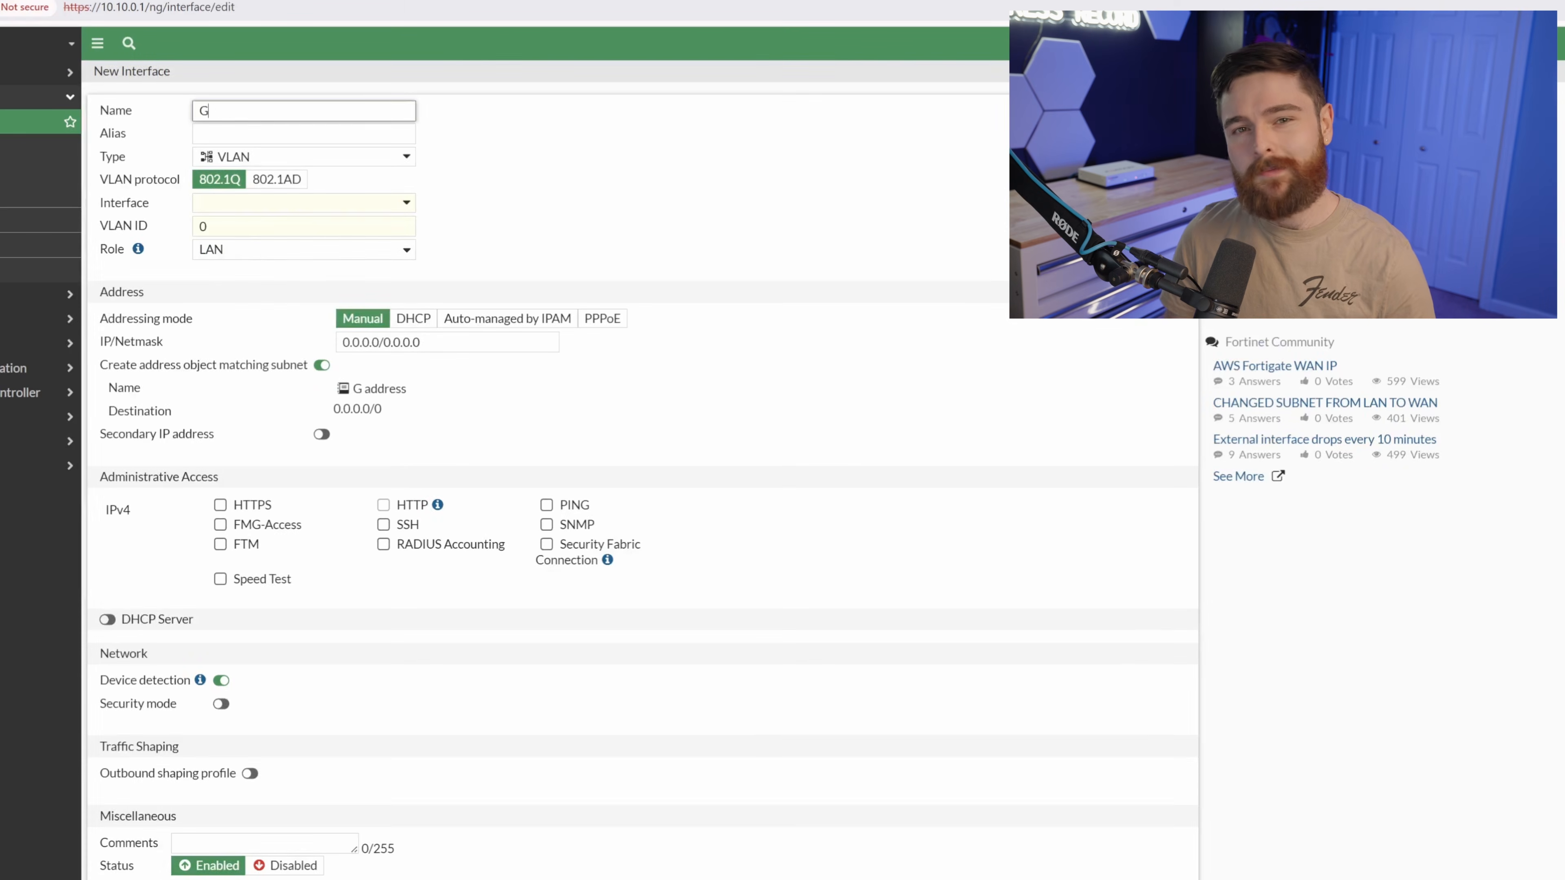
Configure the Guest VLAN with ID 30 and address 10.30.0.1/255.255.255.0, and enable its DHCP server.
{"action": "type", "text": "uest"}
{"action": "double_click", "coordinate": [203, 226]}
{"action": "type", "text": "30"}
{"action": "left_click_drag", "start_coordinate": [425, 342], "coordinate": [175, 337]}
{"action": "type", "text": "10.30.0.1/255.255.255.0"}
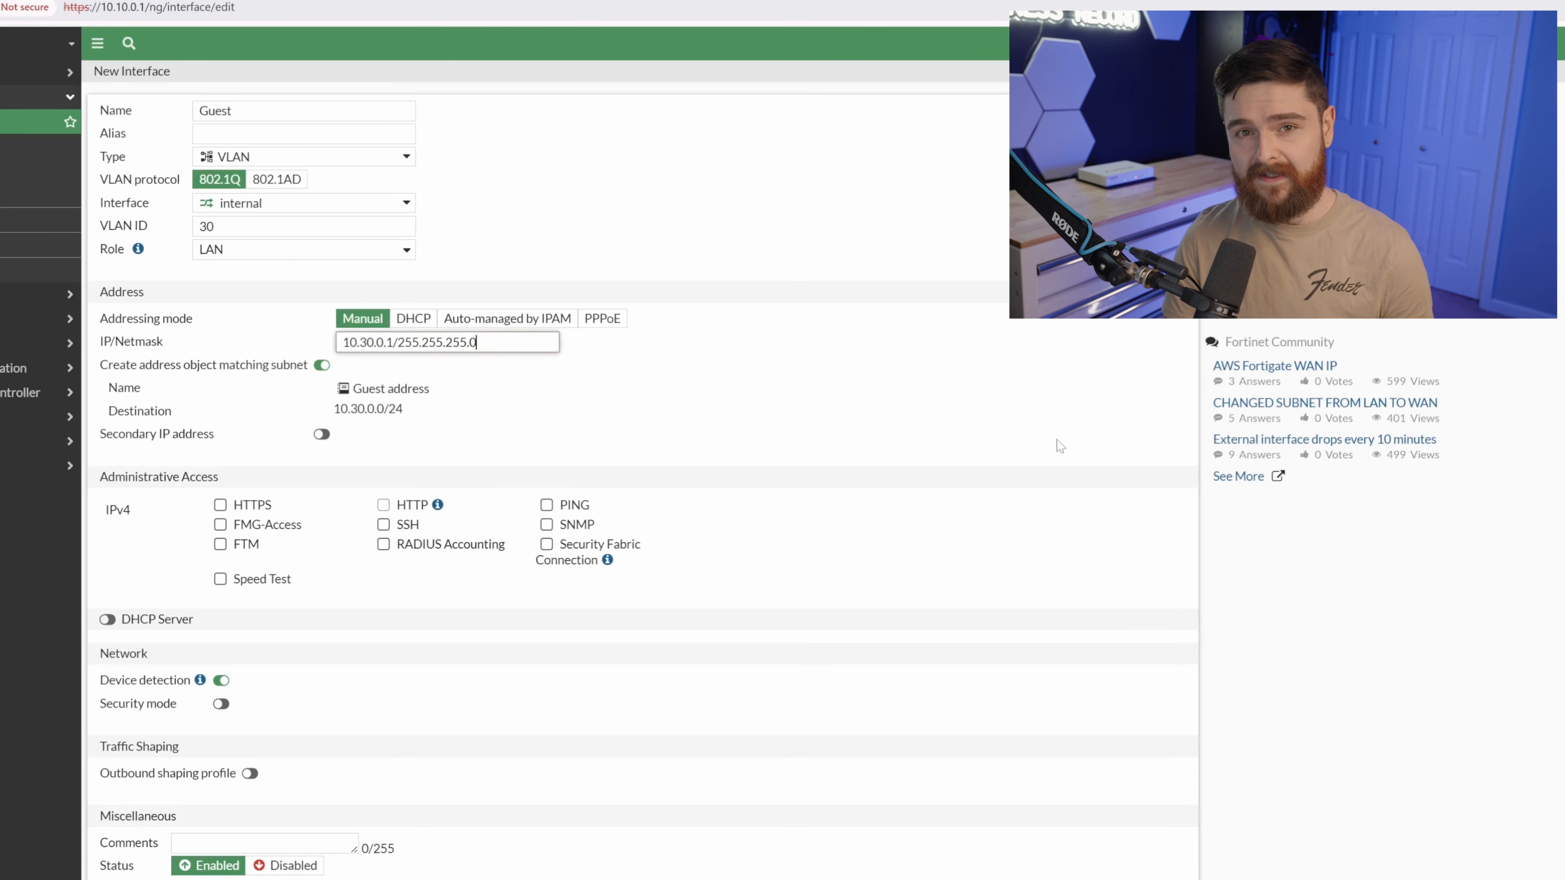
{"action": "left_click", "coordinate": [1058, 441]}
{"action": "left_click", "coordinate": [107, 620]}
{"action": "left_click_drag", "start_coordinate": [259, 670], "coordinate": [252, 670]}
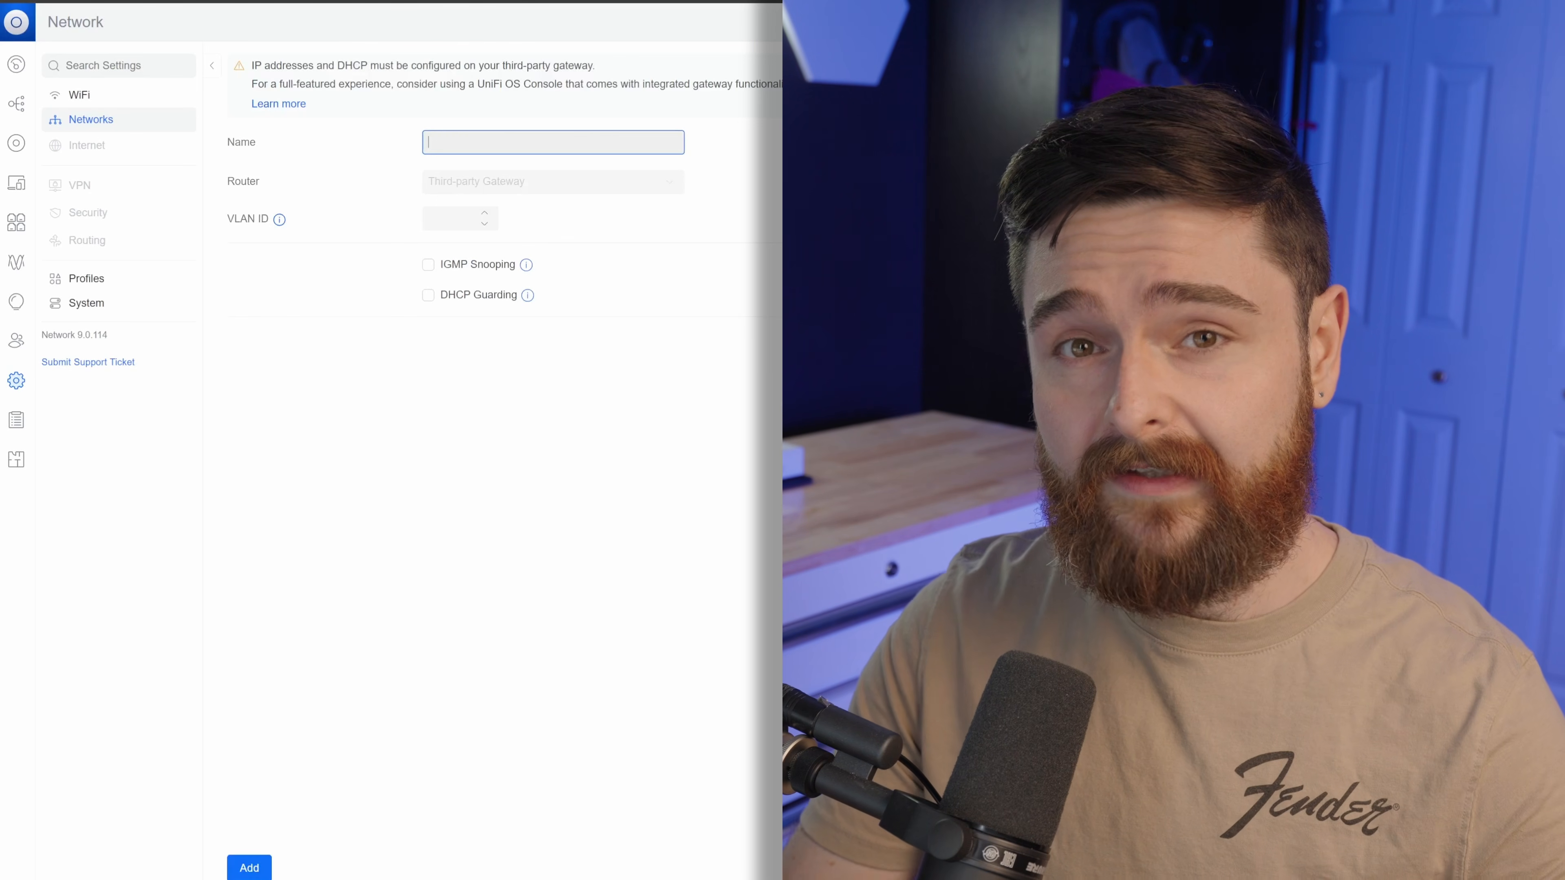
In UniFi Network, add a Guest network with VLAN ID 30.
{"action": "type", "text": "Guest"}
{"action": "key", "text": "Tab"}
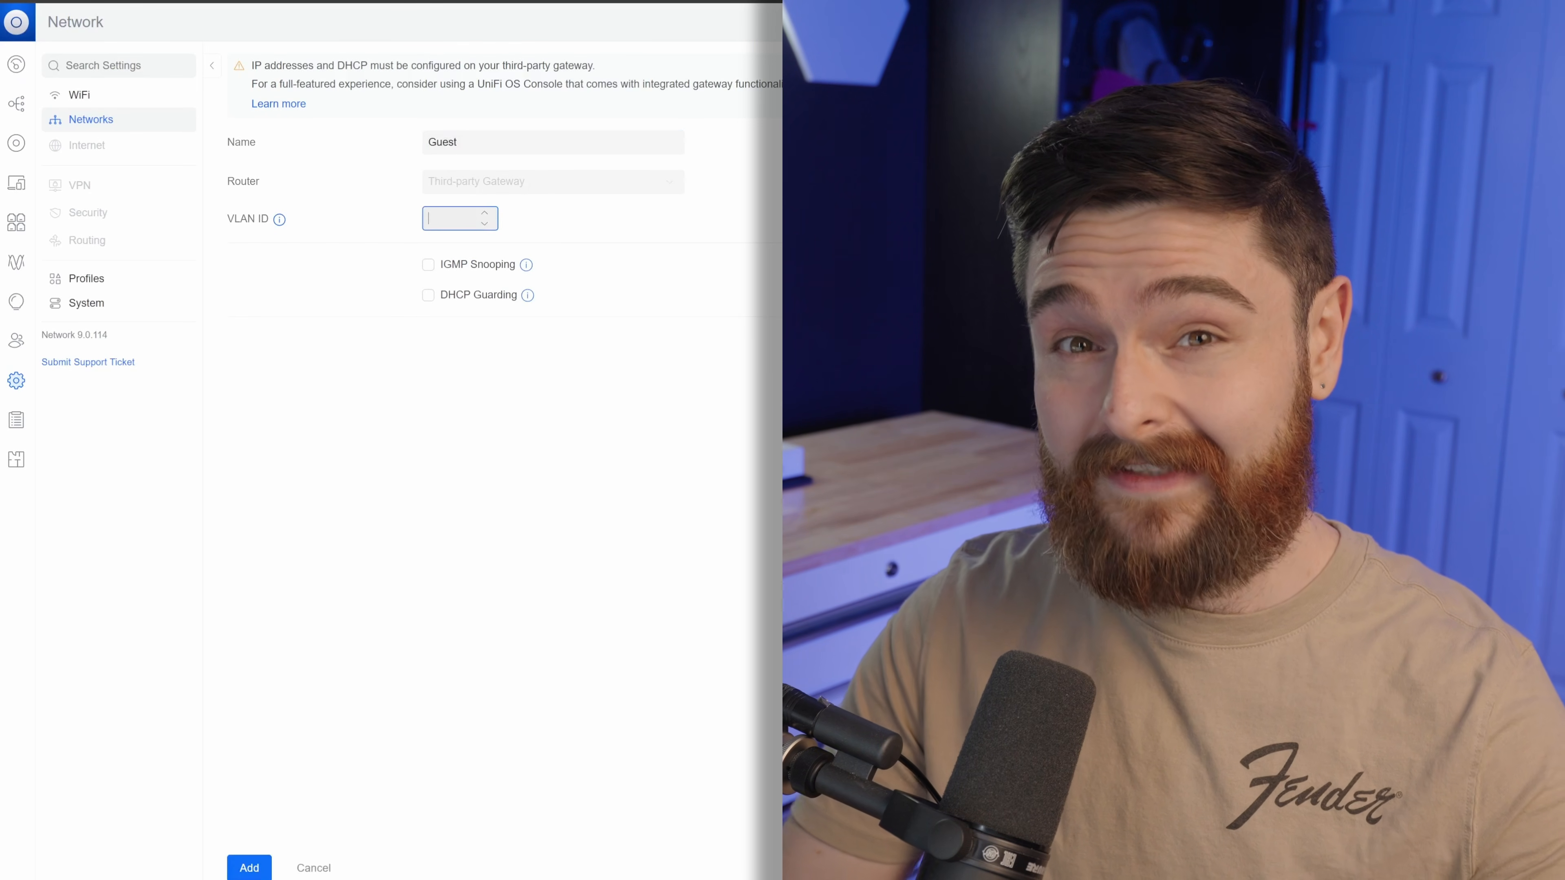
{"action": "type", "text": "30"}
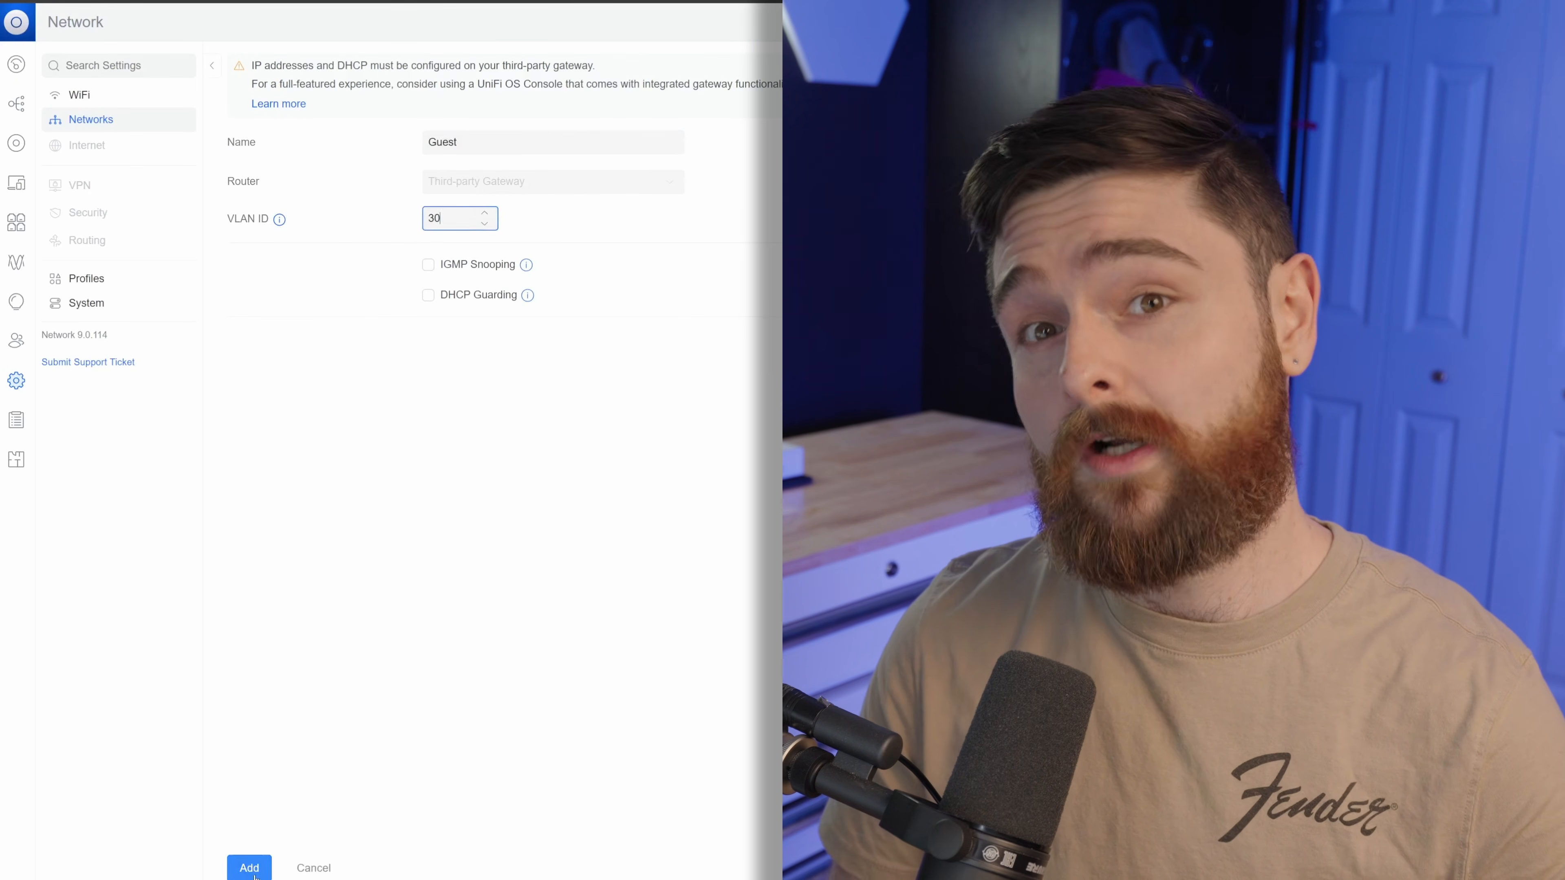
{"action": "left_click", "coordinate": [249, 868]}
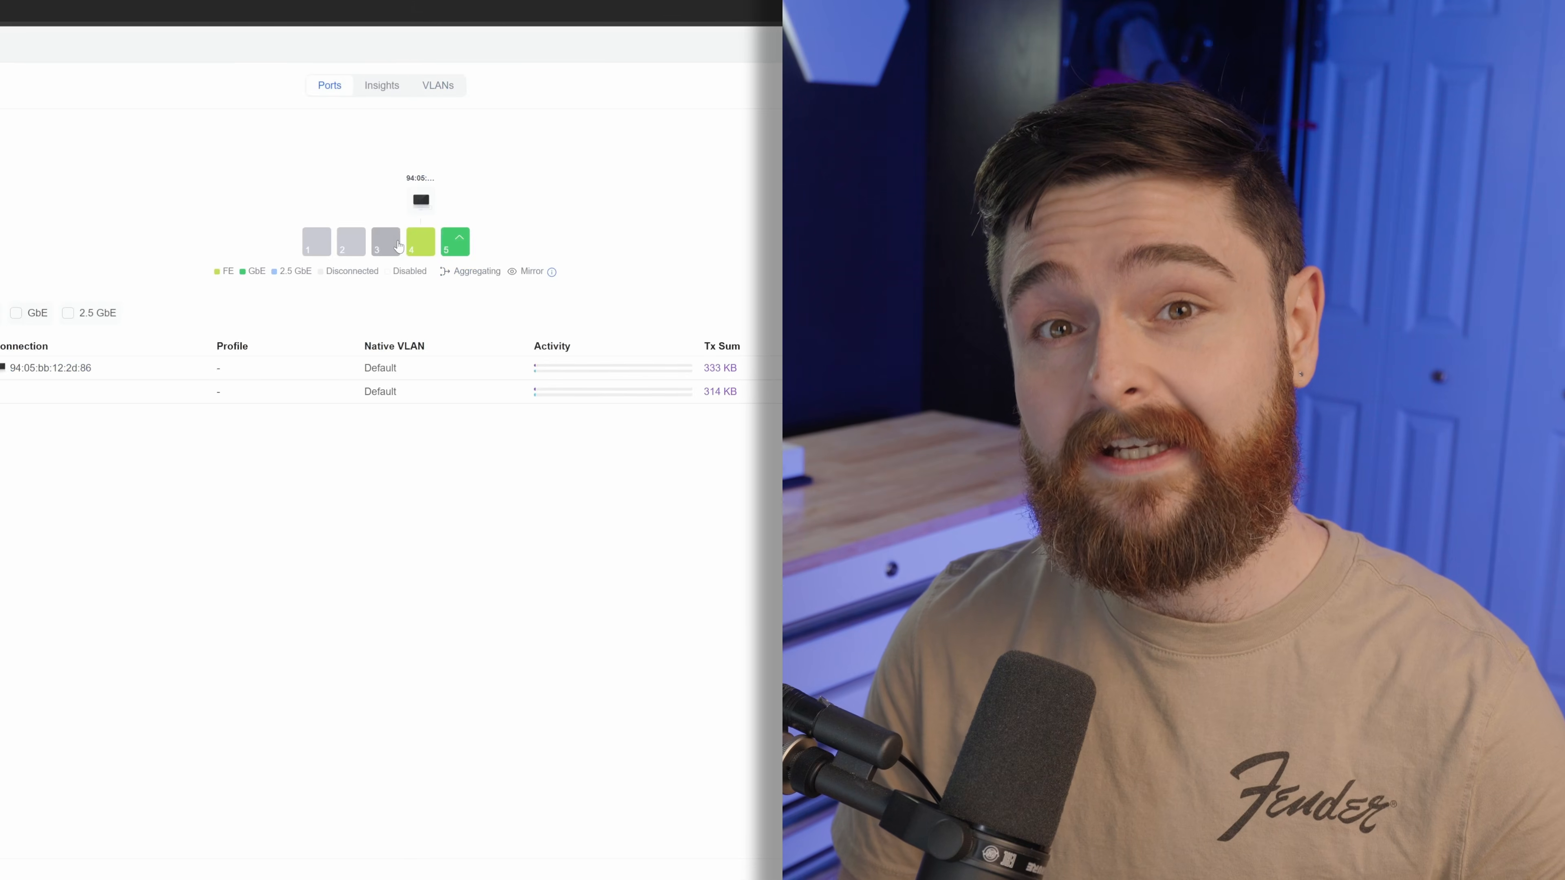
Set Port 3's native network to Employee (20), then Port 2's to Guest (30).
{"action": "left_click", "coordinate": [385, 242]}
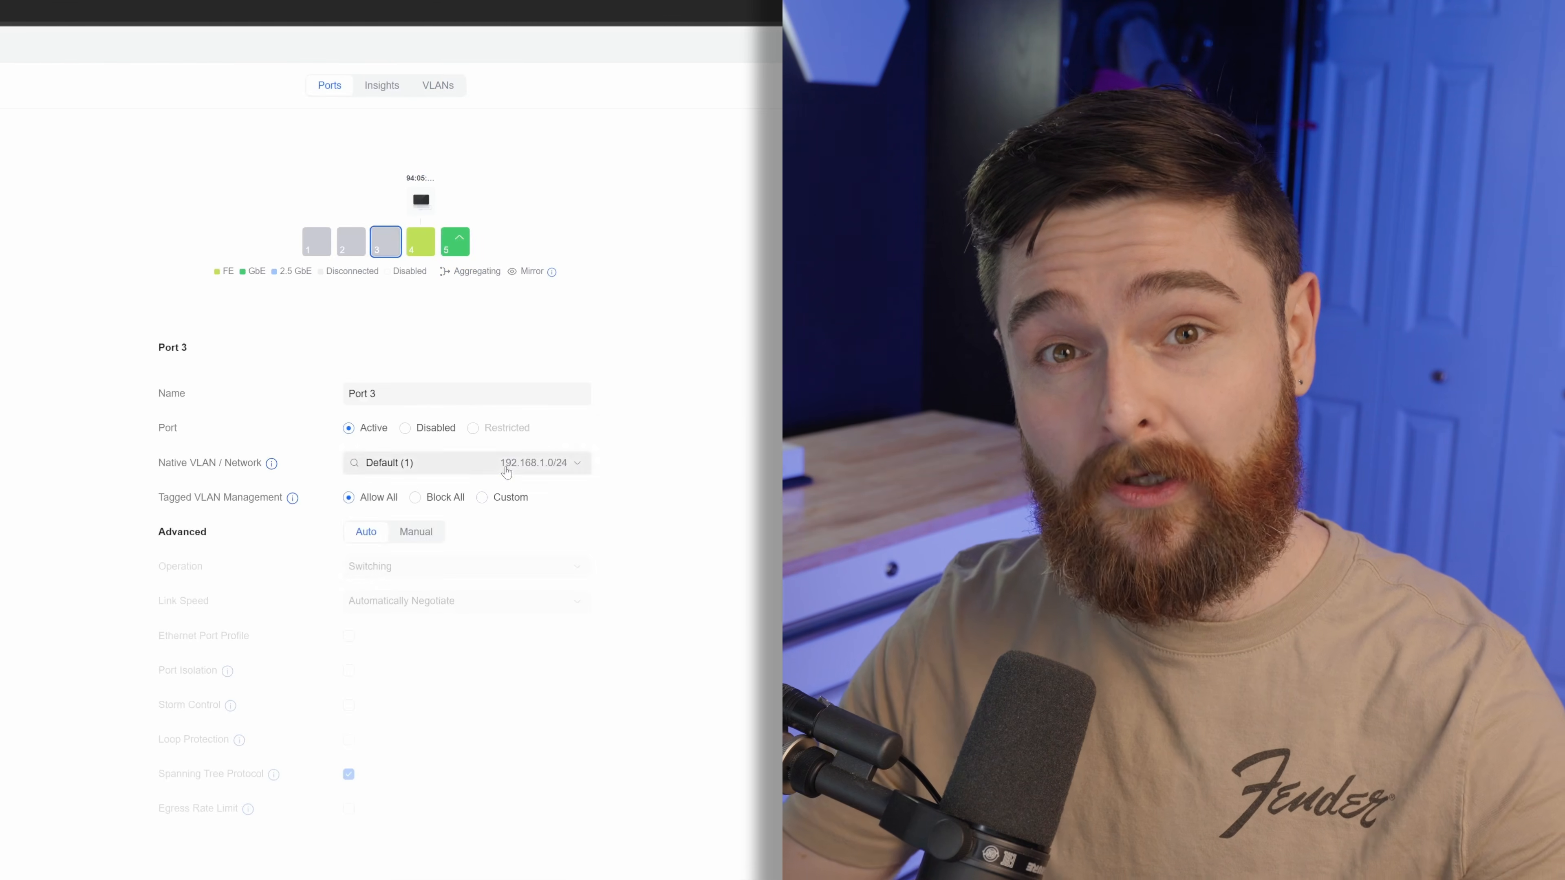
{"action": "left_click", "coordinate": [506, 470]}
{"action": "left_click", "coordinate": [401, 513]}
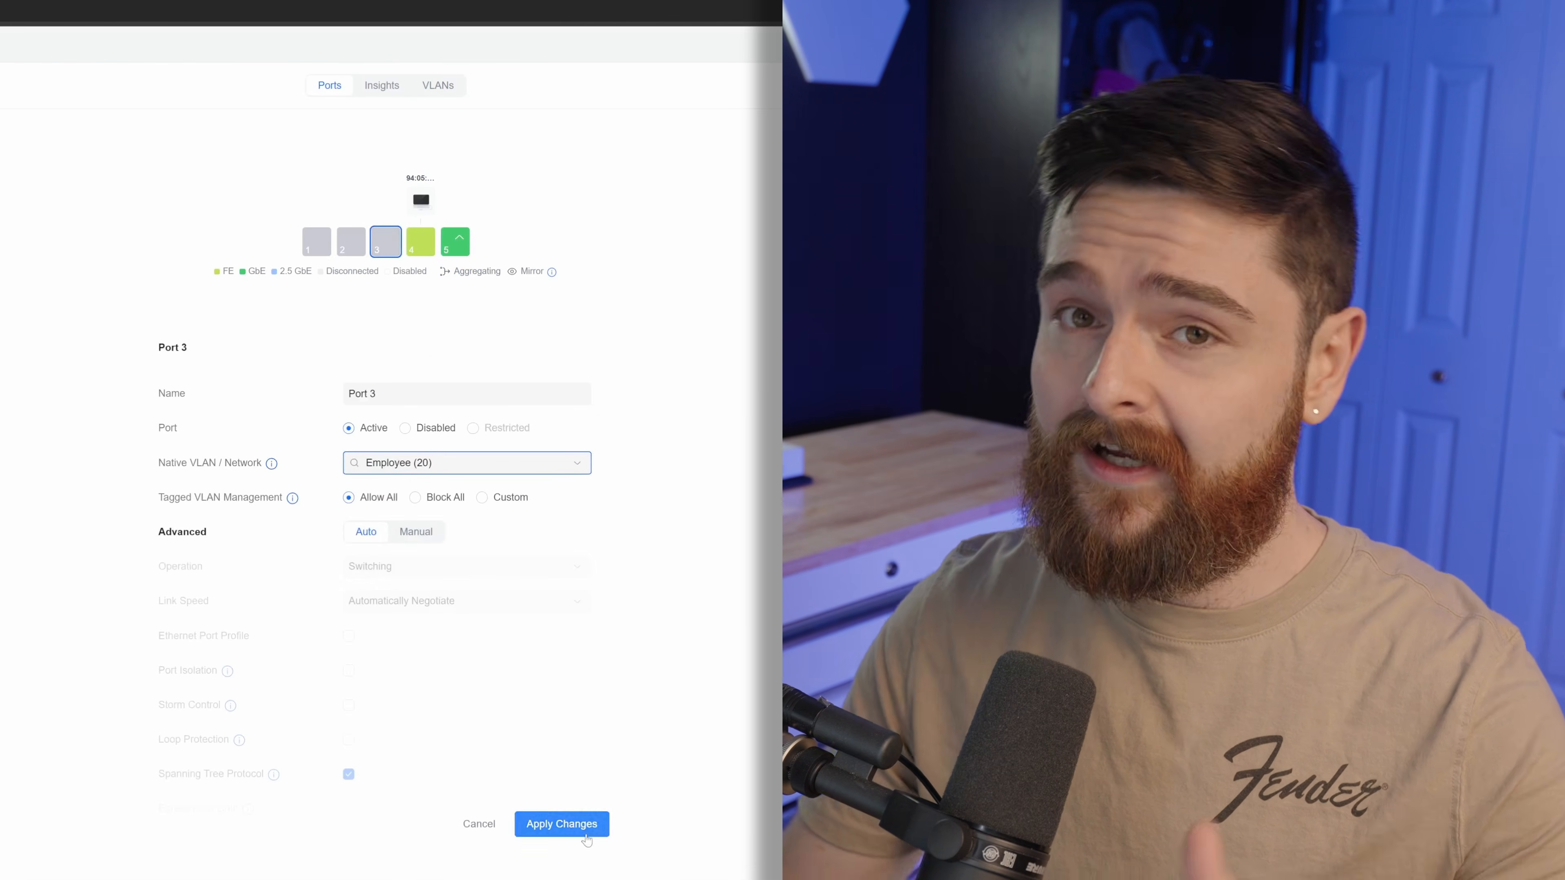
{"action": "left_click", "coordinate": [561, 824]}
{"action": "left_click", "coordinate": [350, 242]}
{"action": "left_click", "coordinate": [467, 462]}
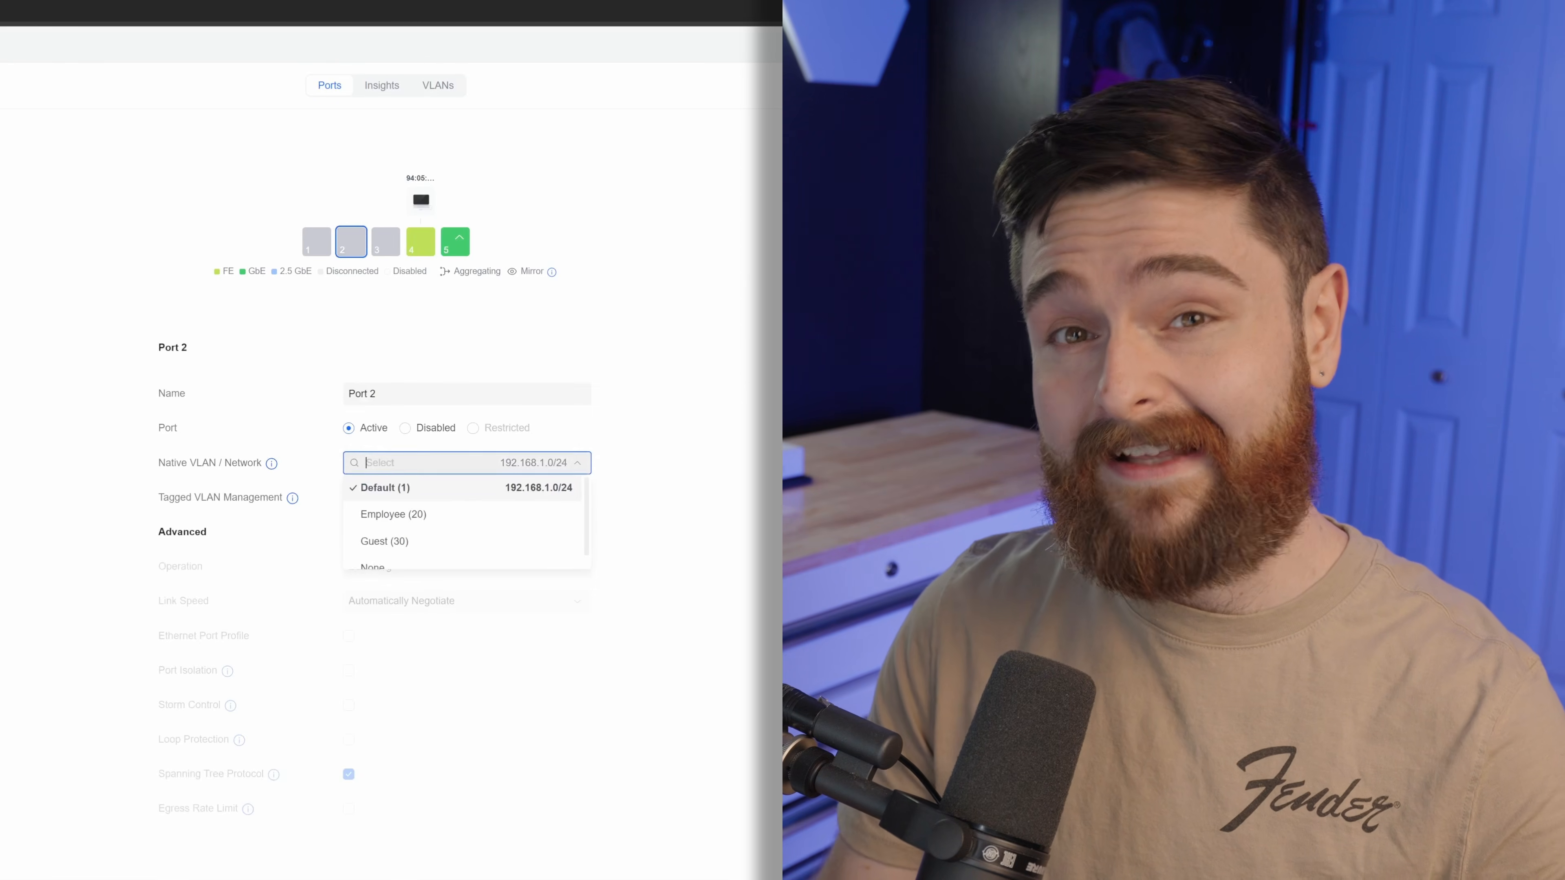
{"action": "left_click", "coordinate": [385, 541]}
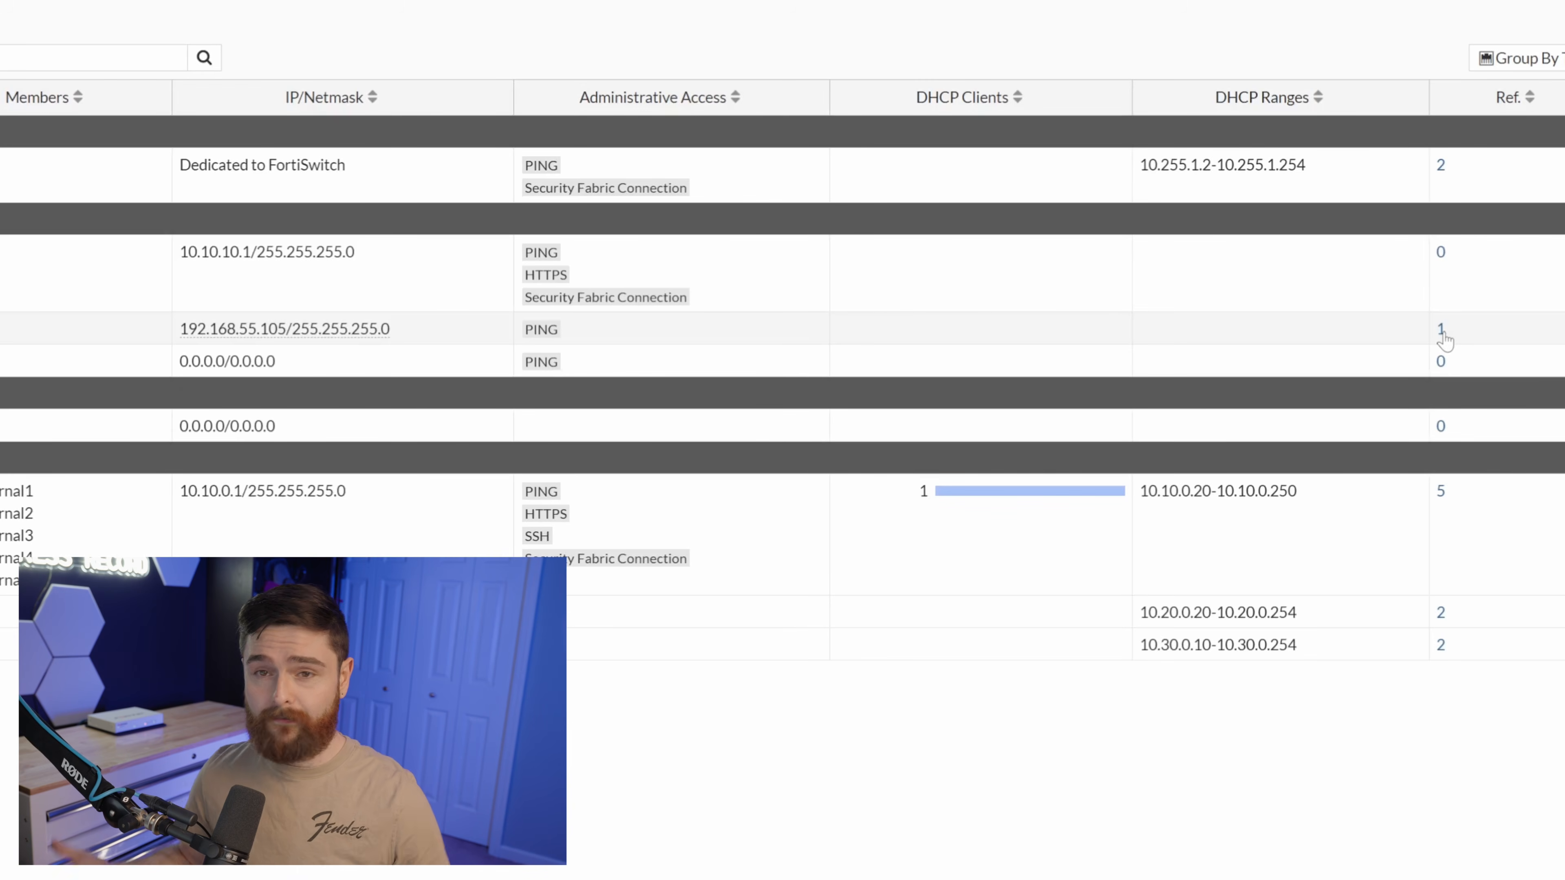
Open the Ref. count on the wan1 row to see its current usage.
{"action": "left_click", "coordinate": [1441, 330]}
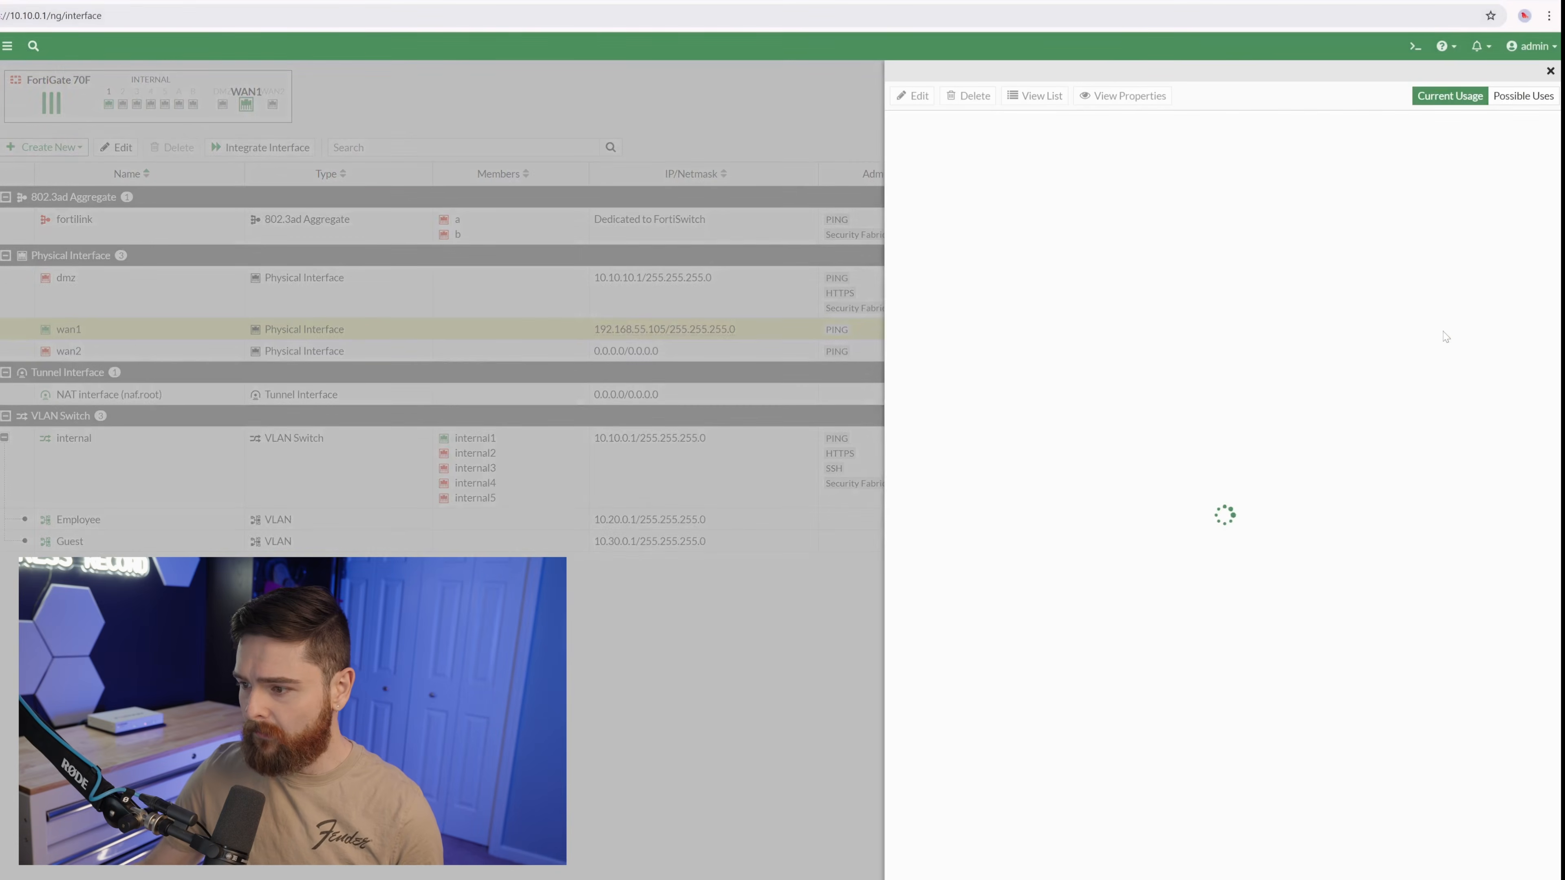
Delete the internal→wan1 firewall policy that references wan1, then return to Network > Interfaces.
{"action": "left_click", "coordinate": [925, 167]}
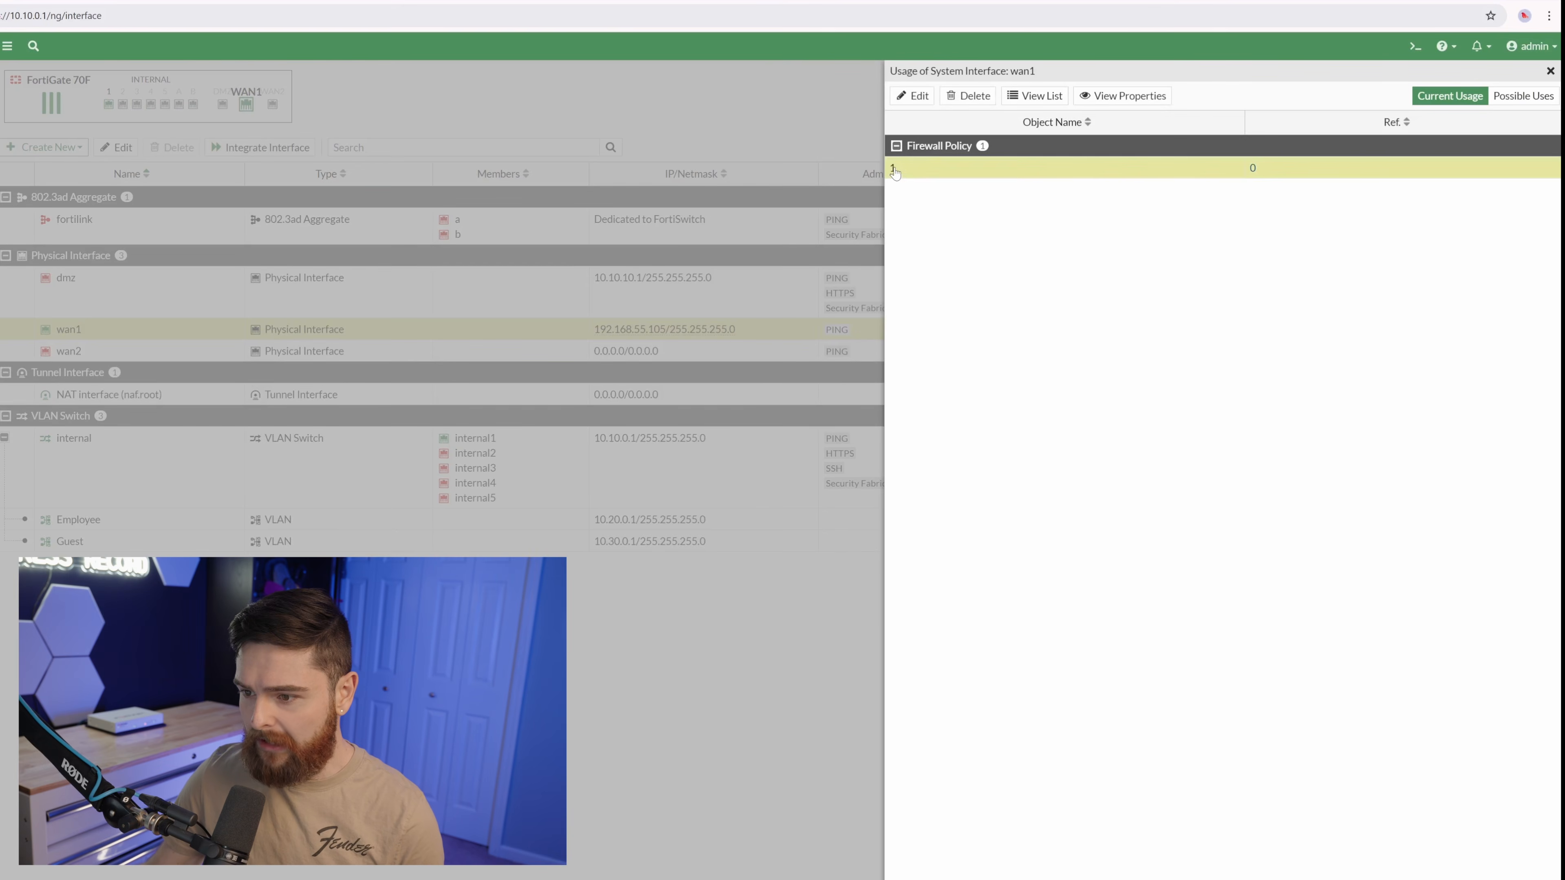
{"action": "left_click", "coordinate": [913, 96]}
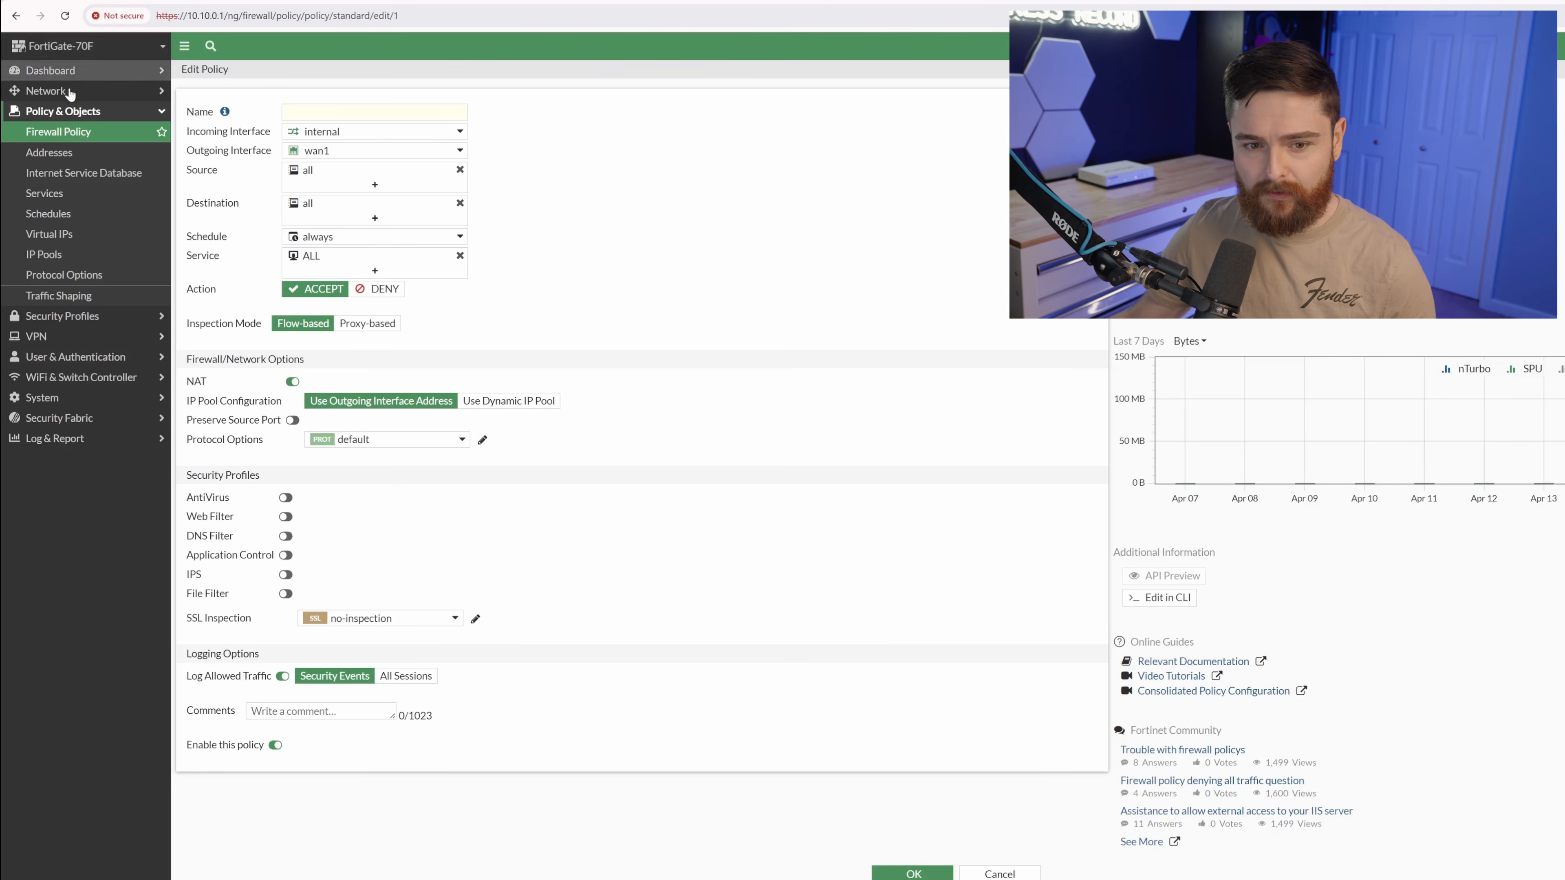
{"action": "left_click", "coordinate": [68, 137]}
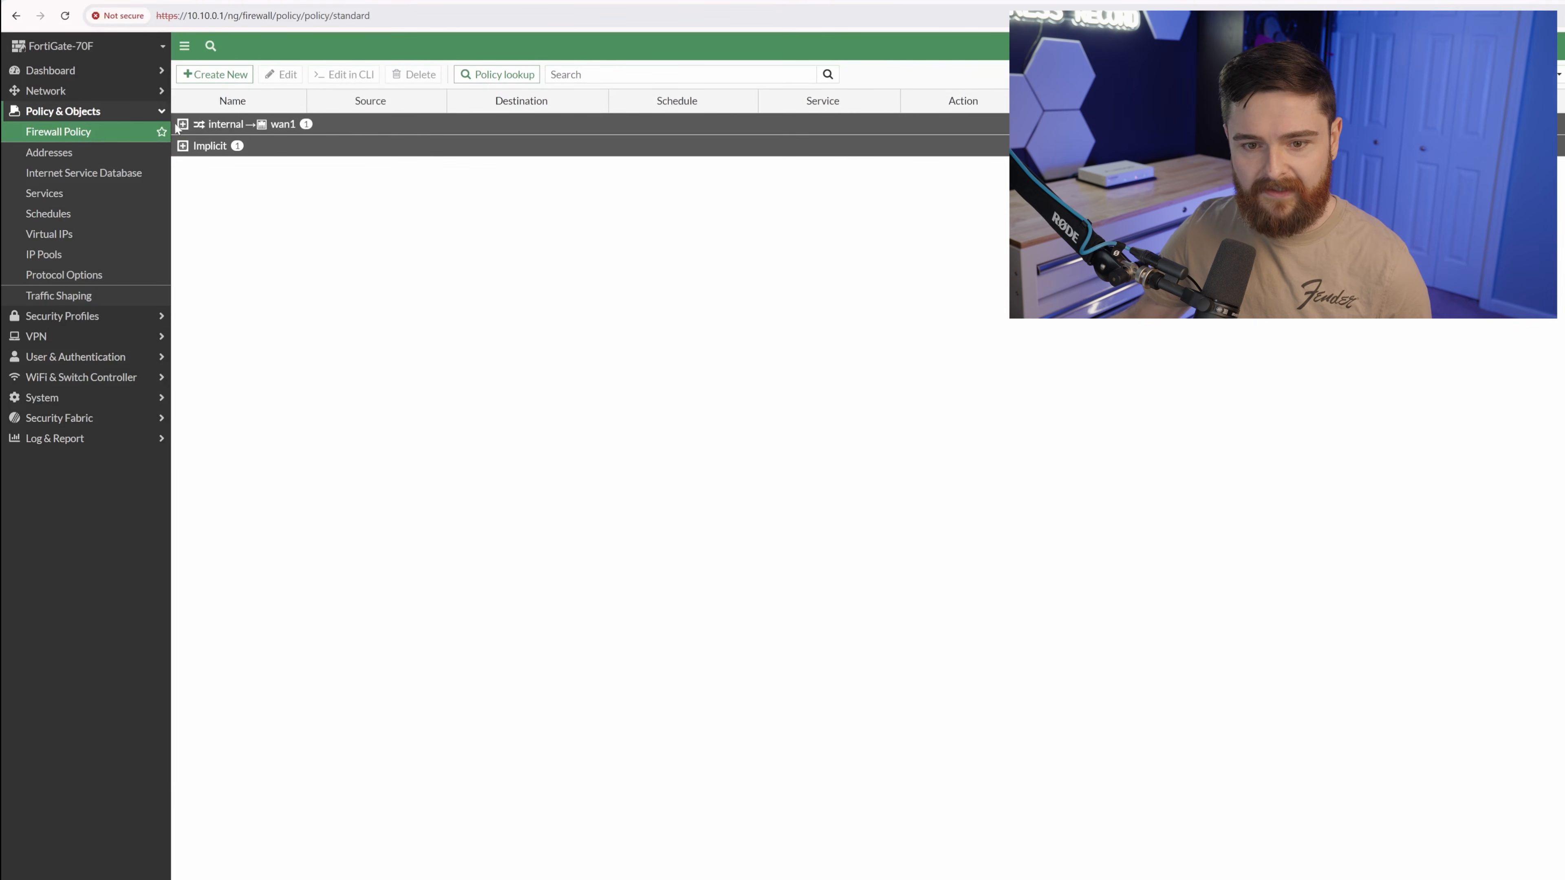
{"action": "left_click", "coordinate": [247, 146]}
{"action": "left_click", "coordinate": [414, 74]}
{"action": "left_click", "coordinate": [1119, 624]}
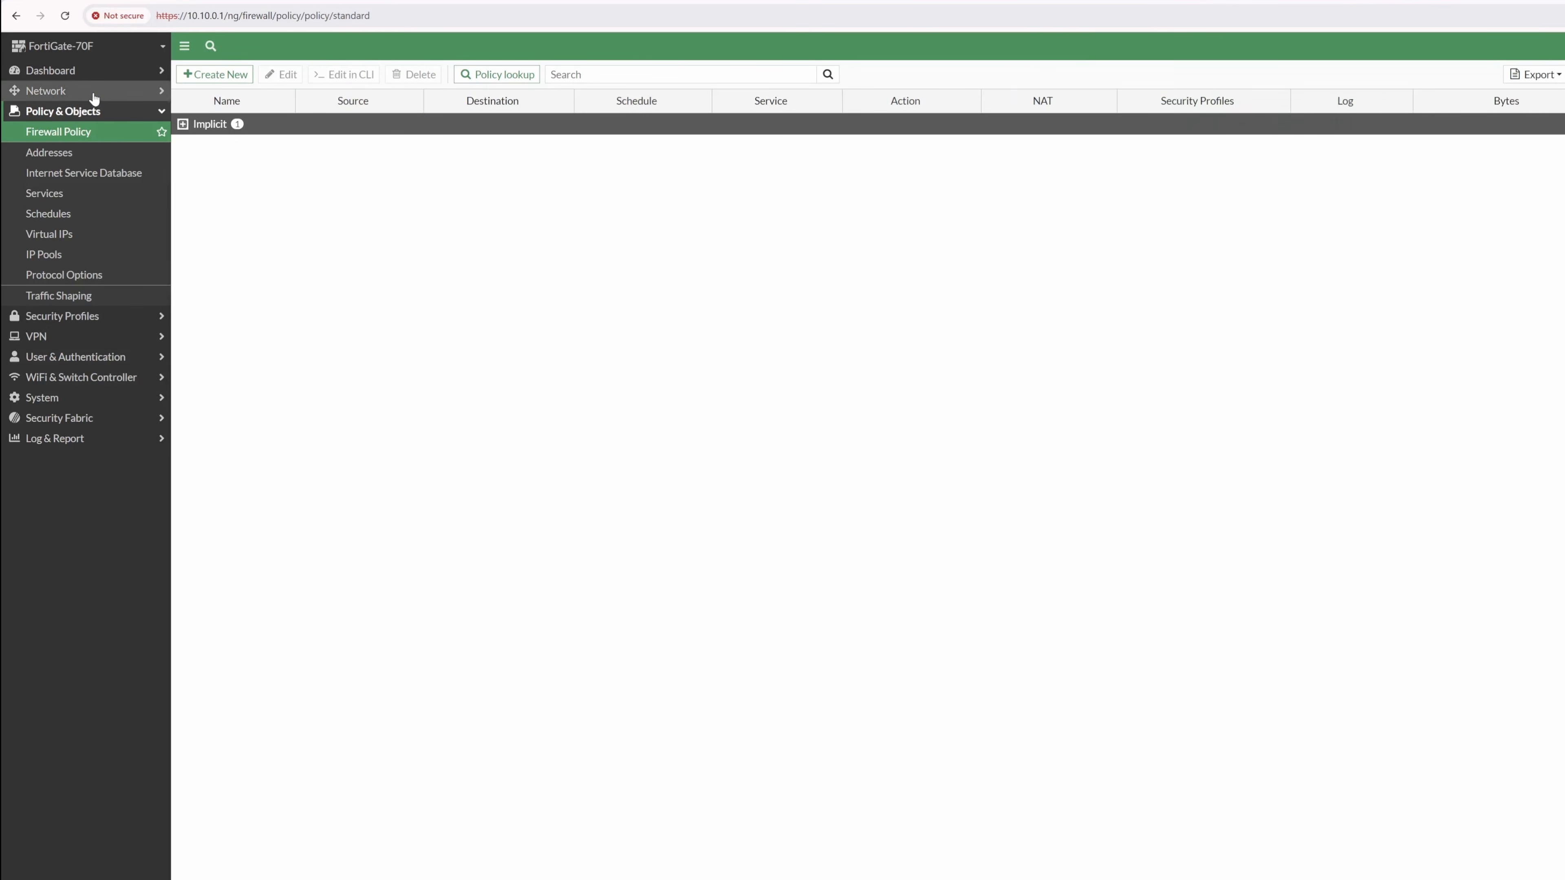
{"action": "left_click", "coordinate": [89, 92]}
{"action": "left_click", "coordinate": [61, 110]}
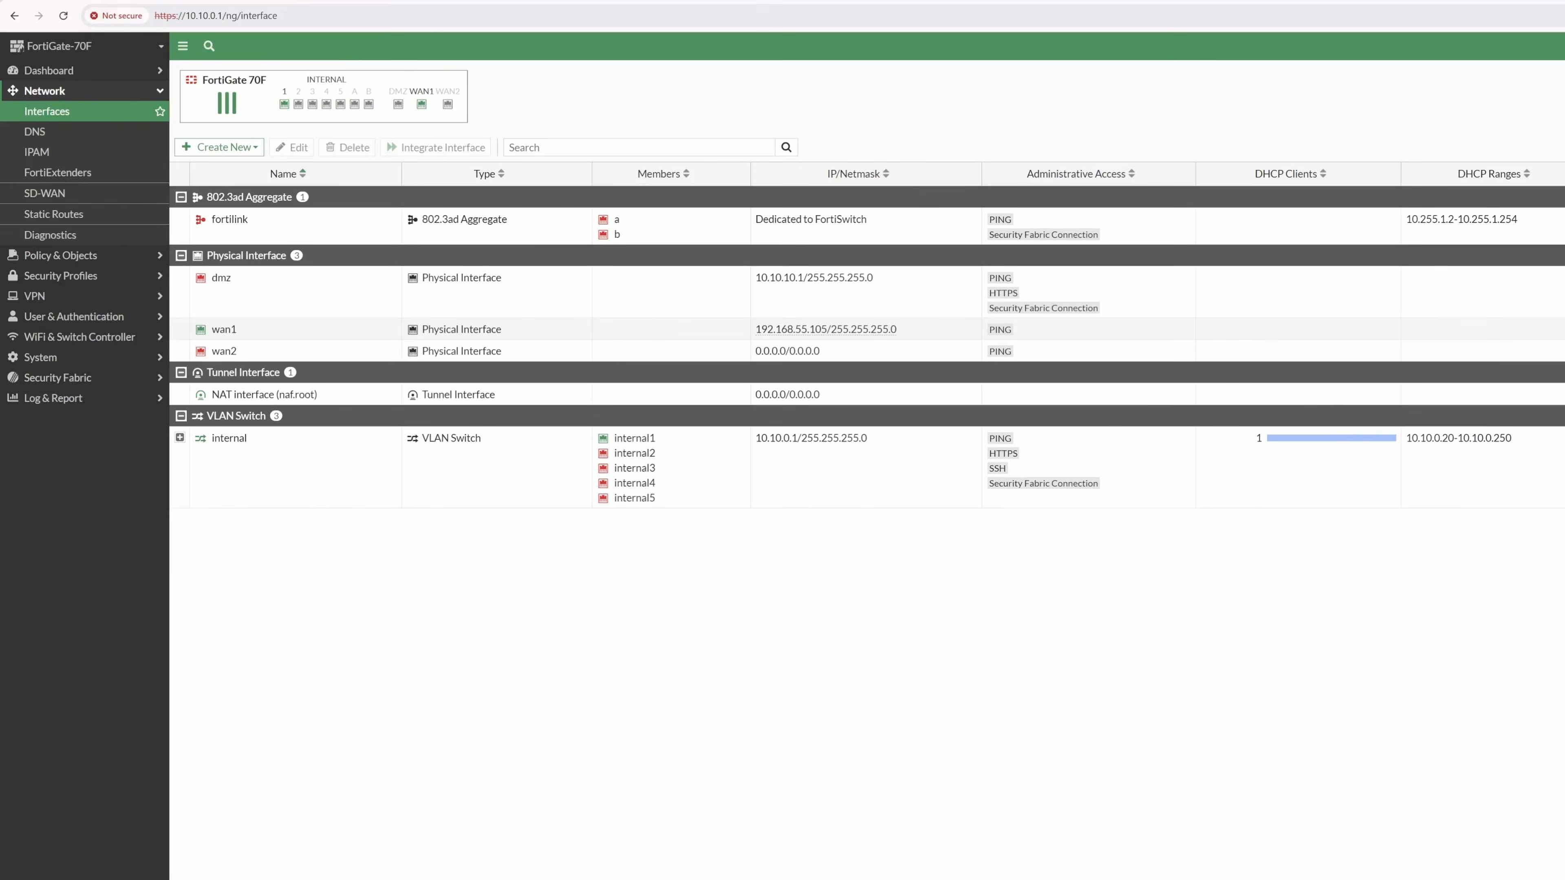
Select and delete the default SD-WAN performance SLAs, then go back to SD-WAN Zones.
{"action": "left_click", "coordinate": [46, 193]}
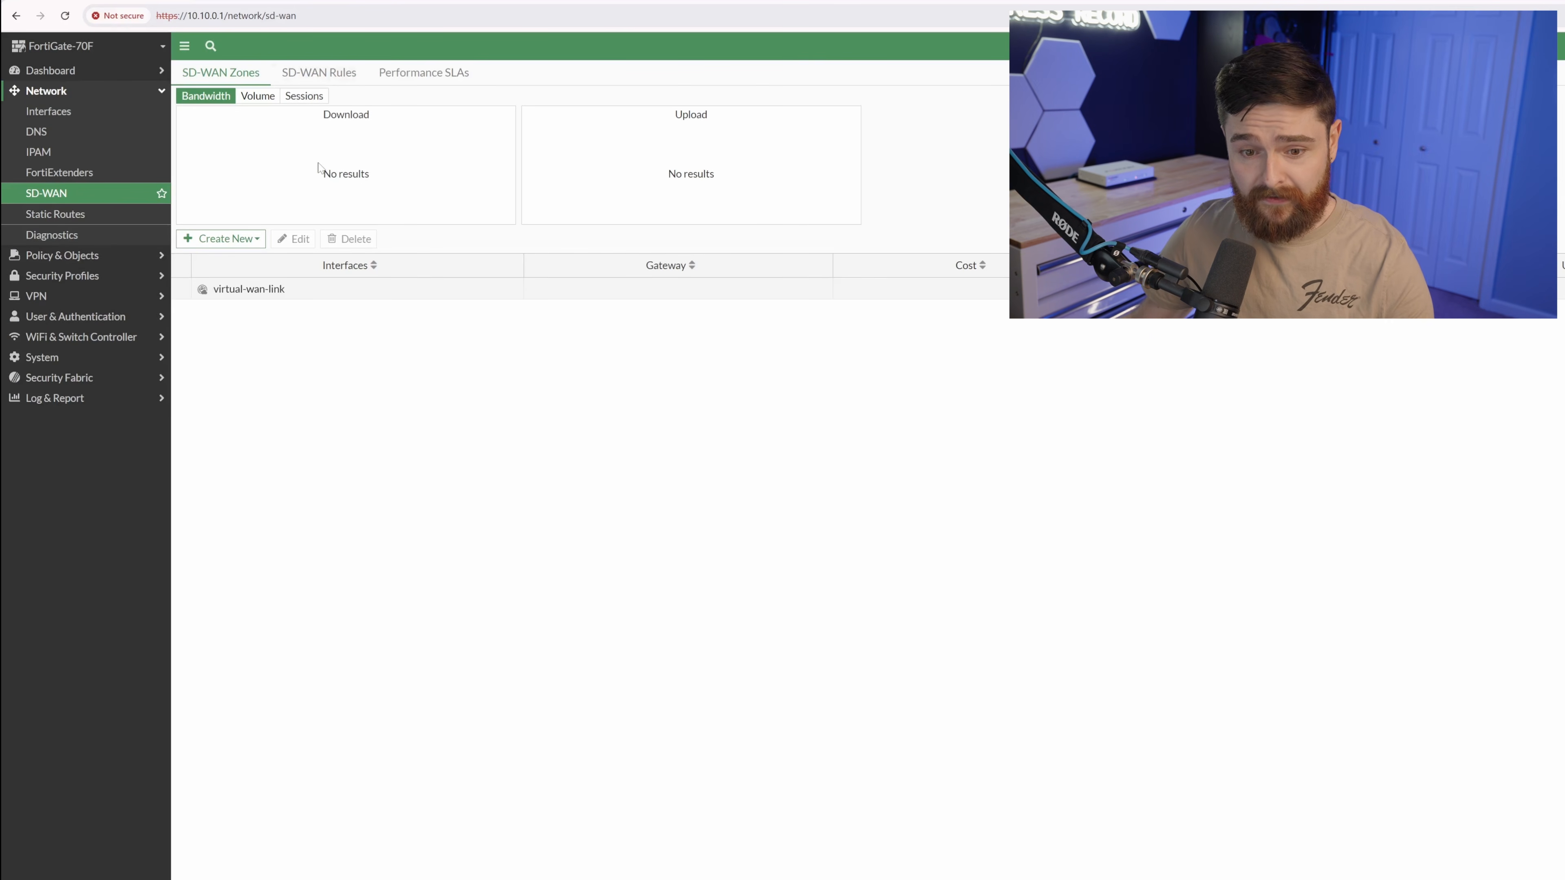
{"action": "left_click", "coordinate": [318, 72]}
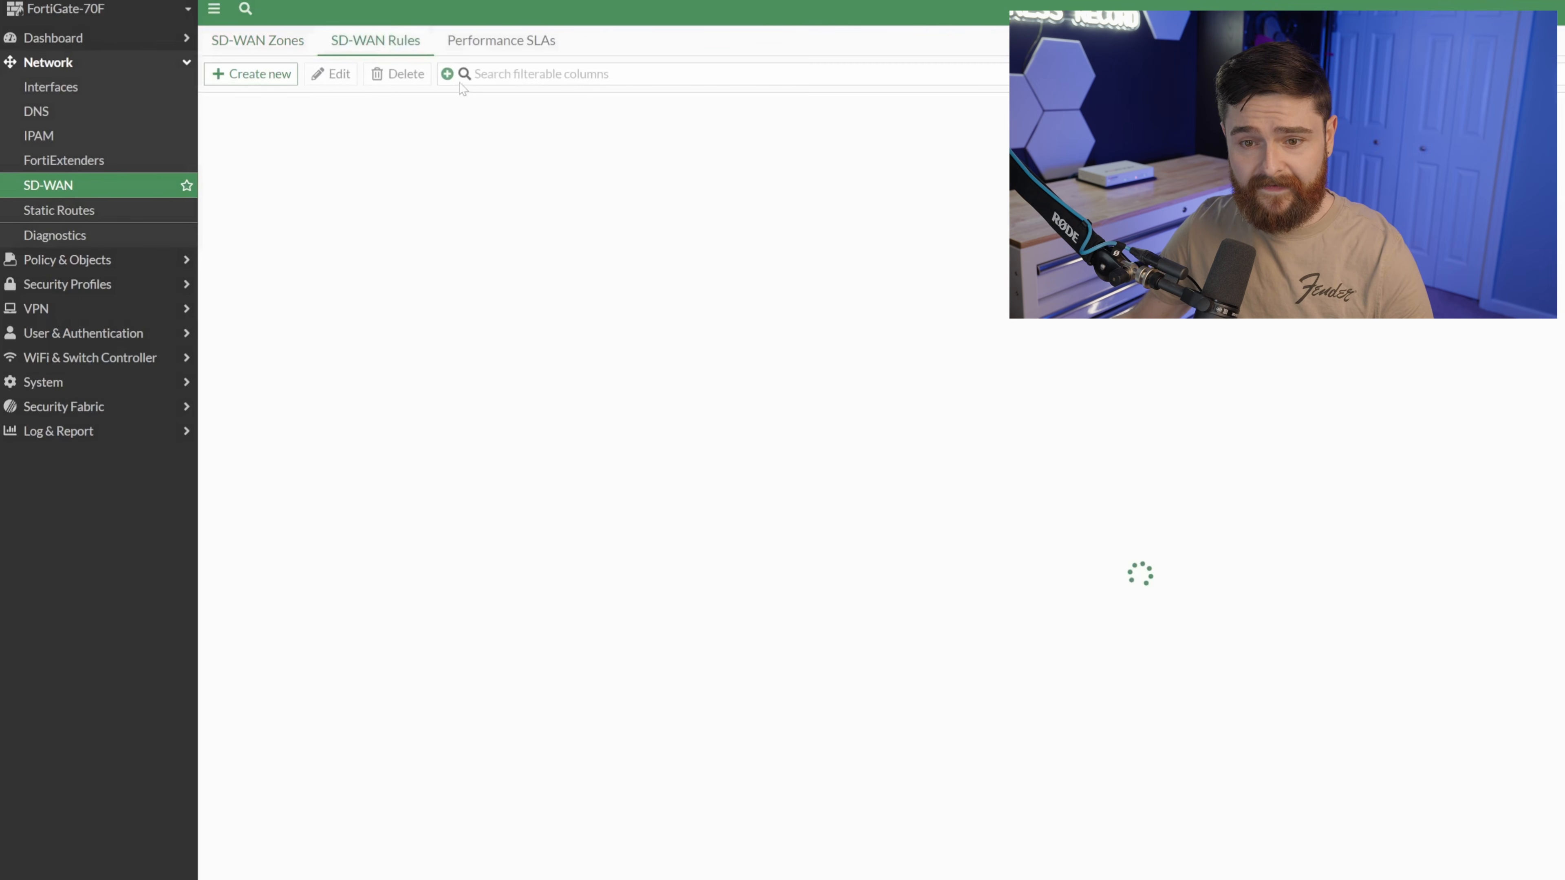
{"action": "left_click", "coordinate": [489, 42]}
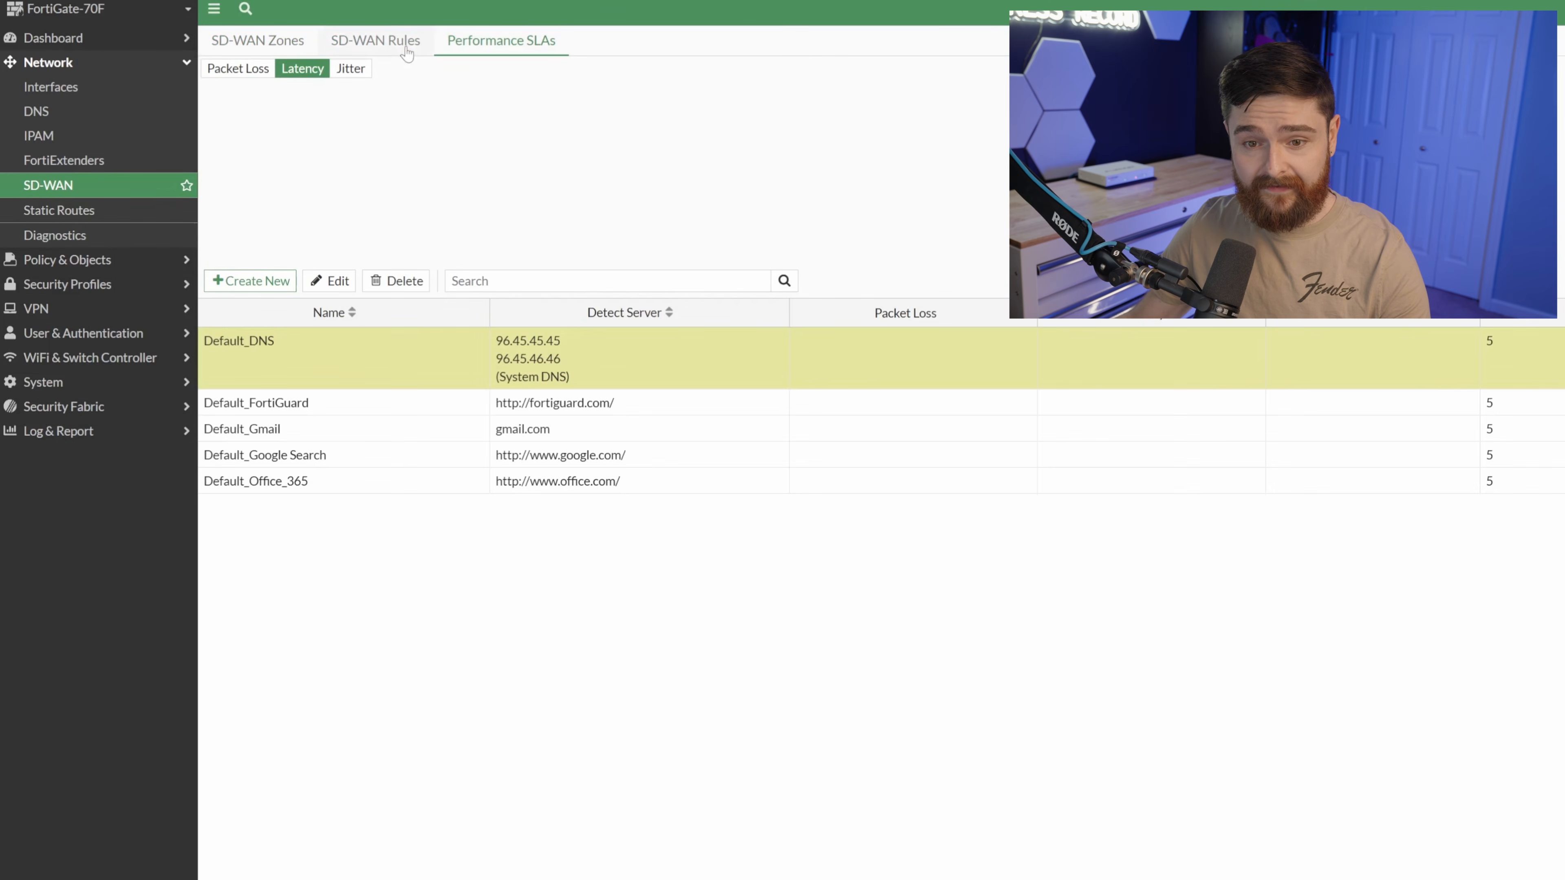
{"action": "left_click", "coordinate": [319, 371], "text": "ctrl"}
{"action": "left_click", "coordinate": [327, 394], "text": "ctrl"}
{"action": "left_click", "coordinate": [332, 420], "text": "ctrl"}
{"action": "left_click", "coordinate": [401, 280]}
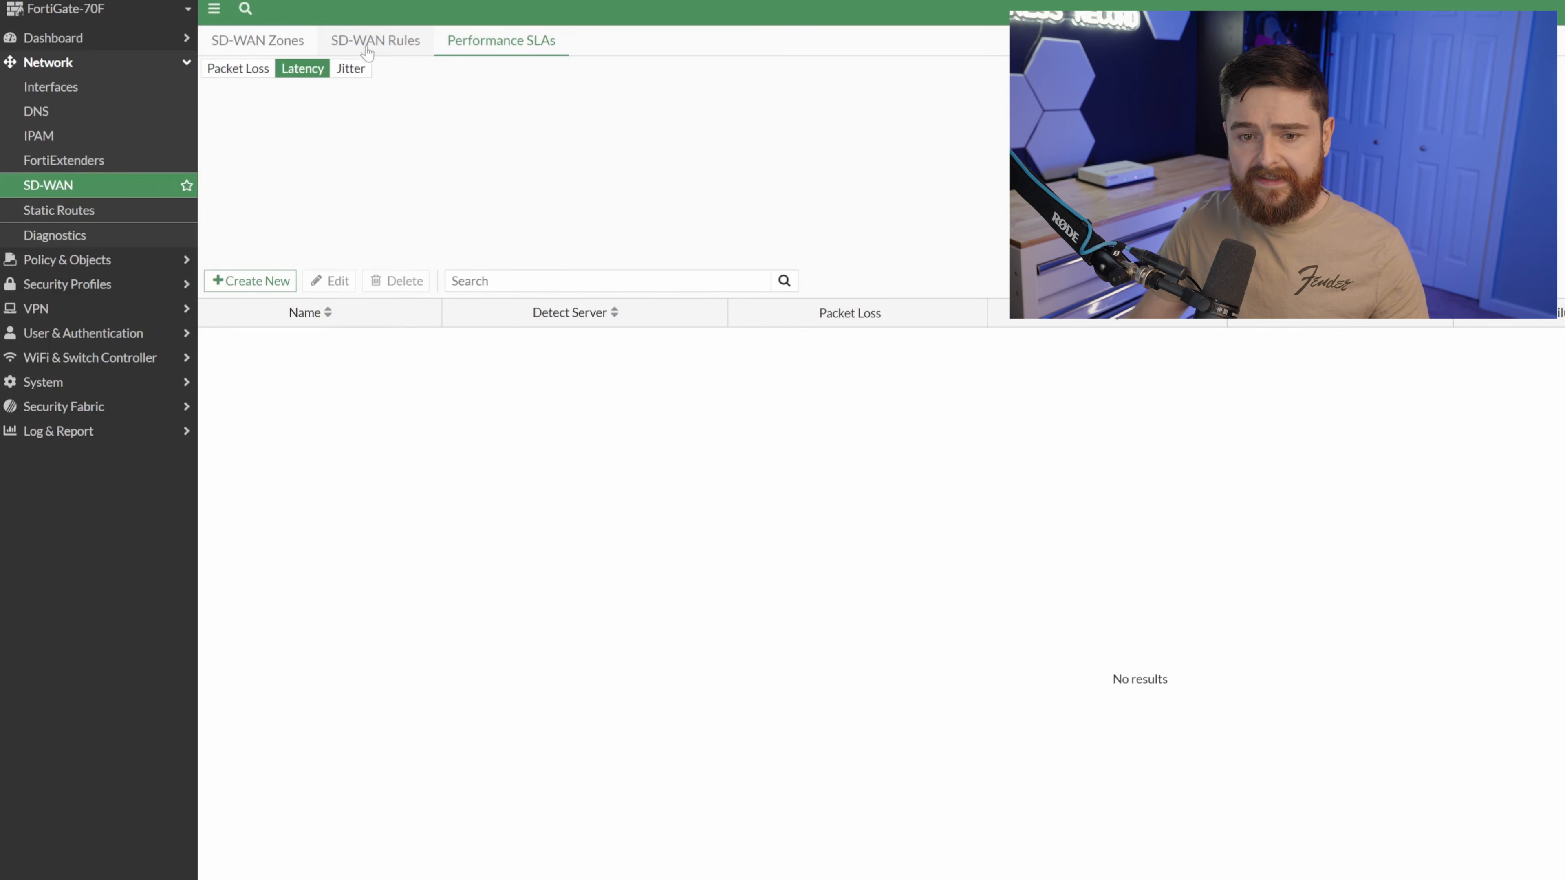
{"action": "left_click", "coordinate": [369, 49]}
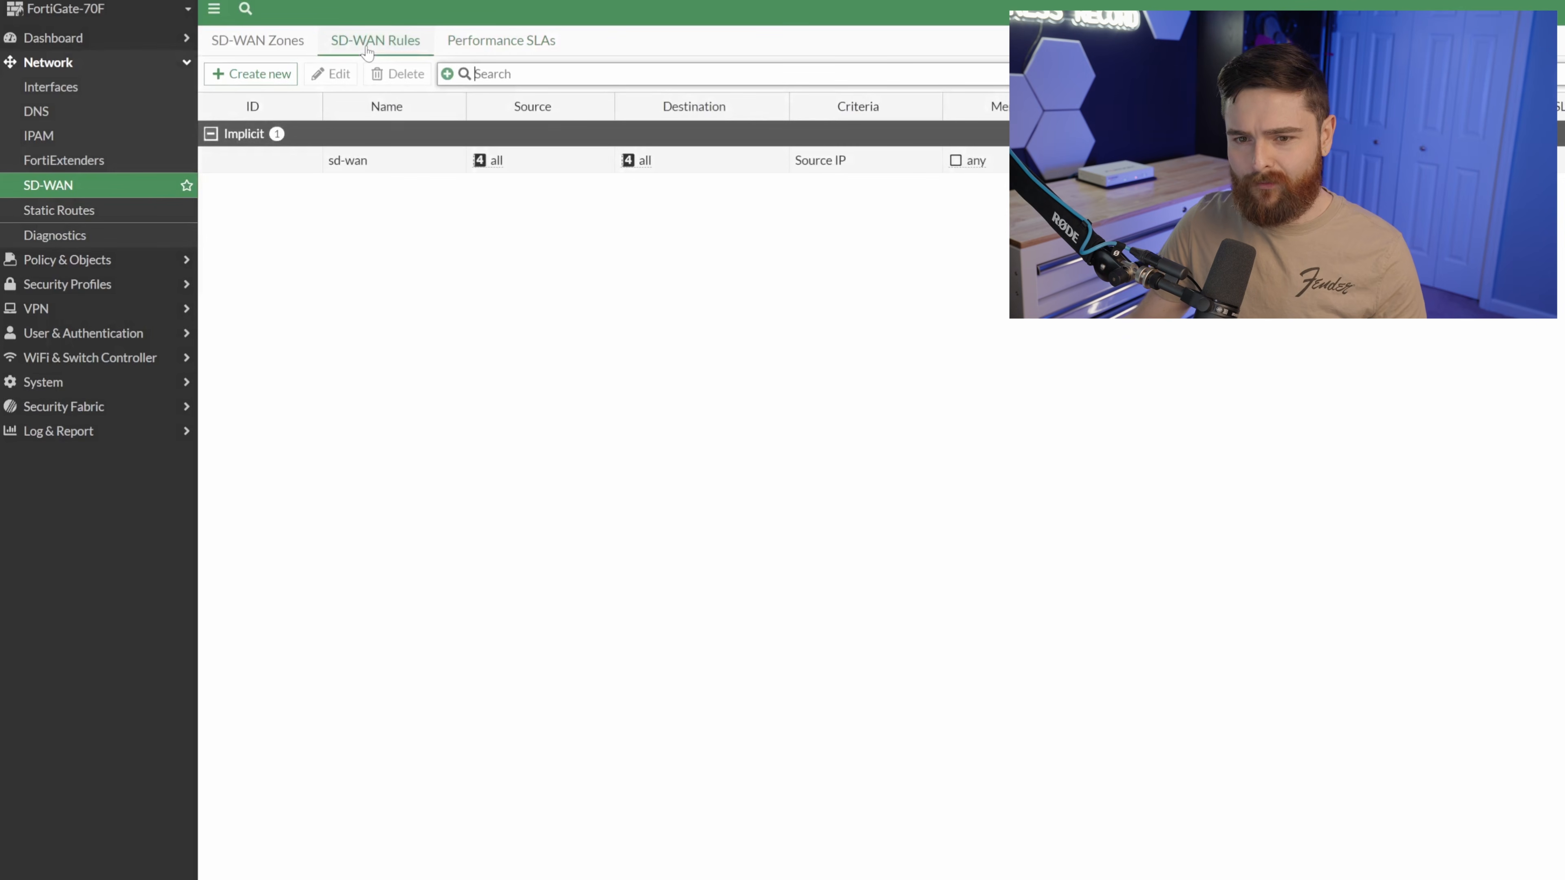
{"action": "left_click", "coordinate": [272, 42]}
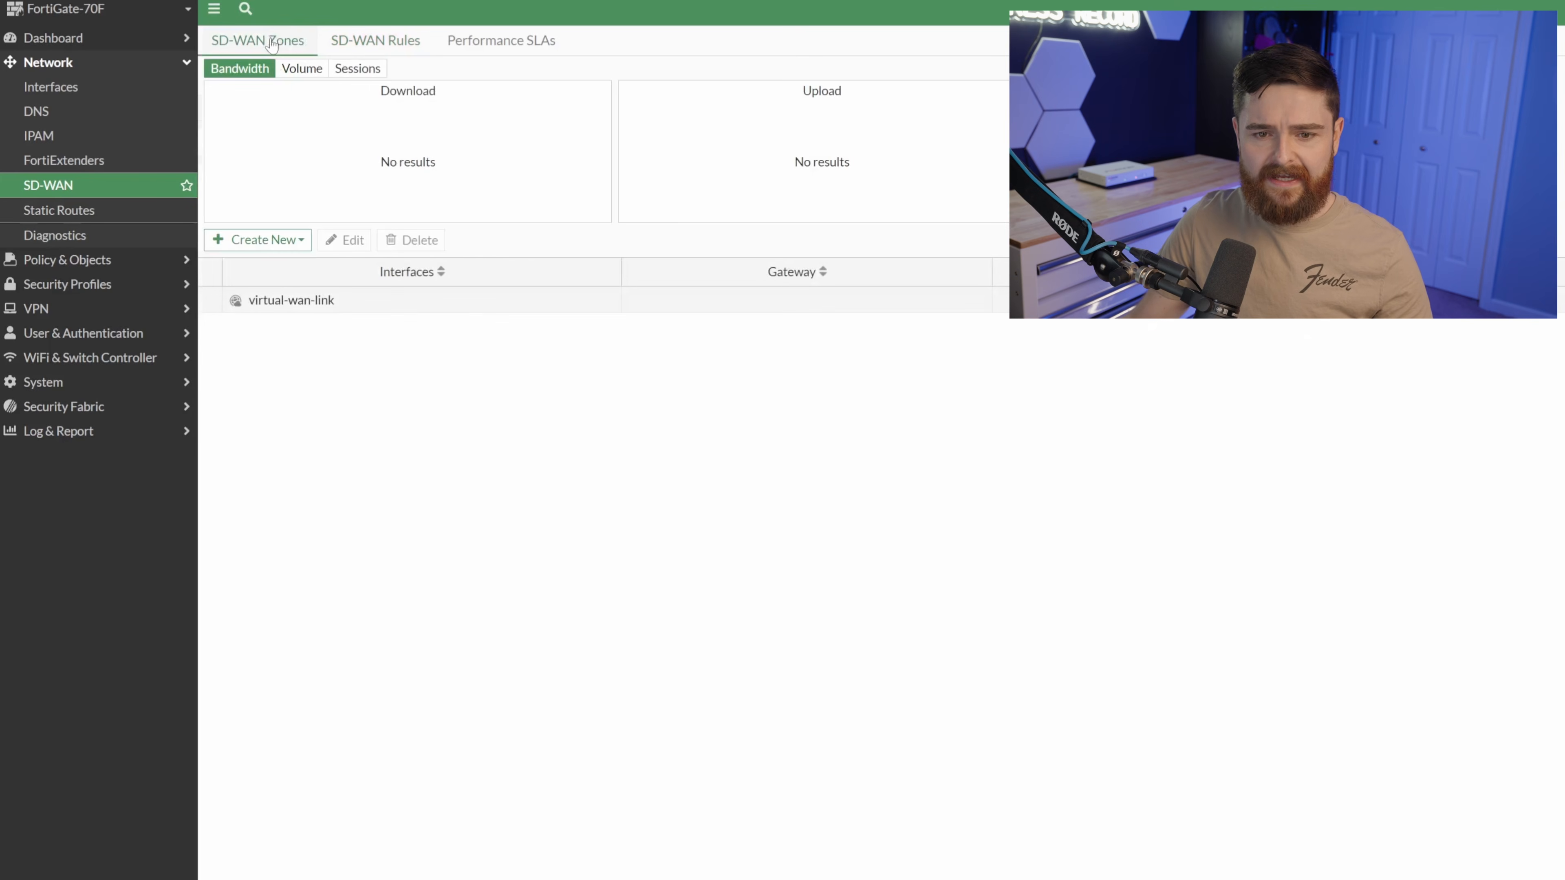
{"action": "left_click", "coordinate": [283, 239]}
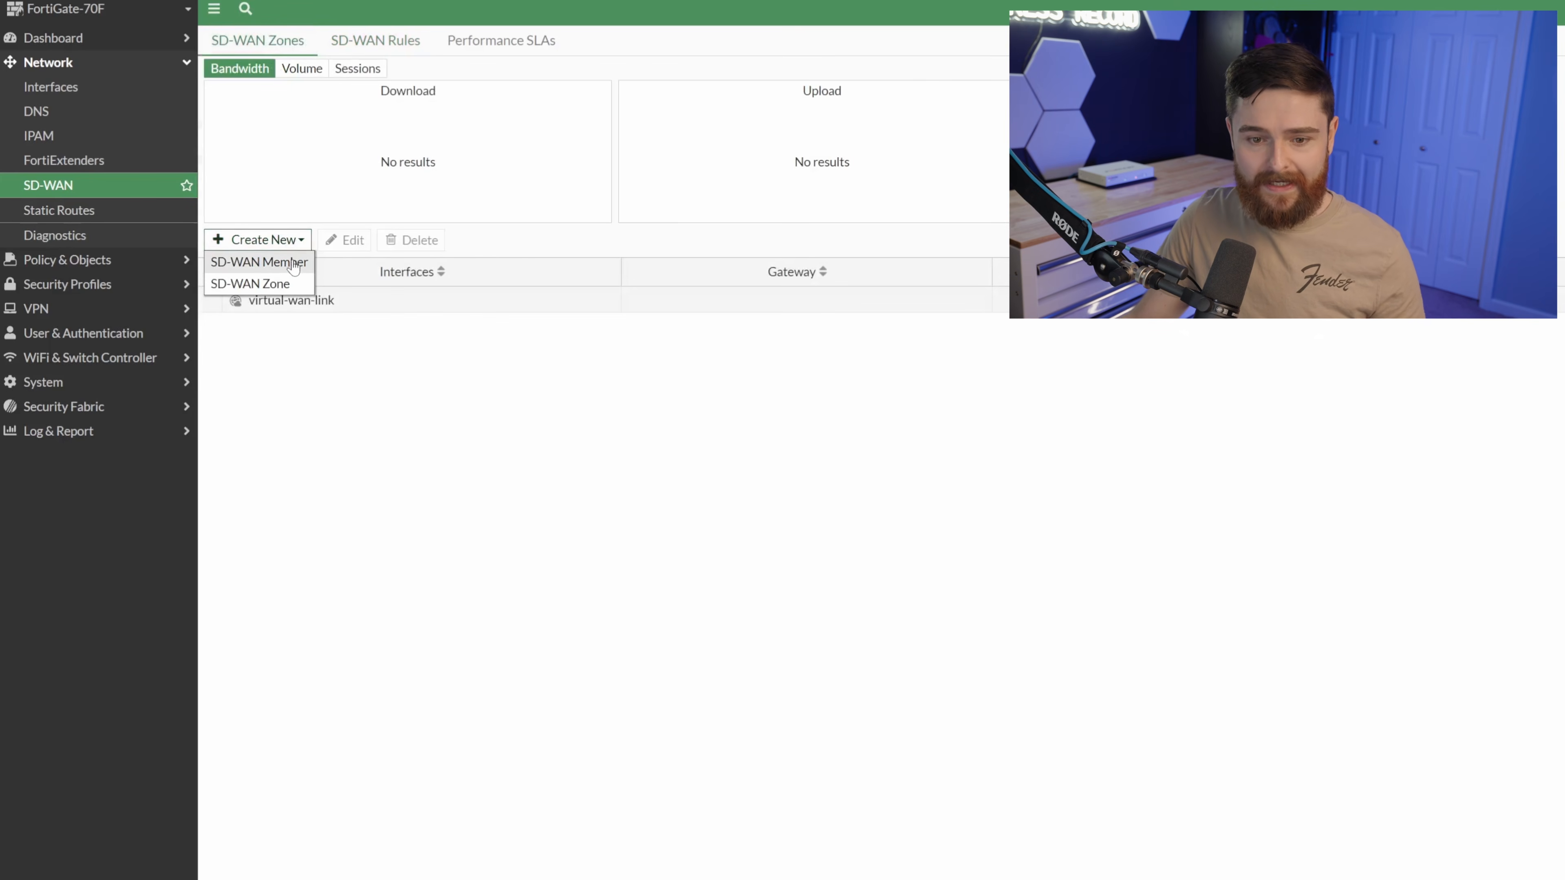
Save wan1 as an SD-WAN member.
{"action": "left_click", "coordinate": [294, 267]}
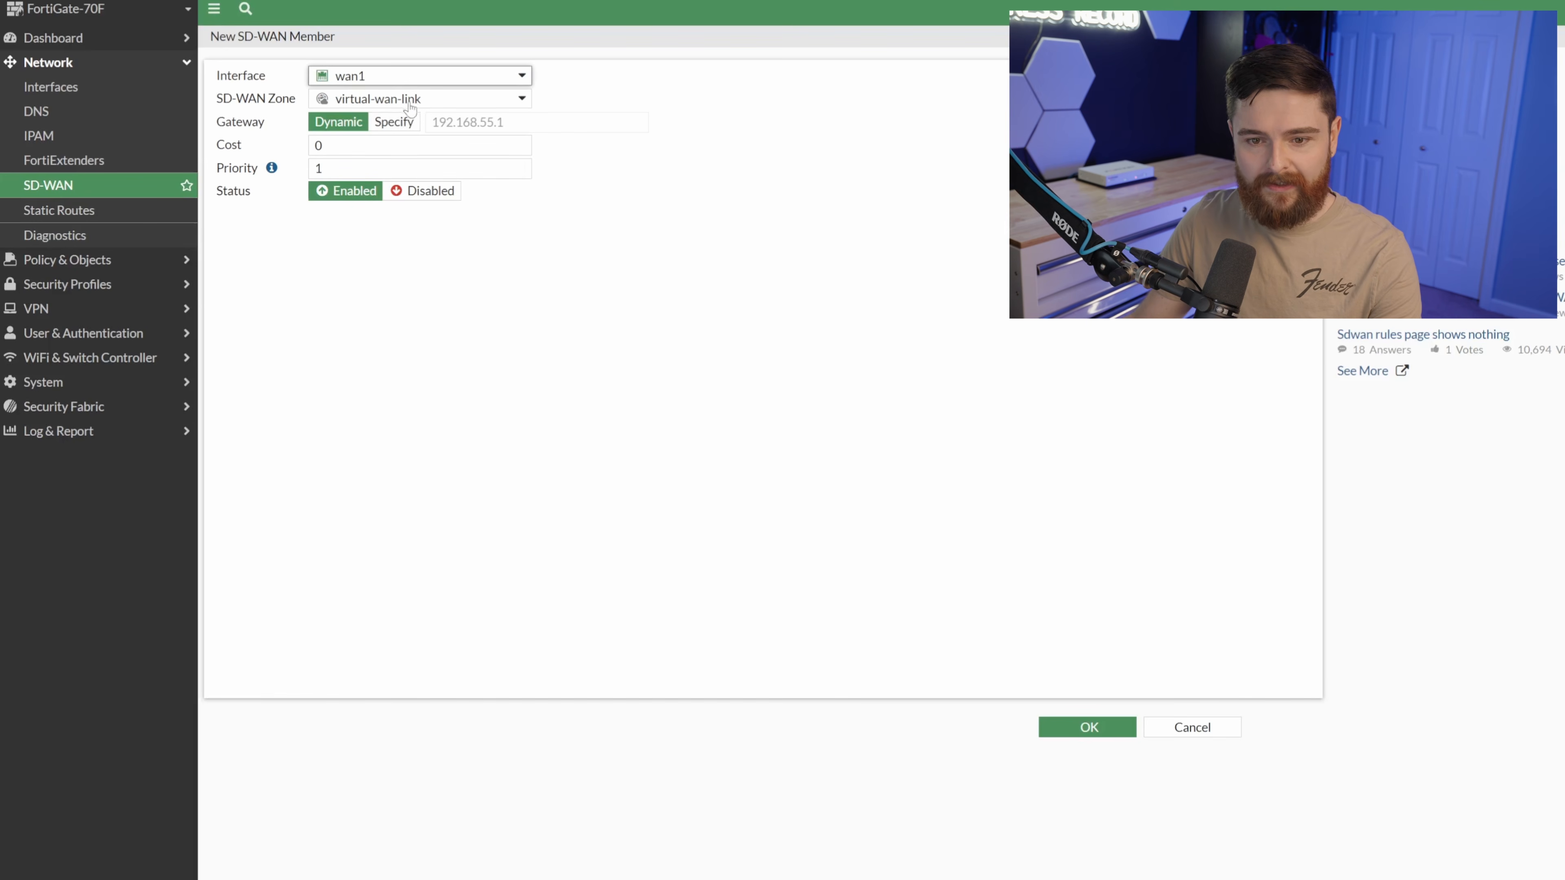
{"action": "mouse_move", "coordinate": [417, 108]}
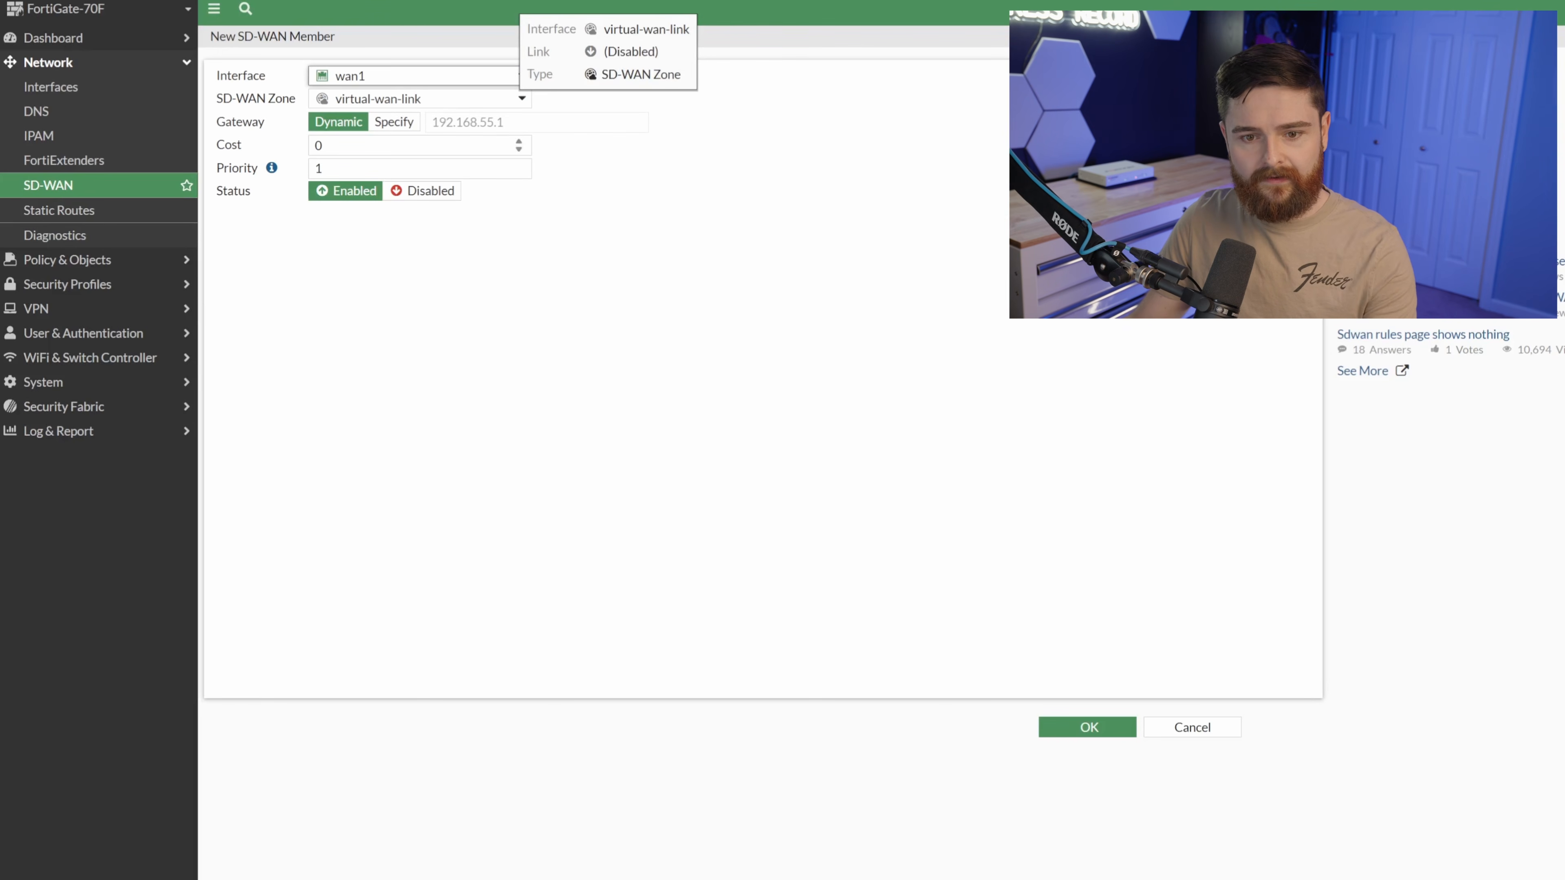
{"action": "left_click", "coordinate": [1086, 727]}
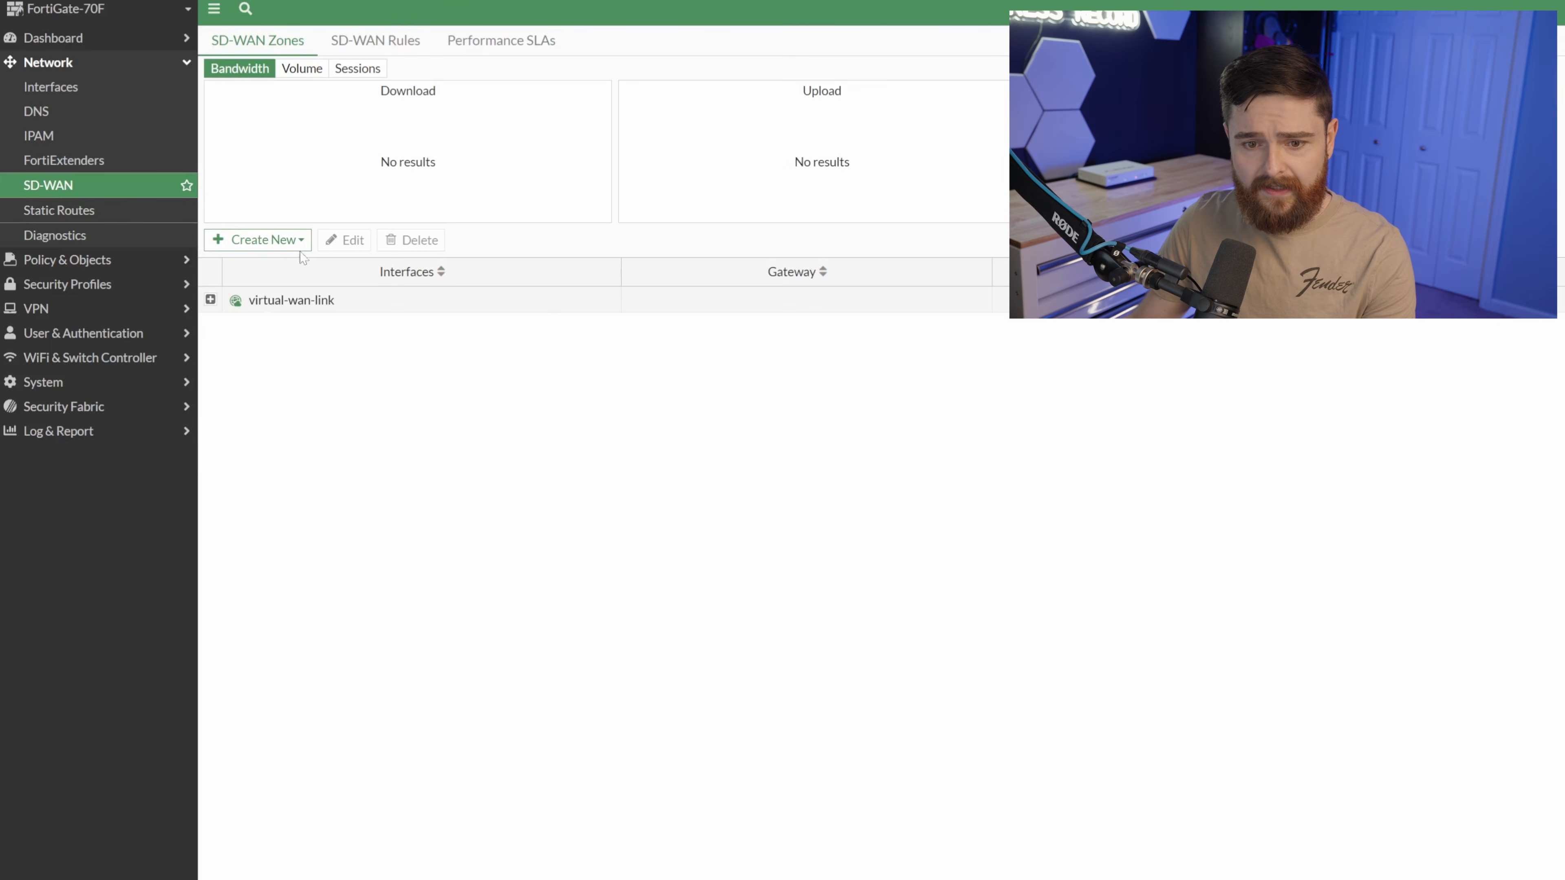
Start another SD-WAN member and pick wan2 as its interface.
{"action": "left_click", "coordinate": [299, 246]}
{"action": "left_click", "coordinate": [289, 264]}
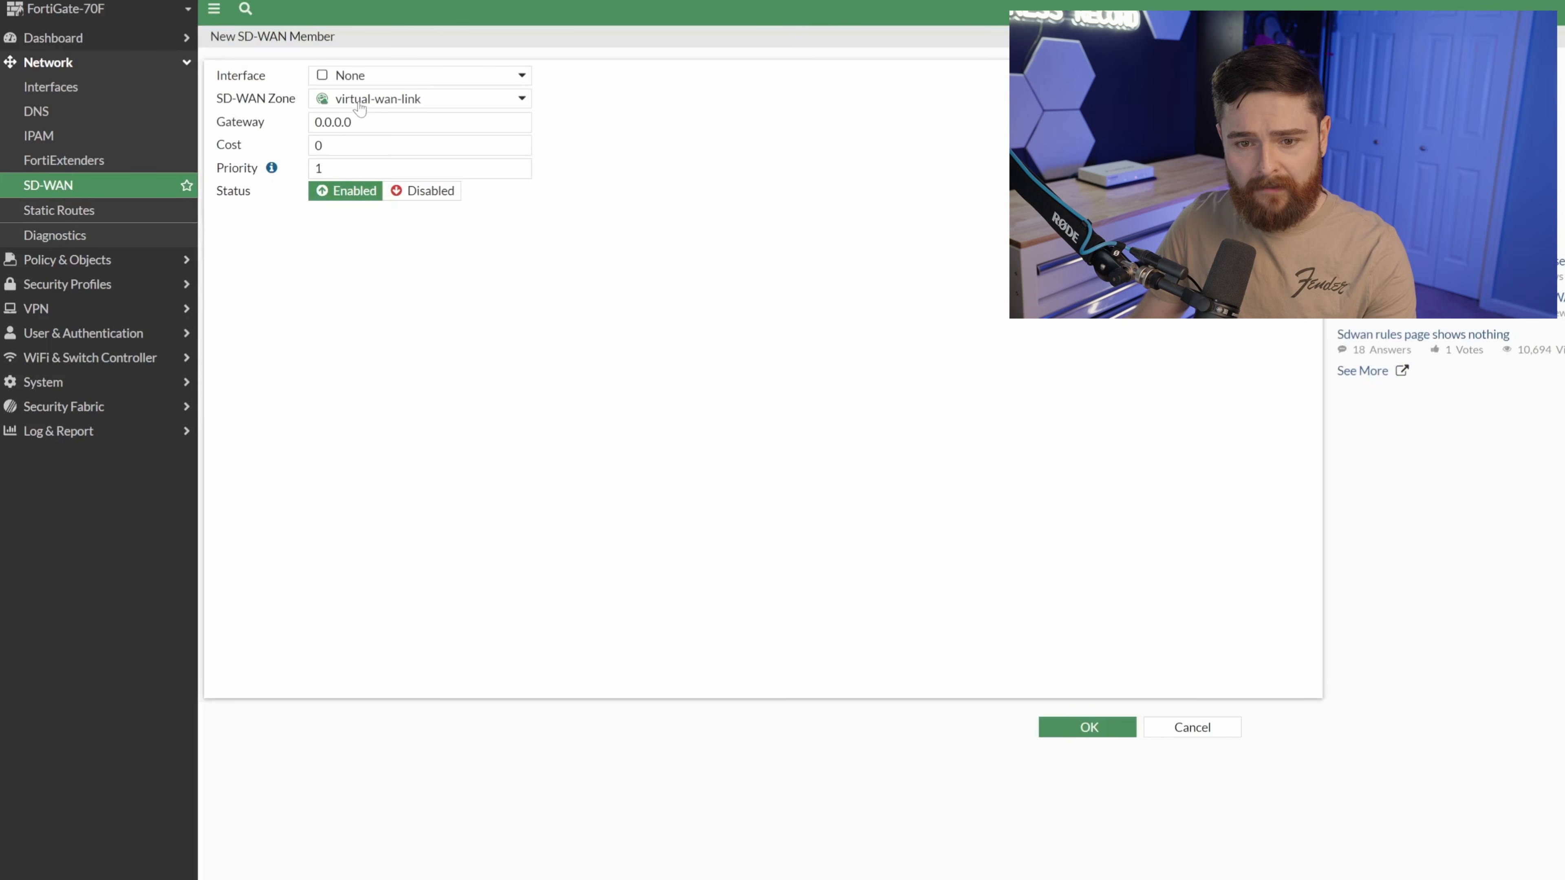
{"action": "left_click", "coordinate": [406, 74]}
{"action": "left_click", "coordinate": [380, 225]}
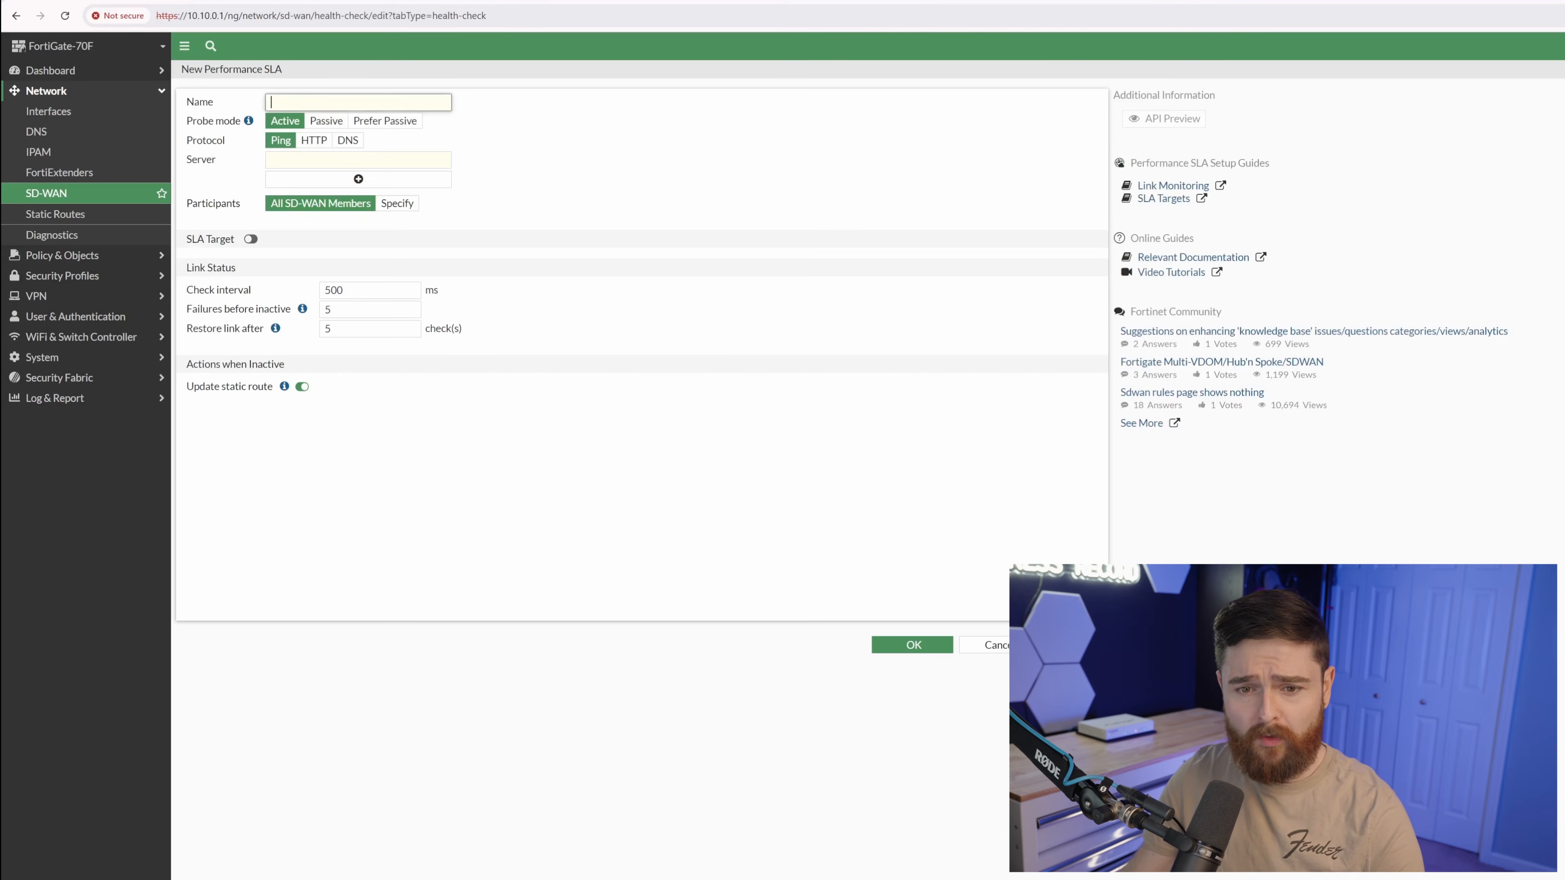
Name the SLA Monitor_both_Paths and set its jitter threshold to 50 ms.
{"action": "type", "text": "Monitor_bot"}
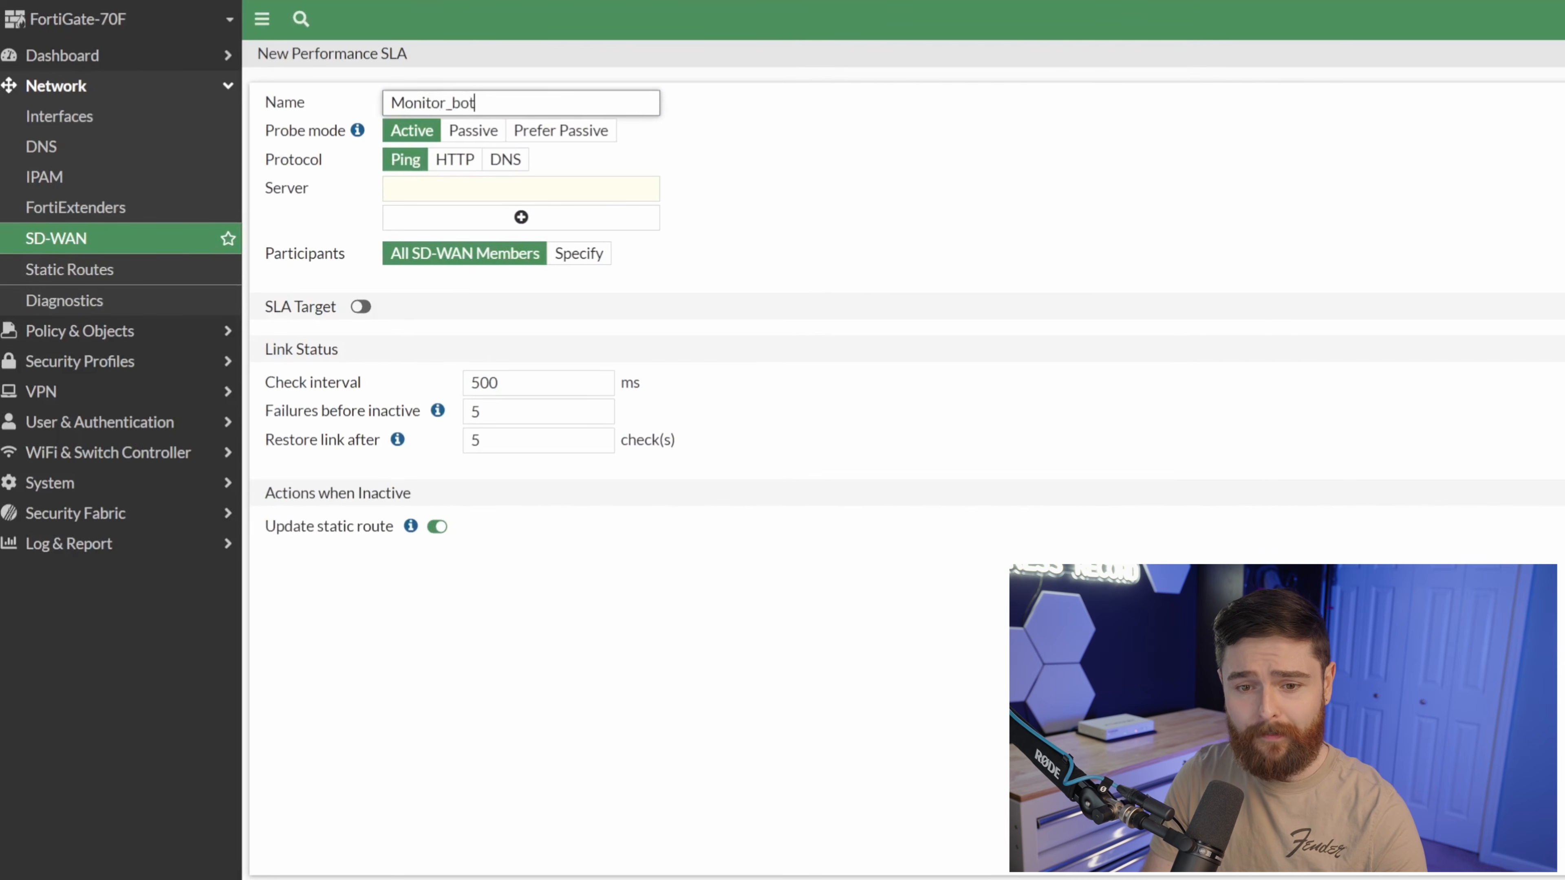
{"action": "type", "text": "h_Paths"}
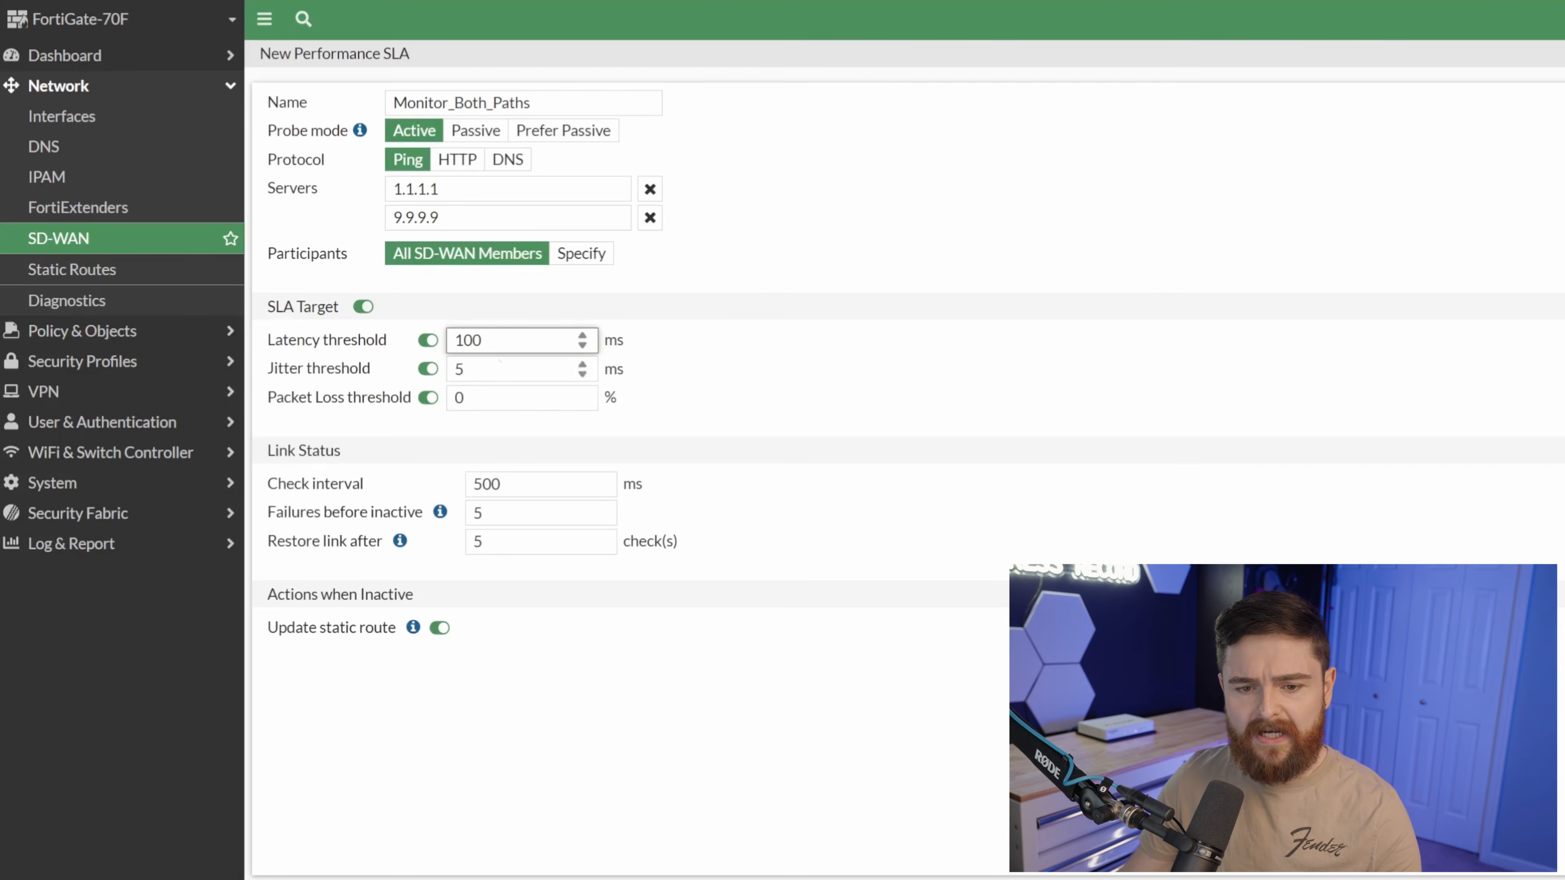
{"action": "left_click", "coordinate": [487, 368]}
{"action": "key", "text": "BackSpace"}
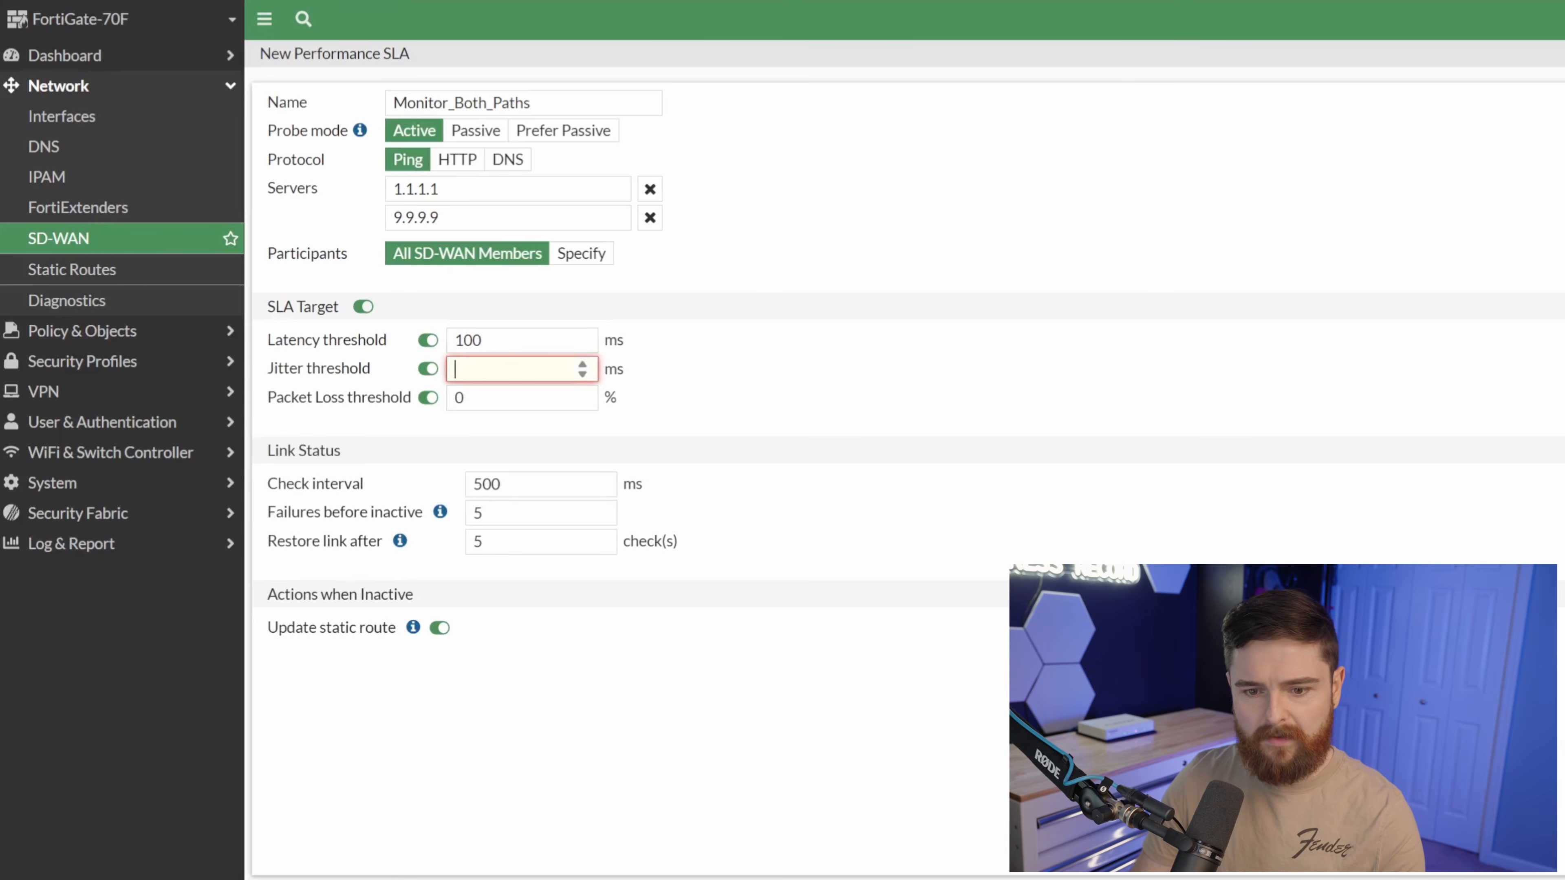
{"action": "type", "text": "50"}
{"action": "left_click", "coordinate": [430, 498]}
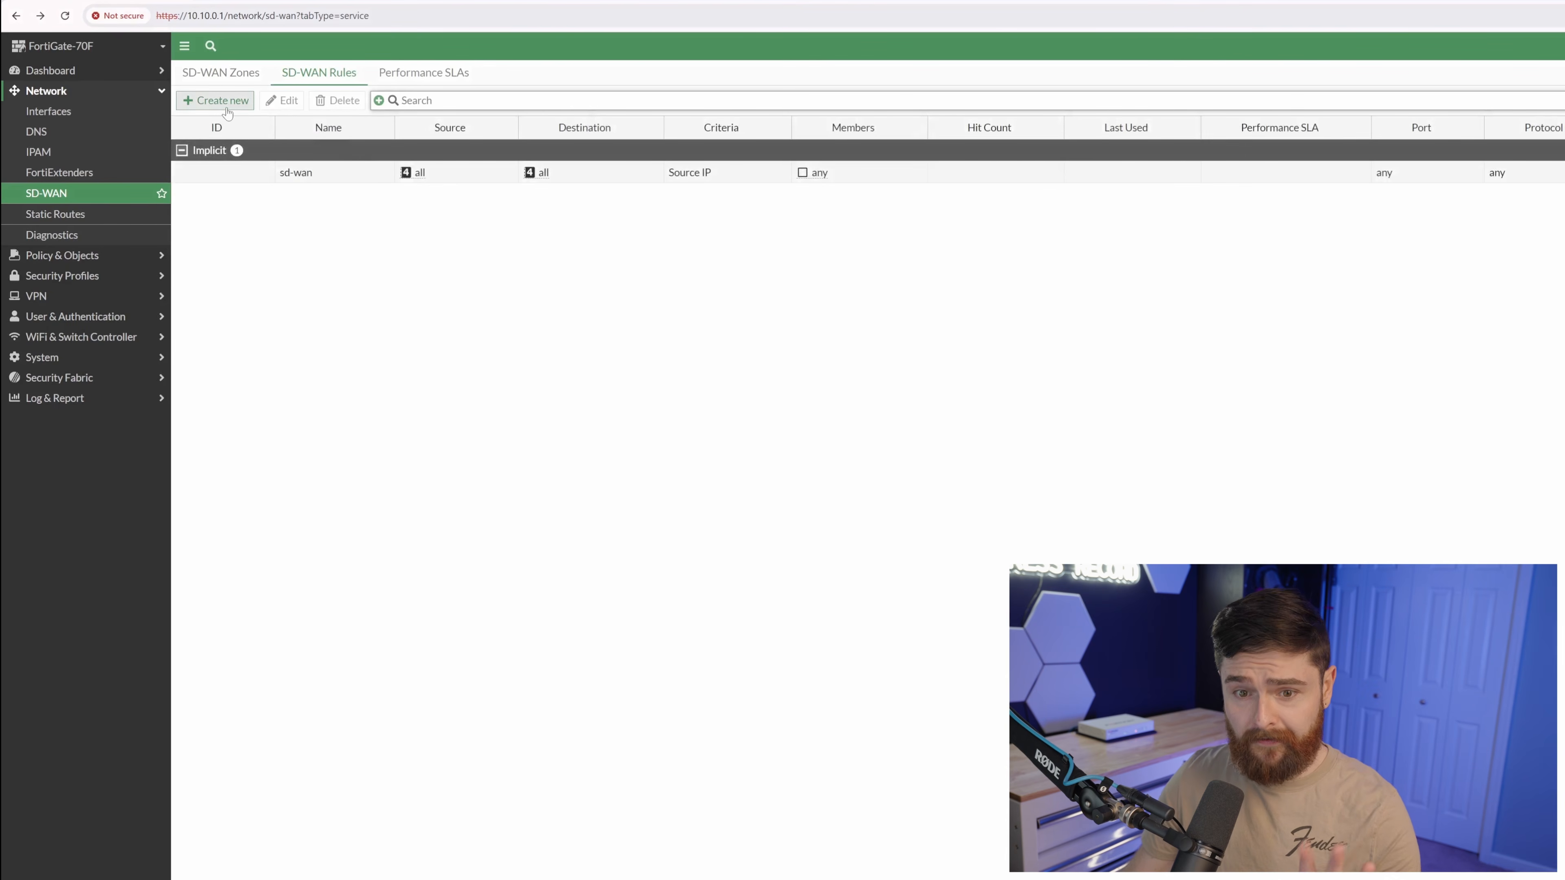
Create SD-WAN rule Use_Optimal_Link with destination address all.
{"action": "left_click", "coordinate": [227, 109]}
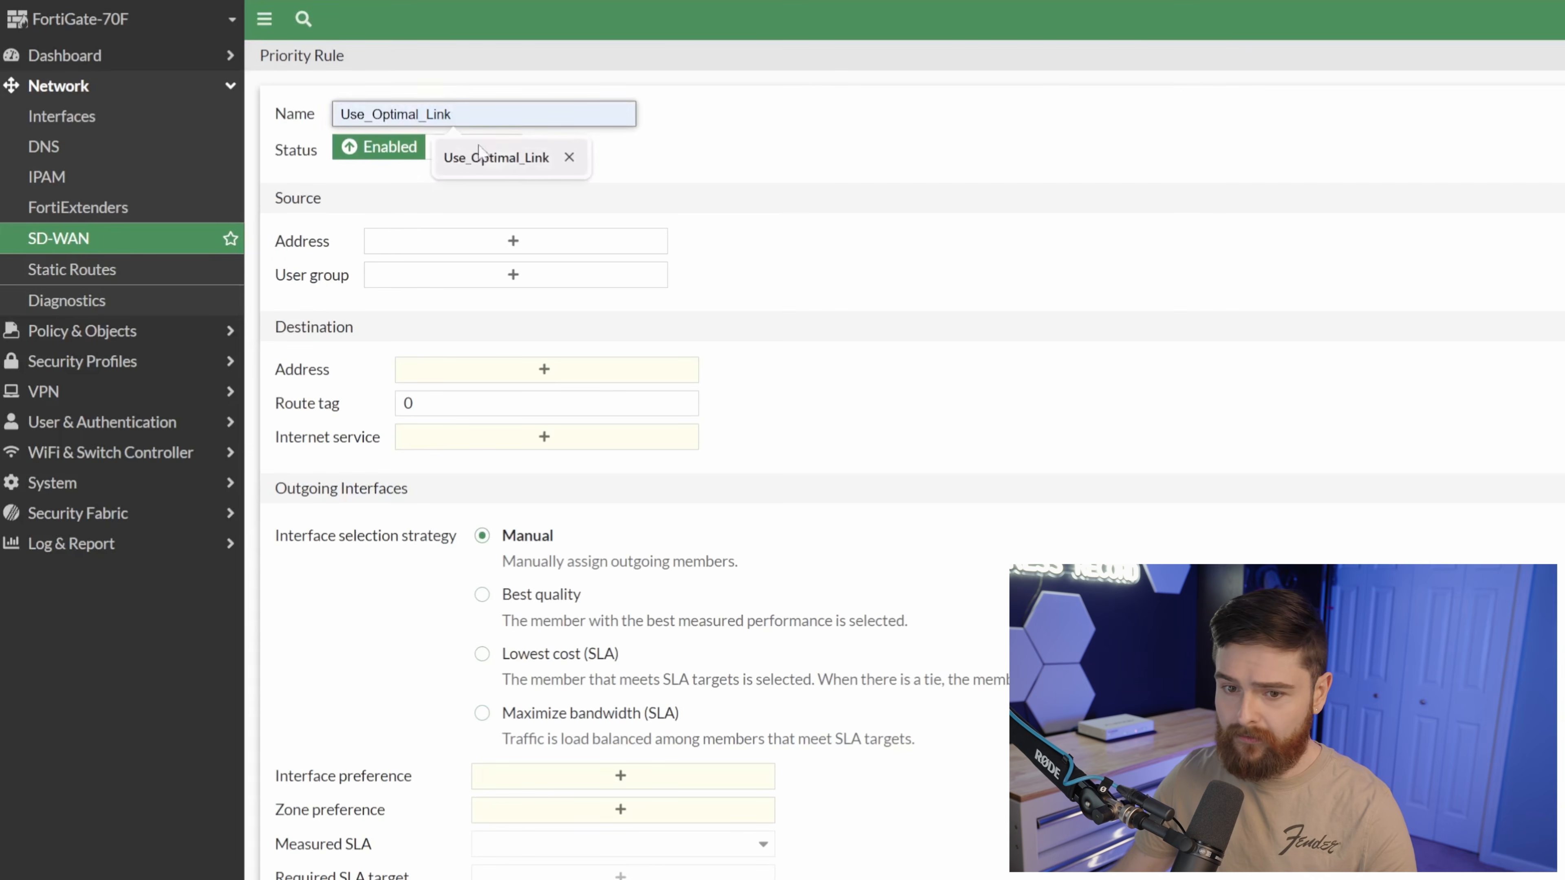
{"action": "left_click", "coordinate": [501, 158]}
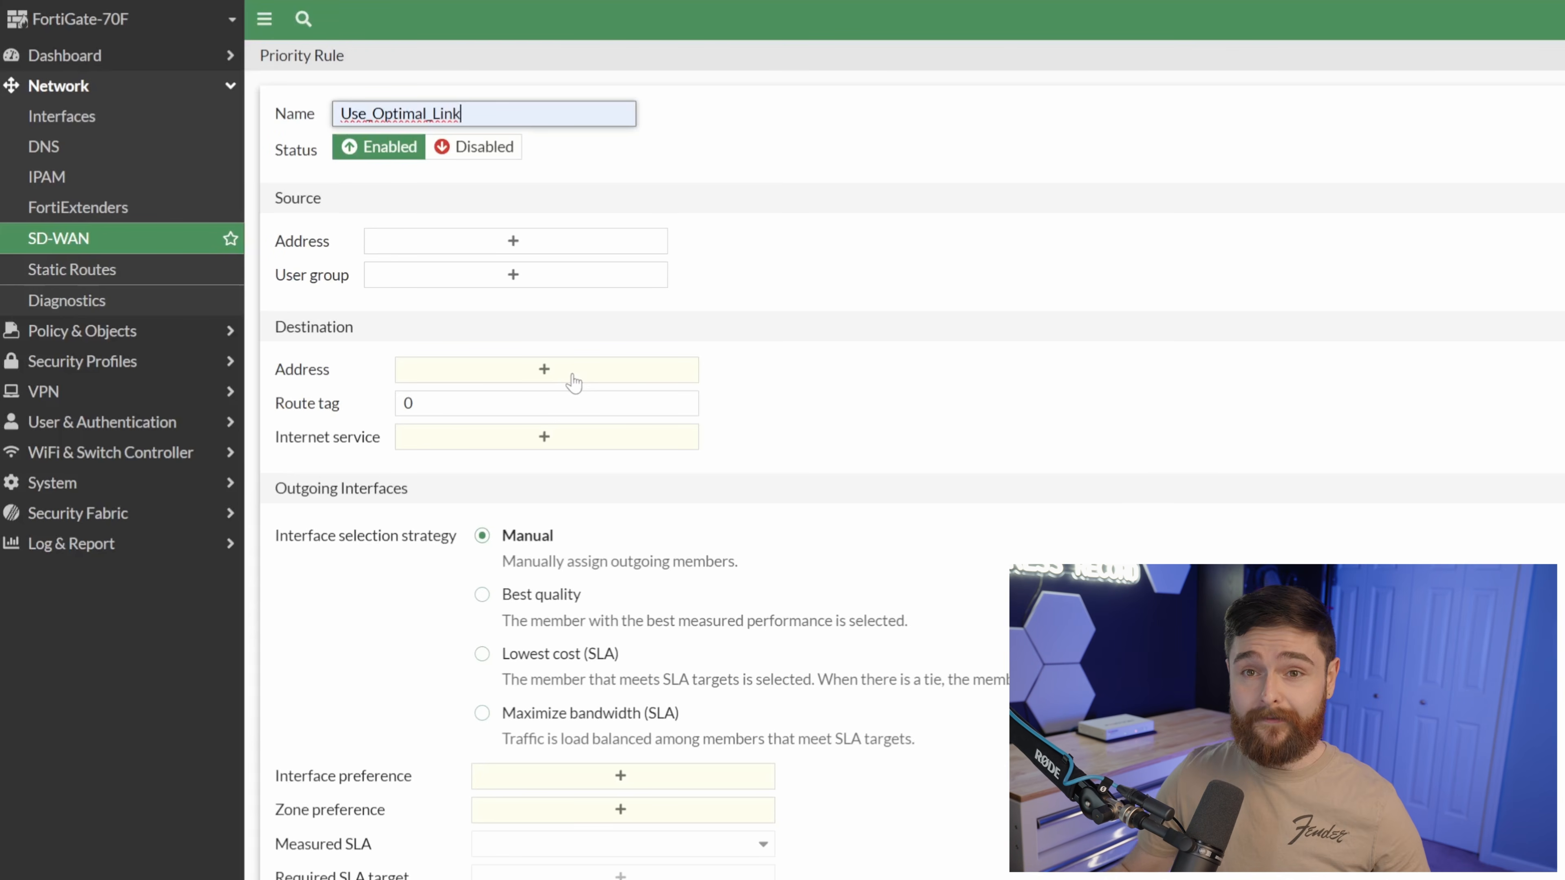
{"action": "left_click", "coordinate": [573, 383]}
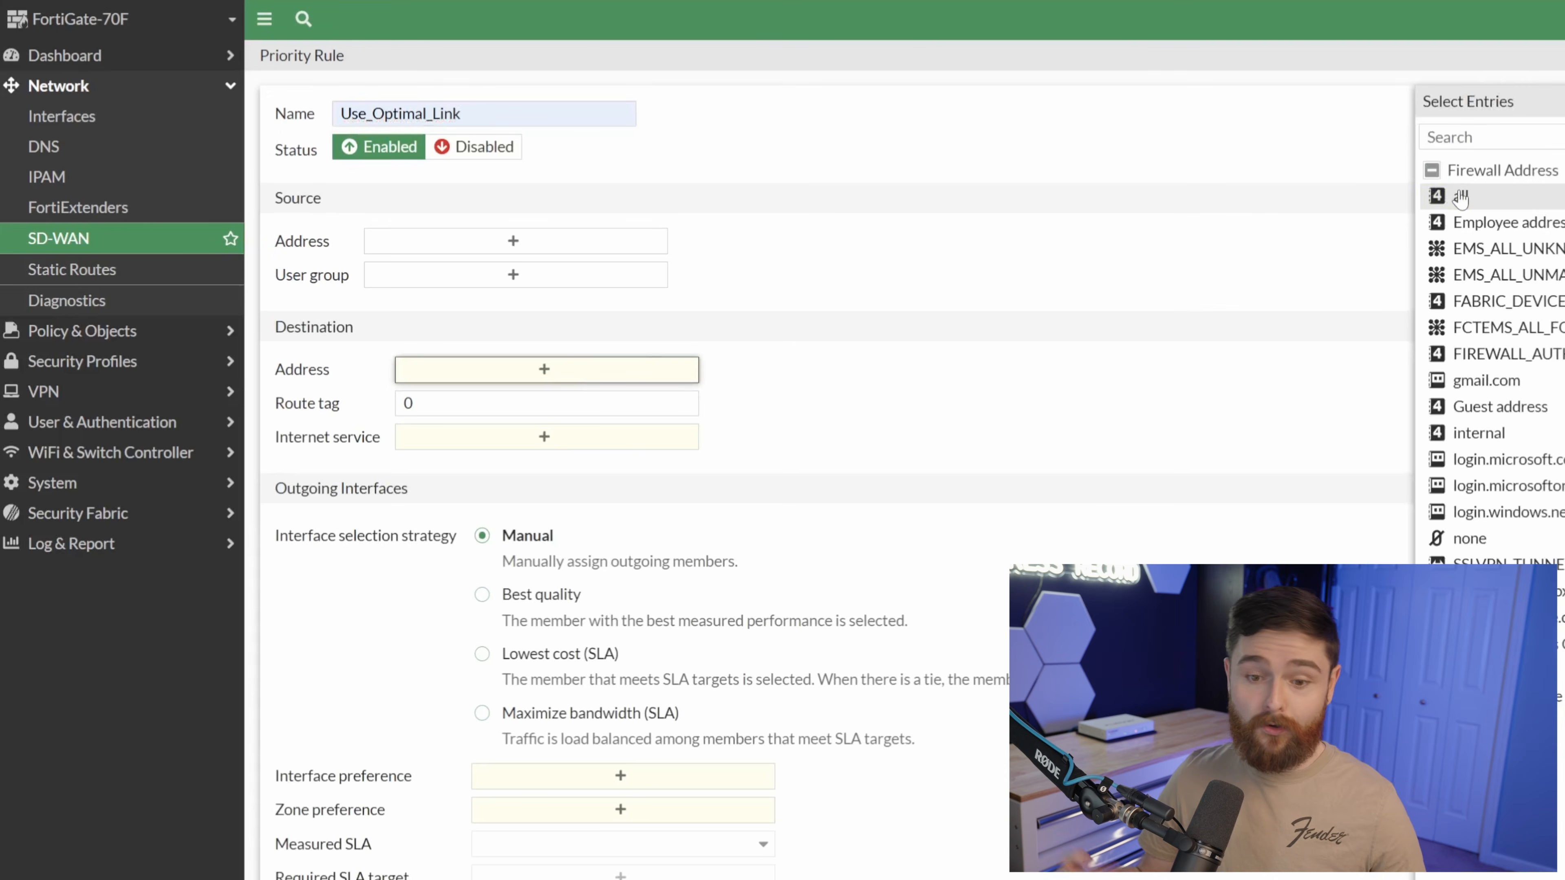
{"action": "key", "text": "Return"}
{"action": "left_click", "coordinate": [850, 399]}
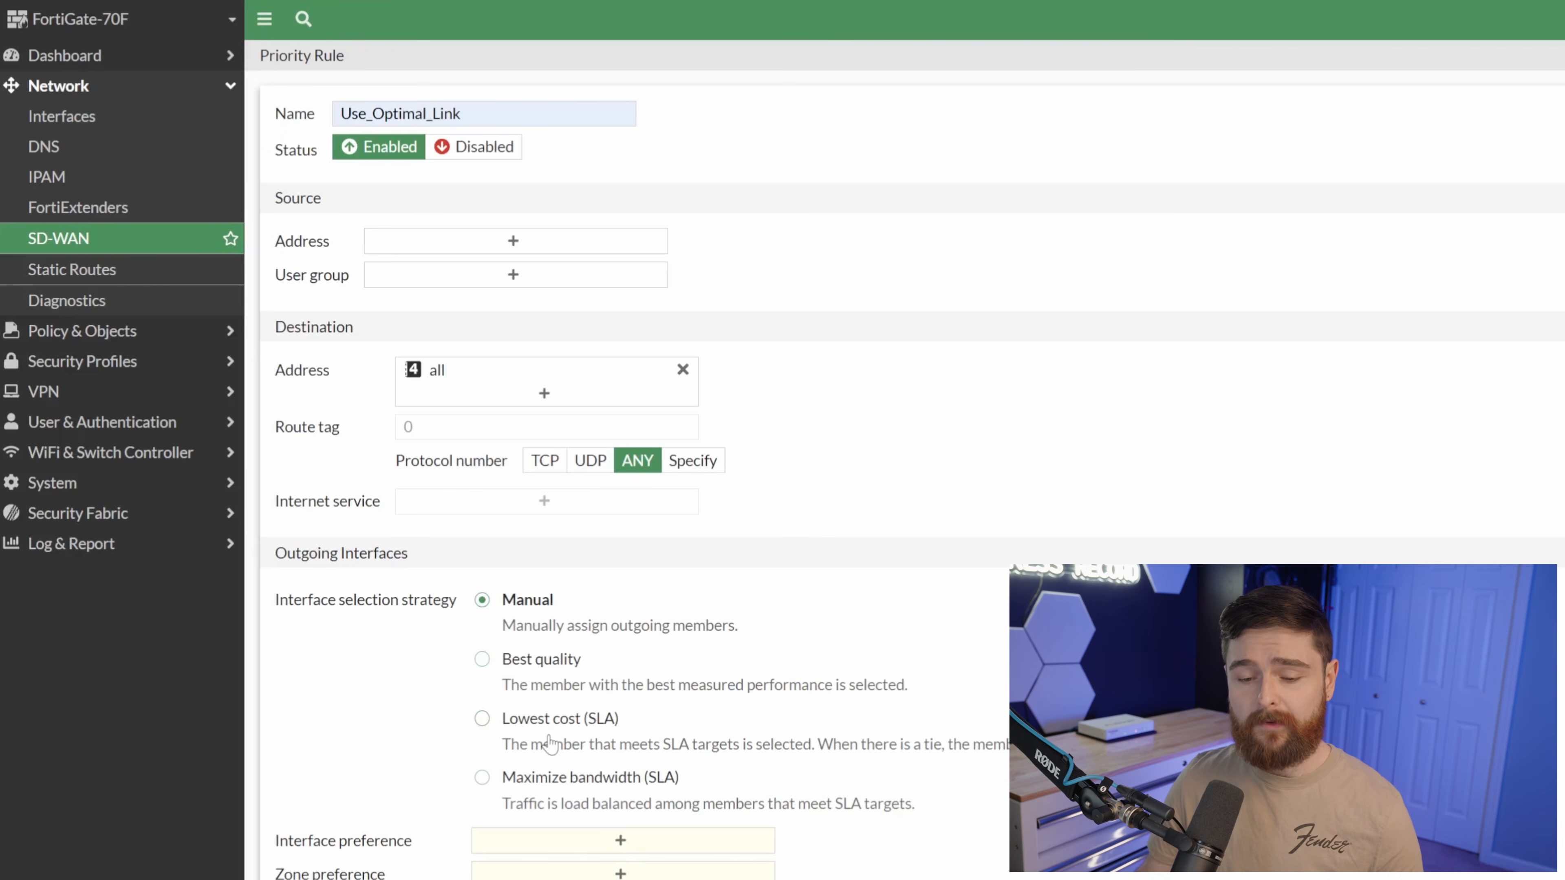
Use Best quality over wan1 and wan2, measured by Monitor_Both_Paths, and save the rule.
{"action": "left_click", "coordinate": [536, 668]}
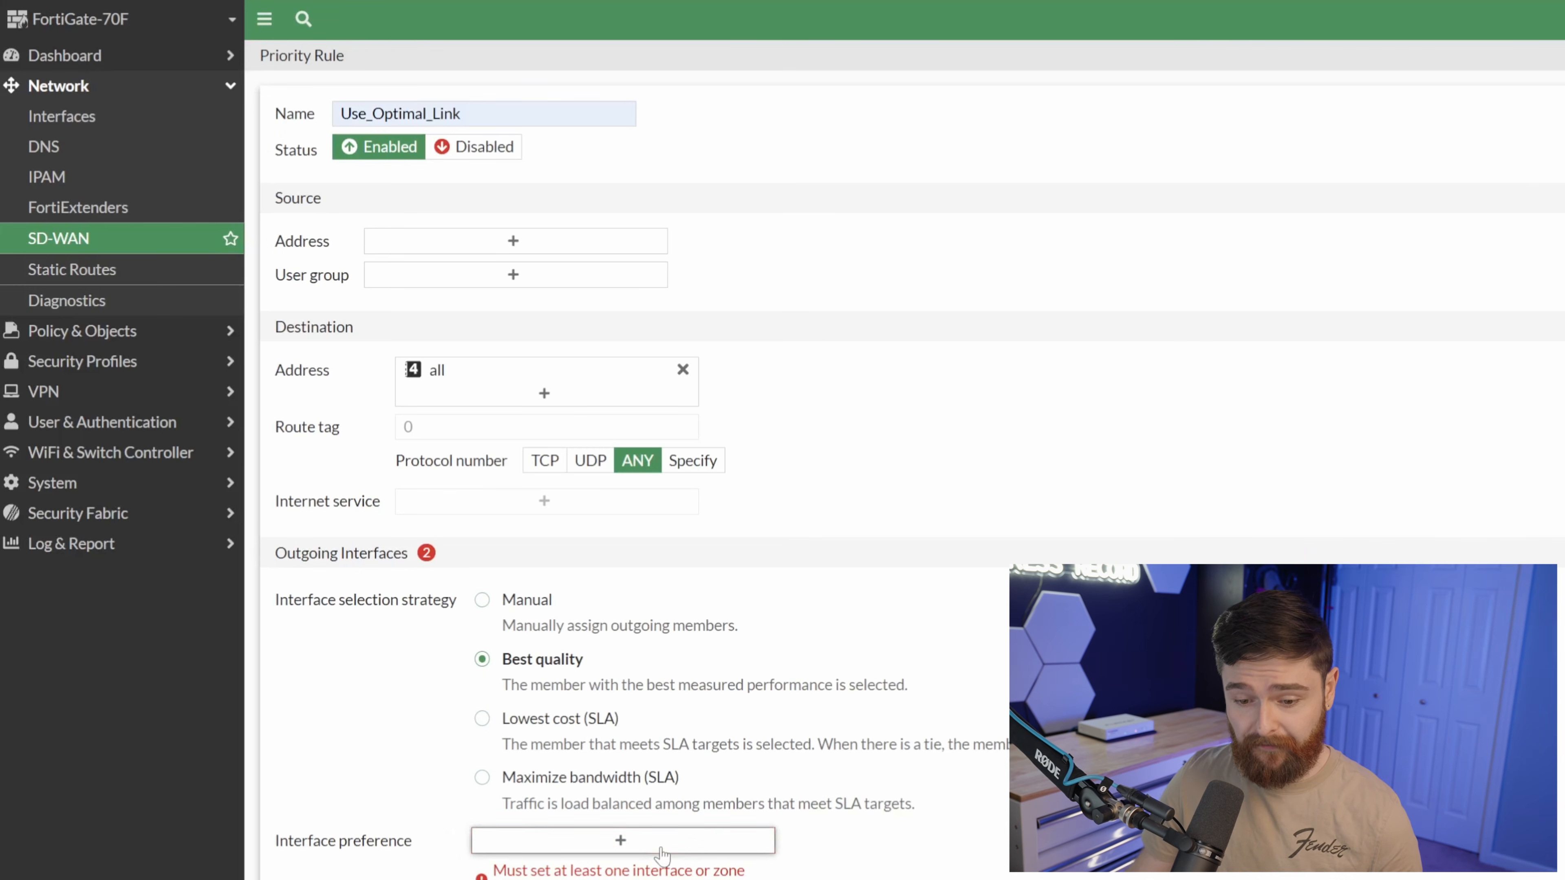
{"action": "left_click", "coordinate": [661, 854]}
{"action": "left_click", "coordinate": [1474, 199]}
{"action": "left_click", "coordinate": [1471, 223]}
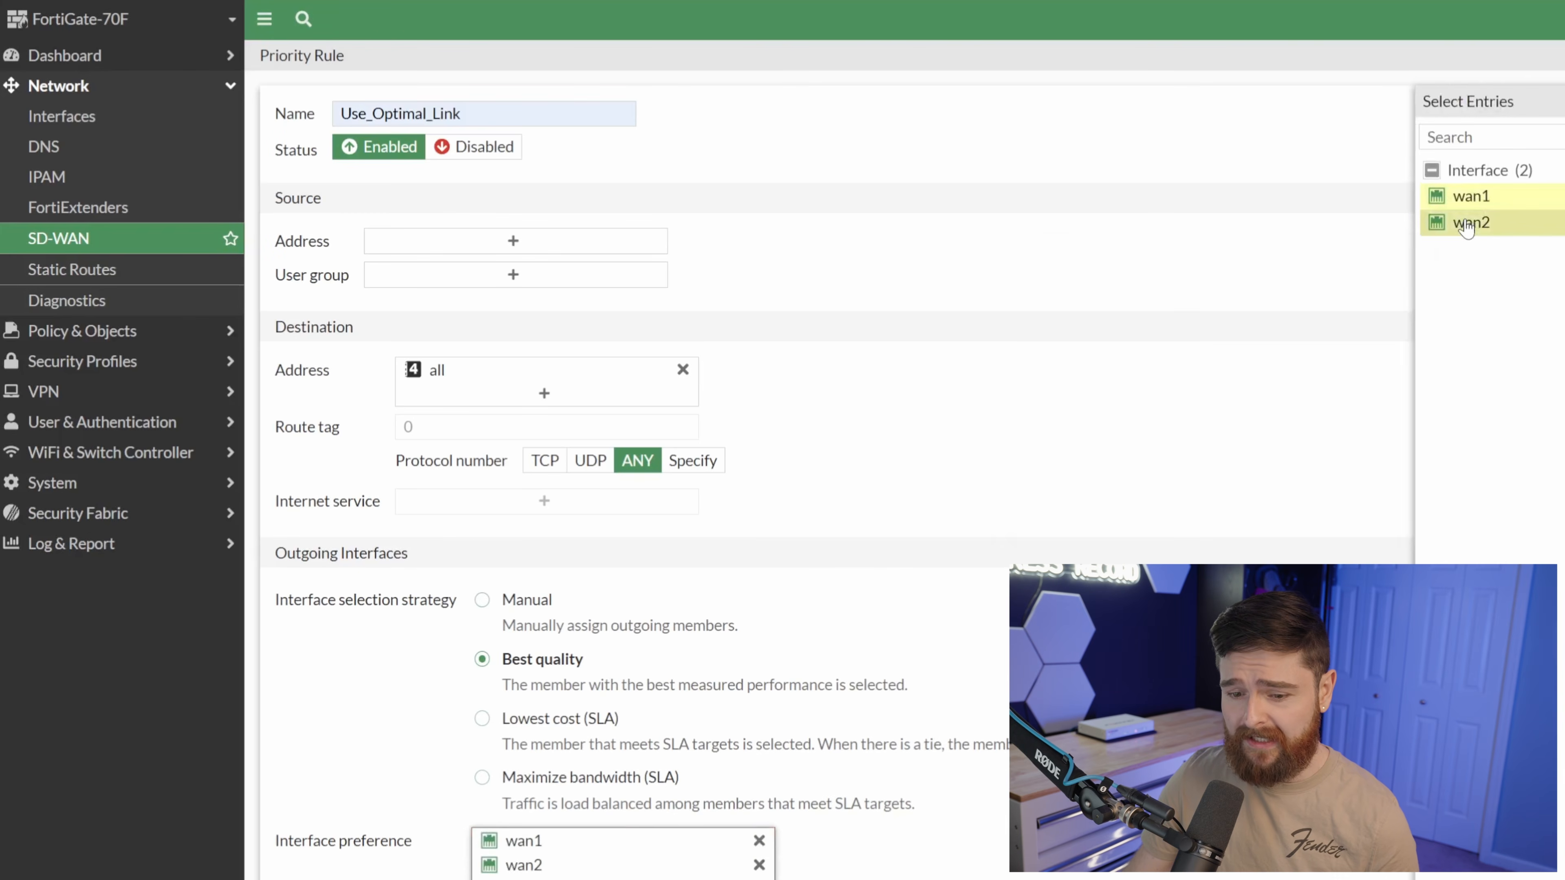
{"action": "key", "text": "Escape"}
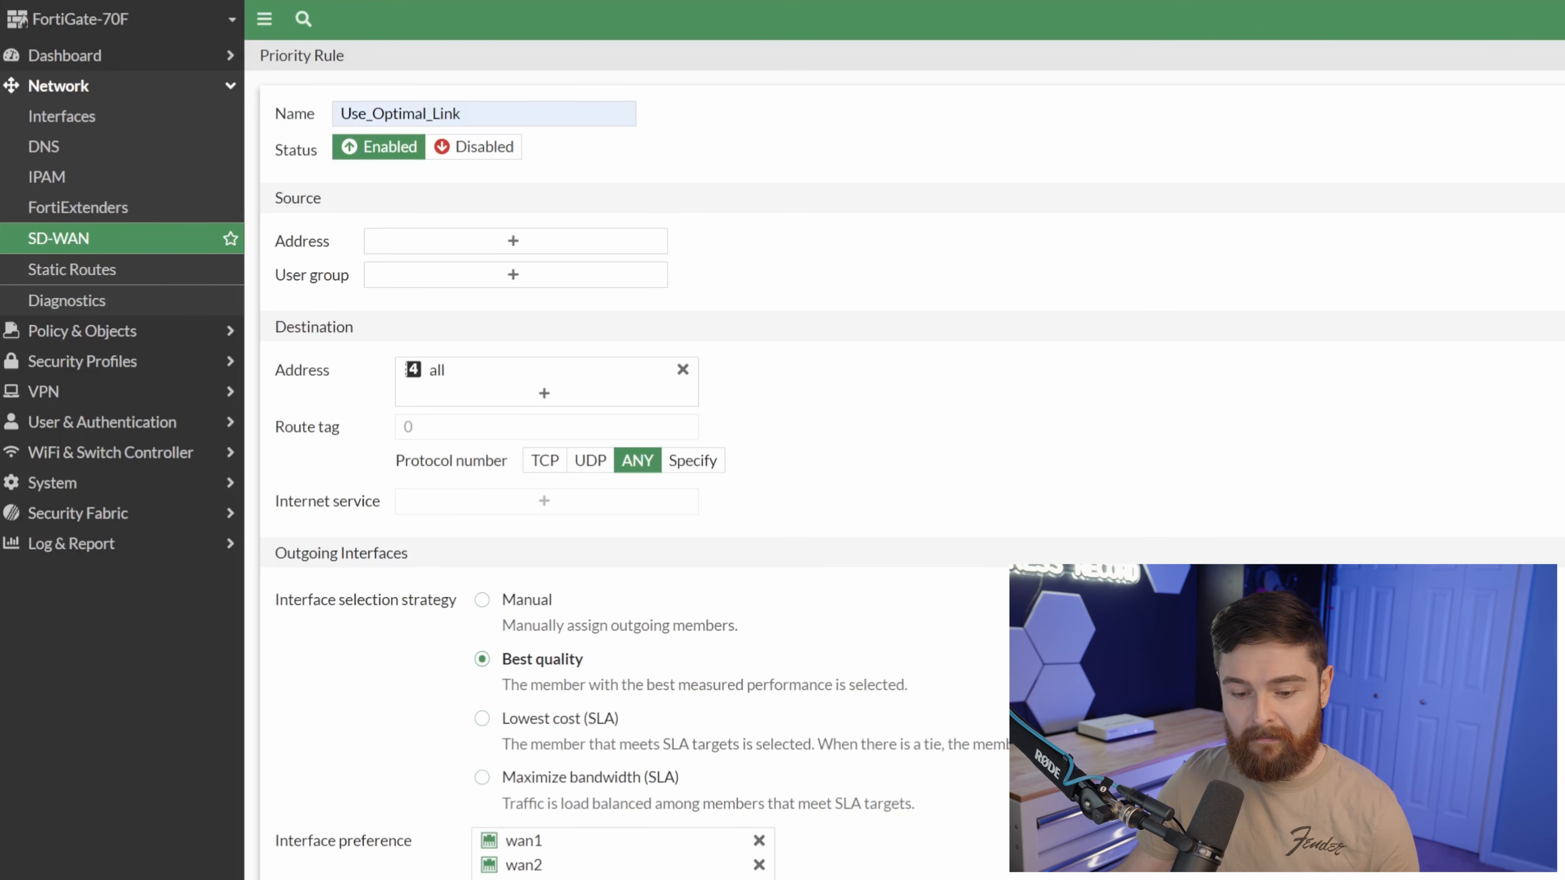
{"action": "left_click", "coordinate": [402, 739]}
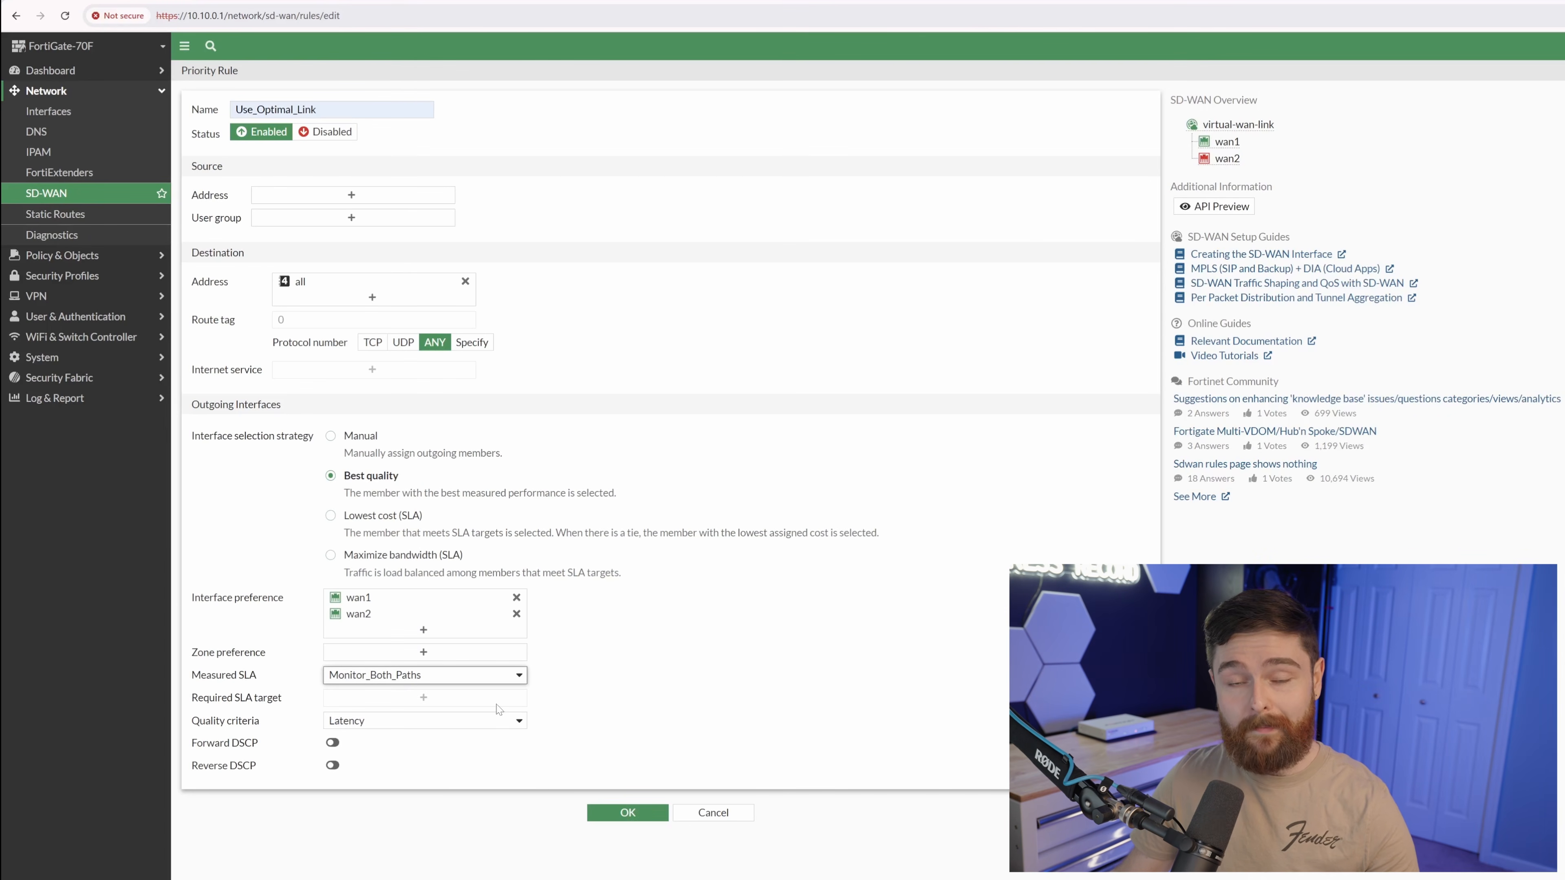
{"action": "left_click", "coordinate": [635, 814]}
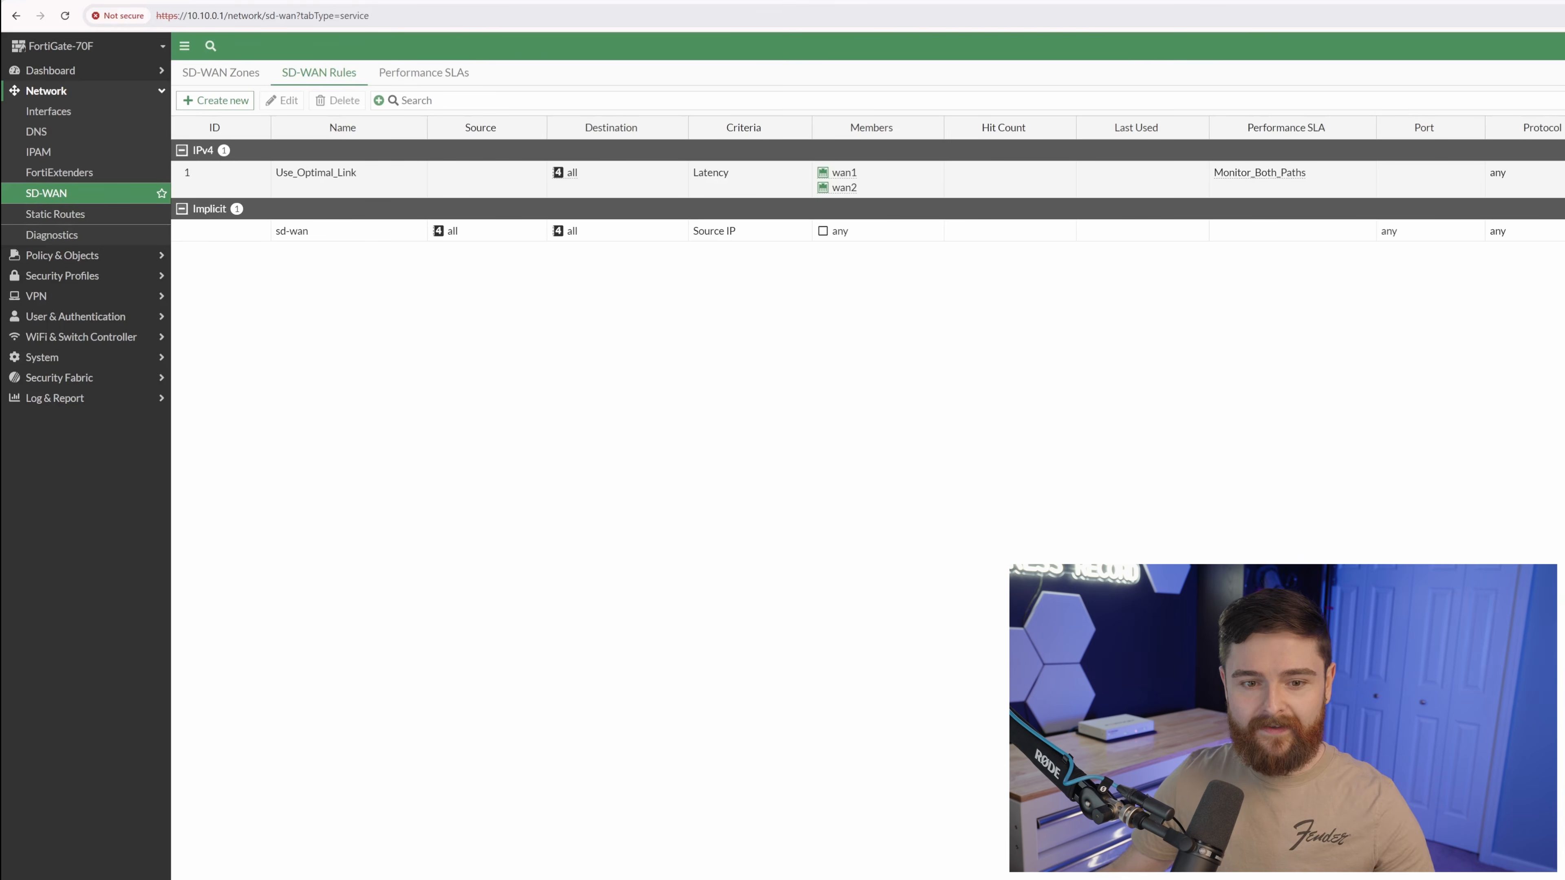
Create firewall policy 'Allow MGMT to WAN' with incoming internal and outgoing virtual-wan-link.
{"action": "left_click", "coordinate": [131, 257]}
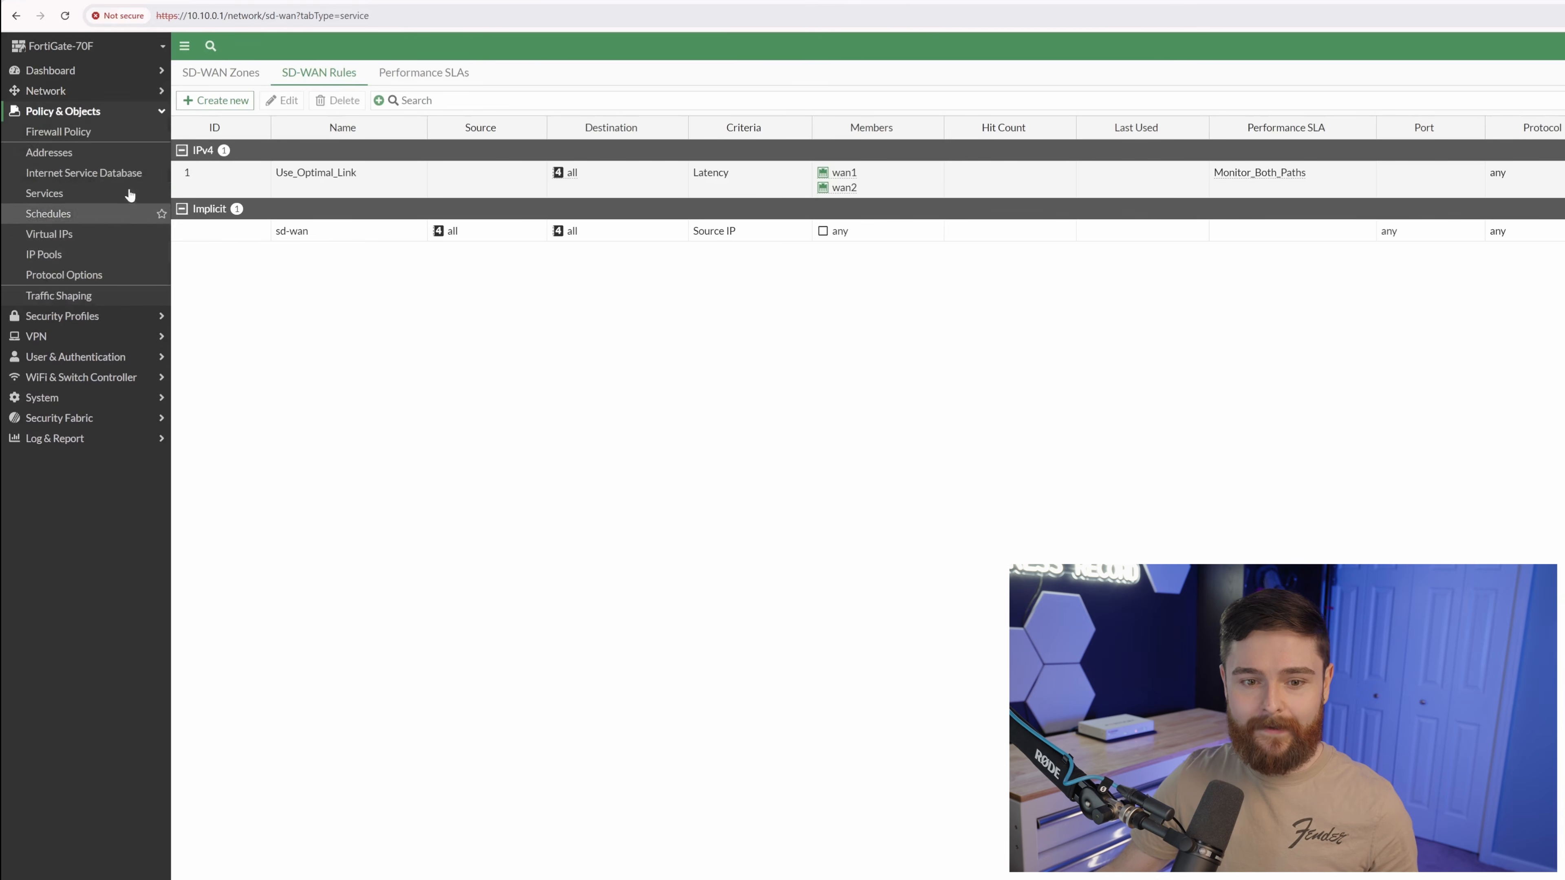
{"action": "left_click", "coordinate": [111, 135]}
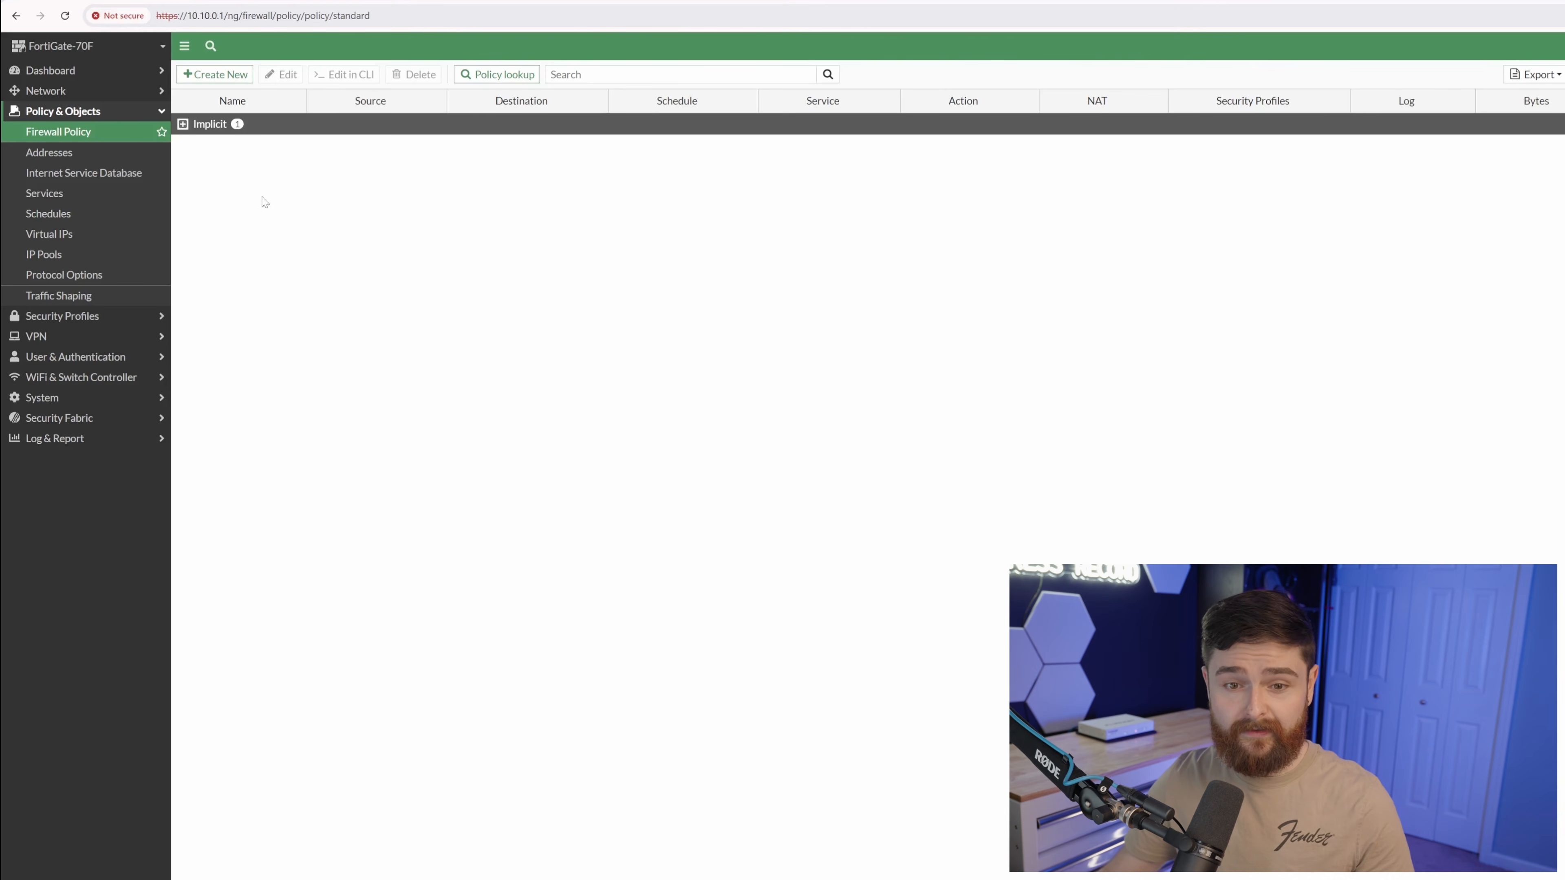
{"action": "left_click", "coordinate": [214, 74]}
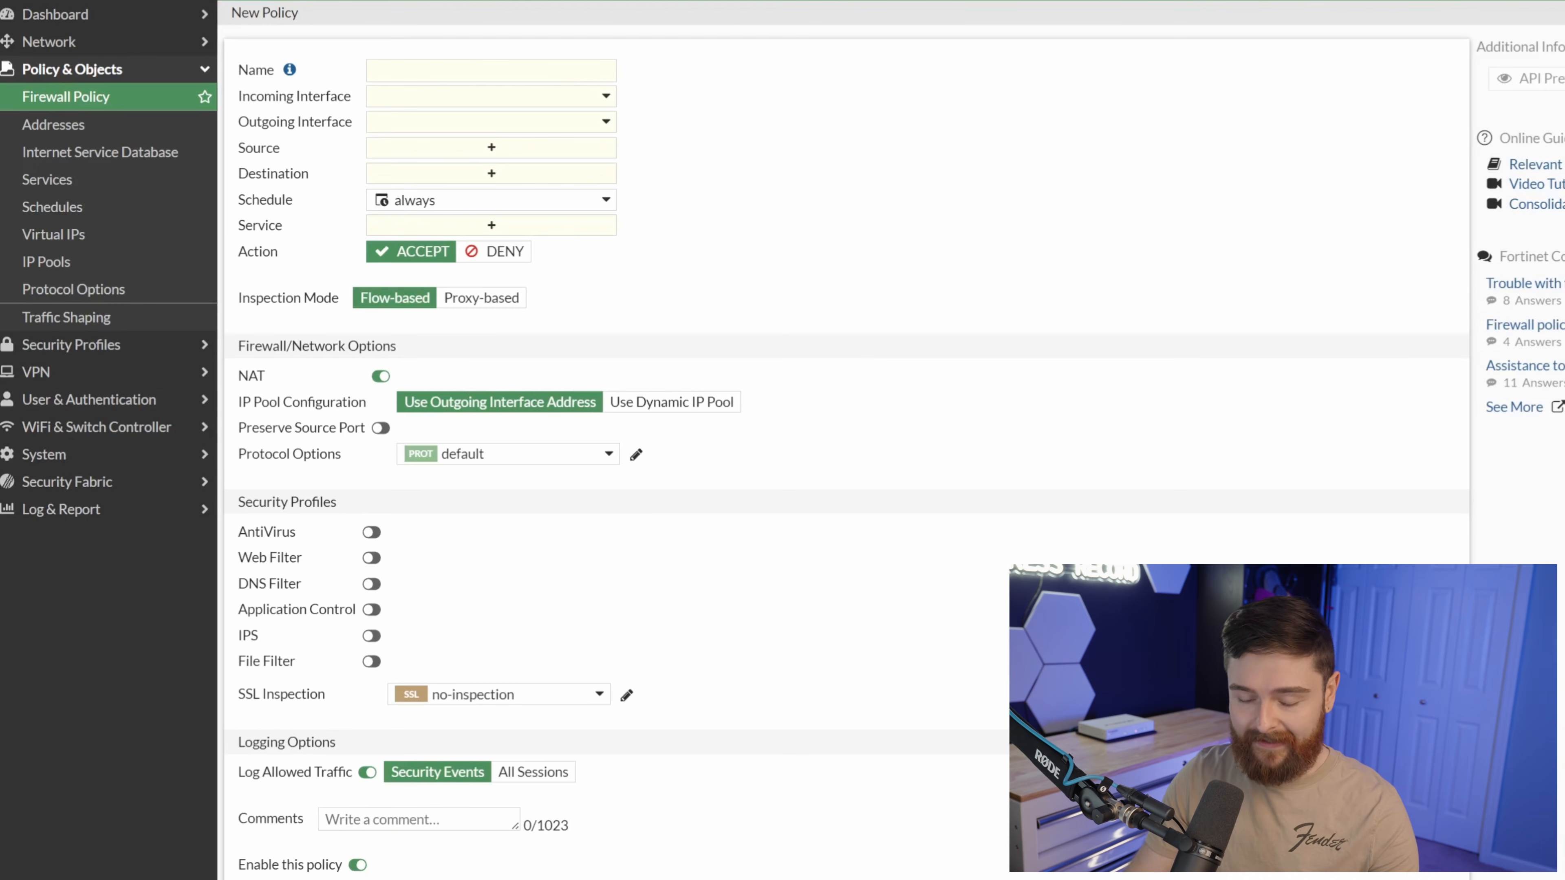
{"action": "left_click", "coordinate": [491, 70]}
{"action": "type", "text": "Allow MGMT to WAN"}
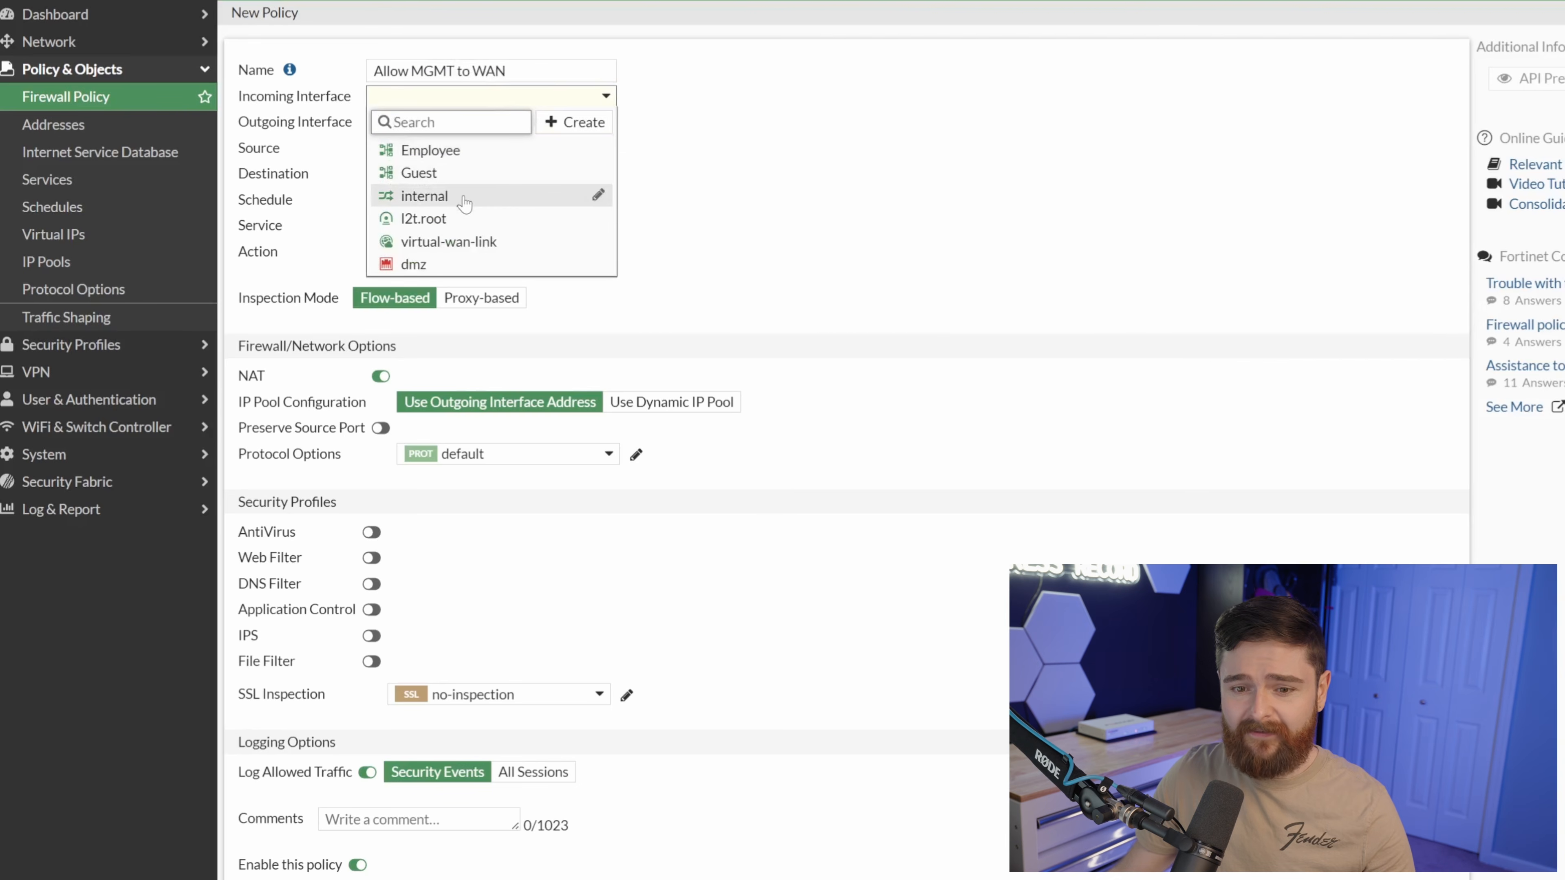
{"action": "mouse_move", "coordinate": [465, 203]}
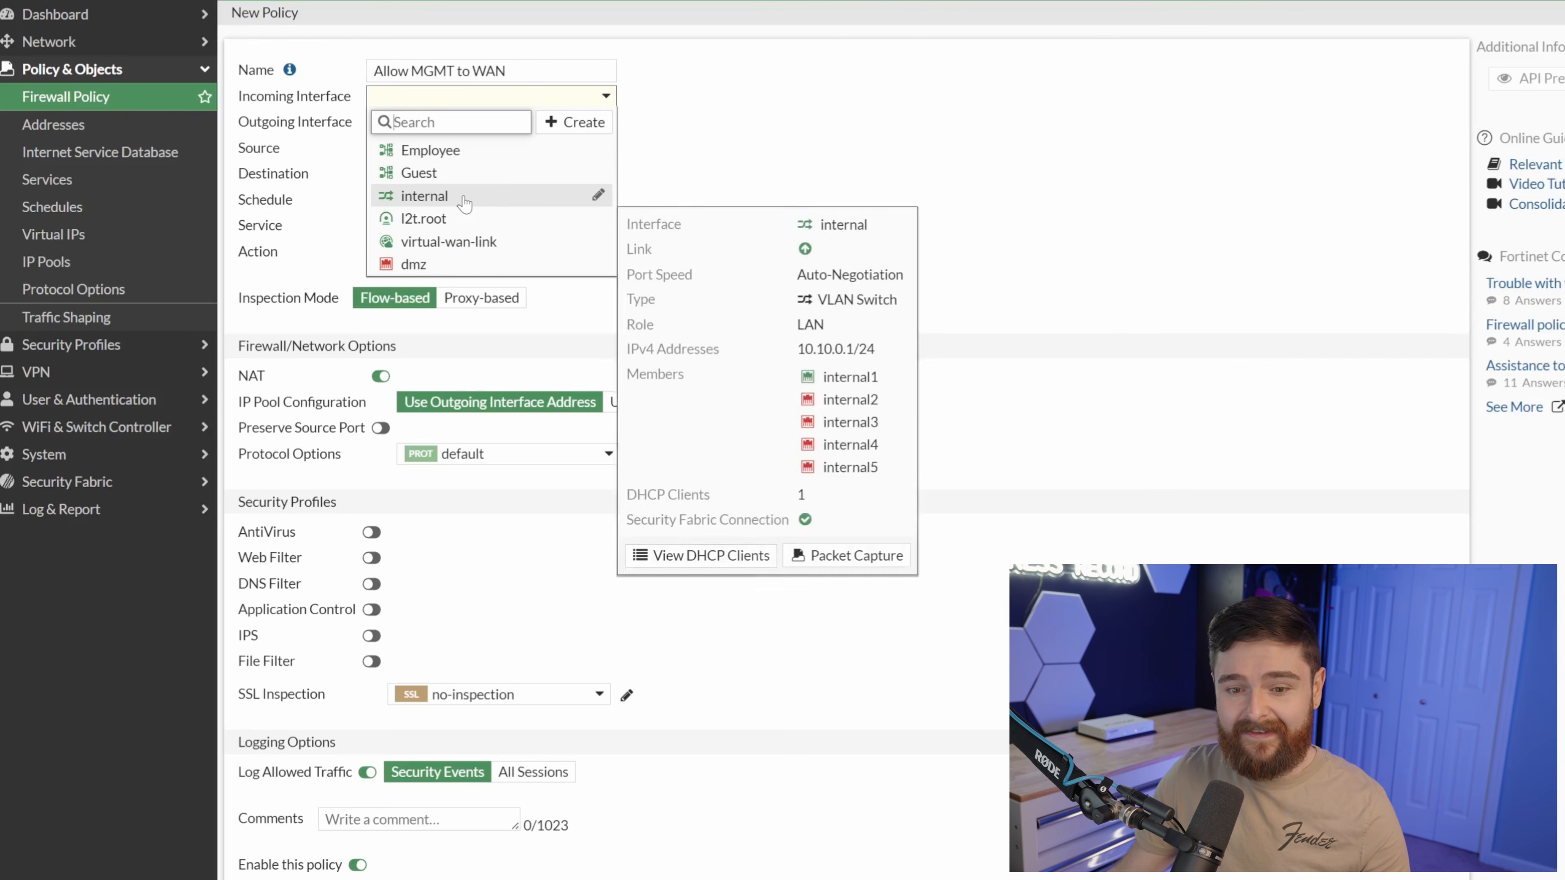
{"action": "left_click", "coordinate": [465, 203]}
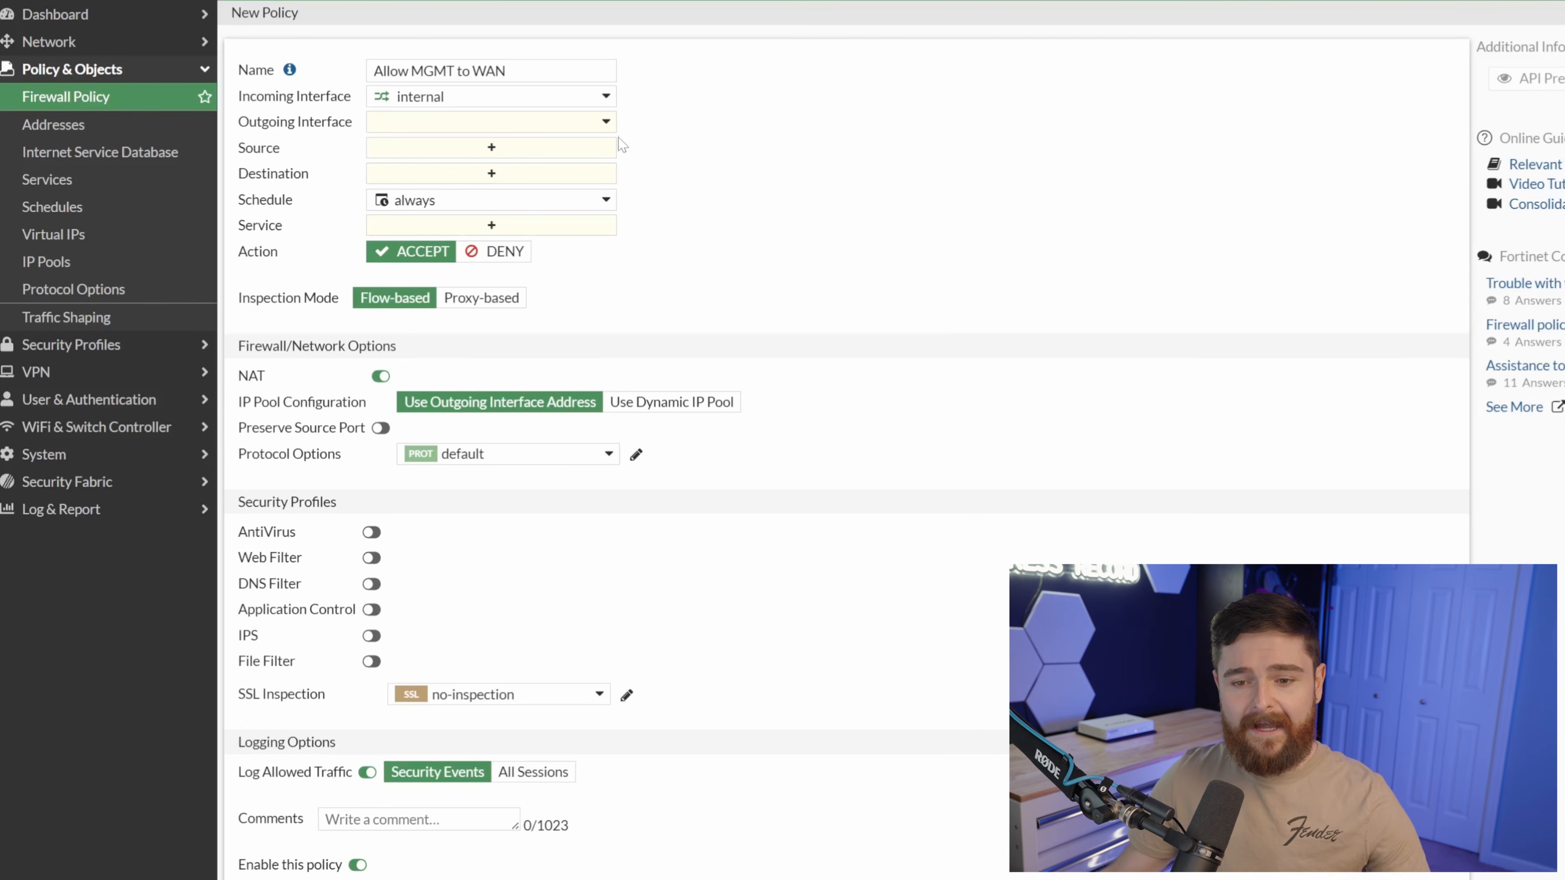
{"action": "left_click", "coordinate": [607, 126]}
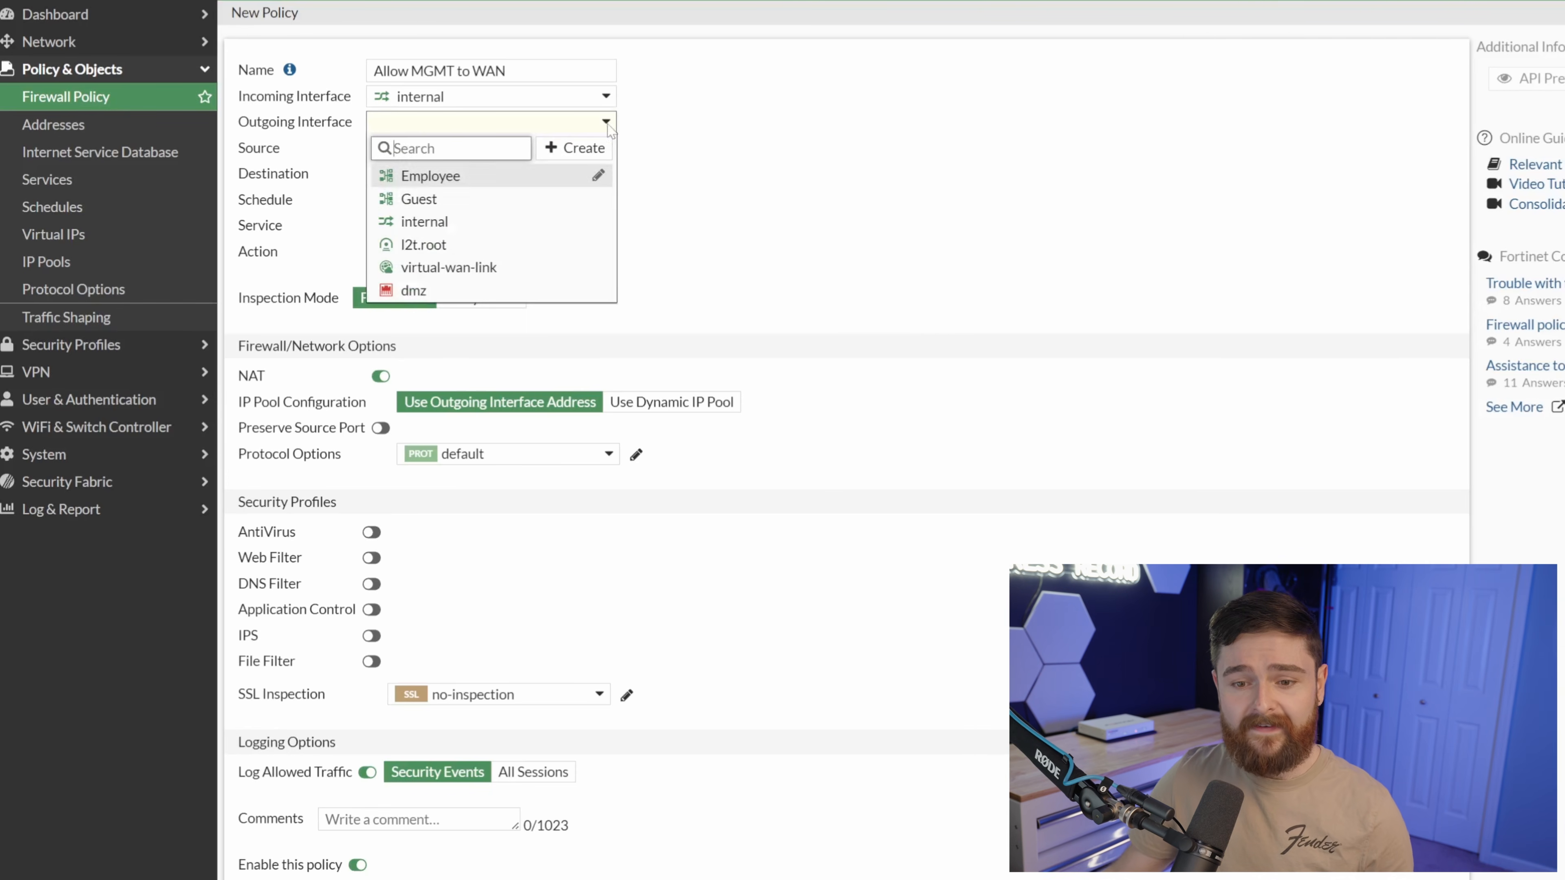
{"action": "left_click", "coordinate": [493, 276]}
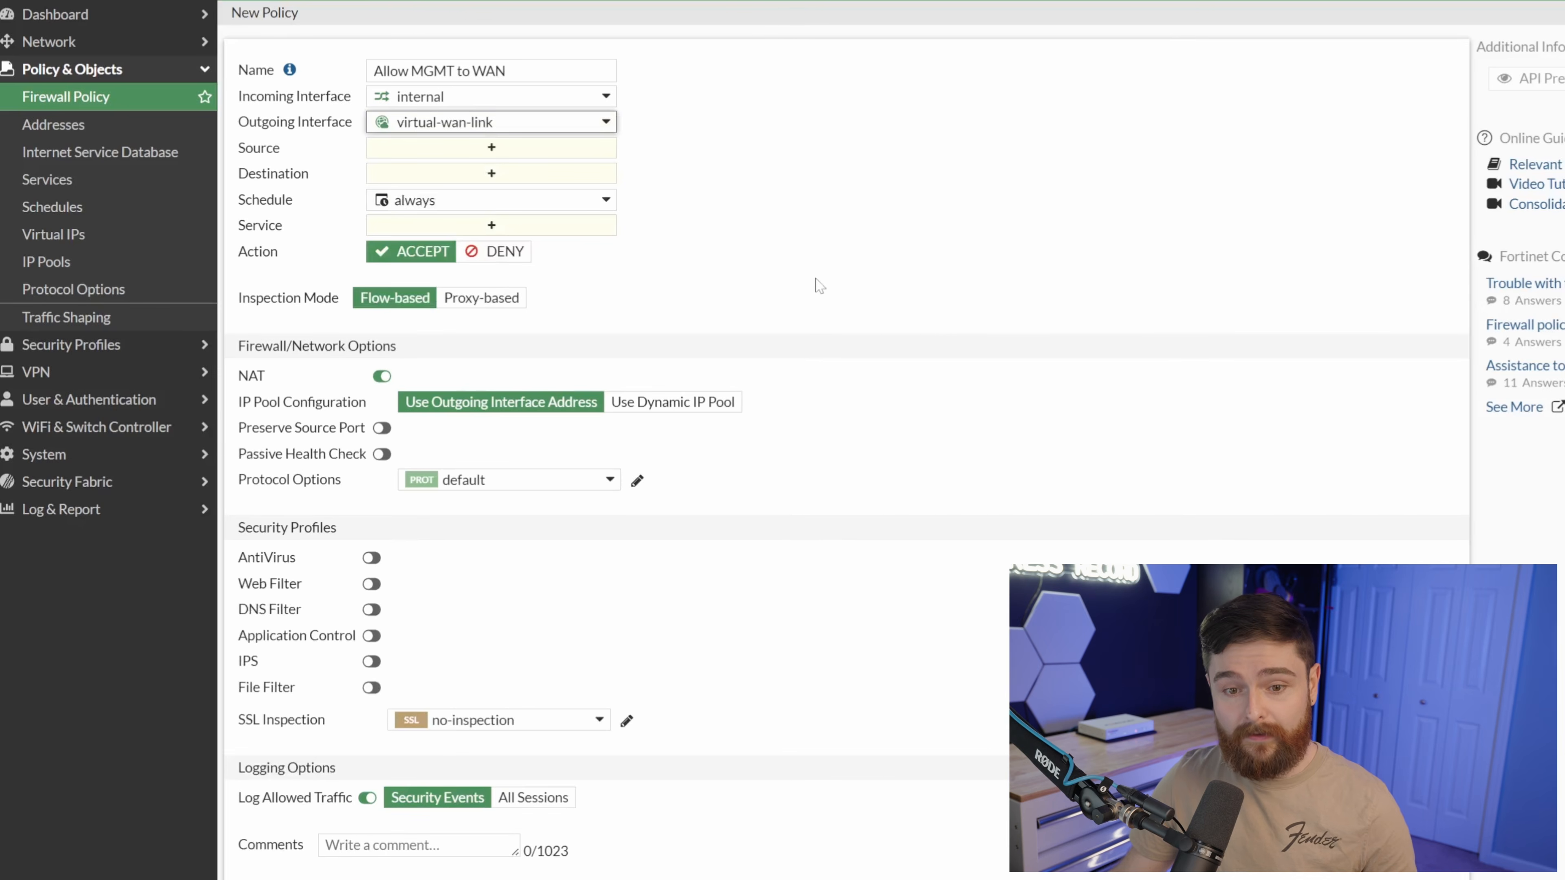
{"action": "left_click", "coordinate": [610, 149]}
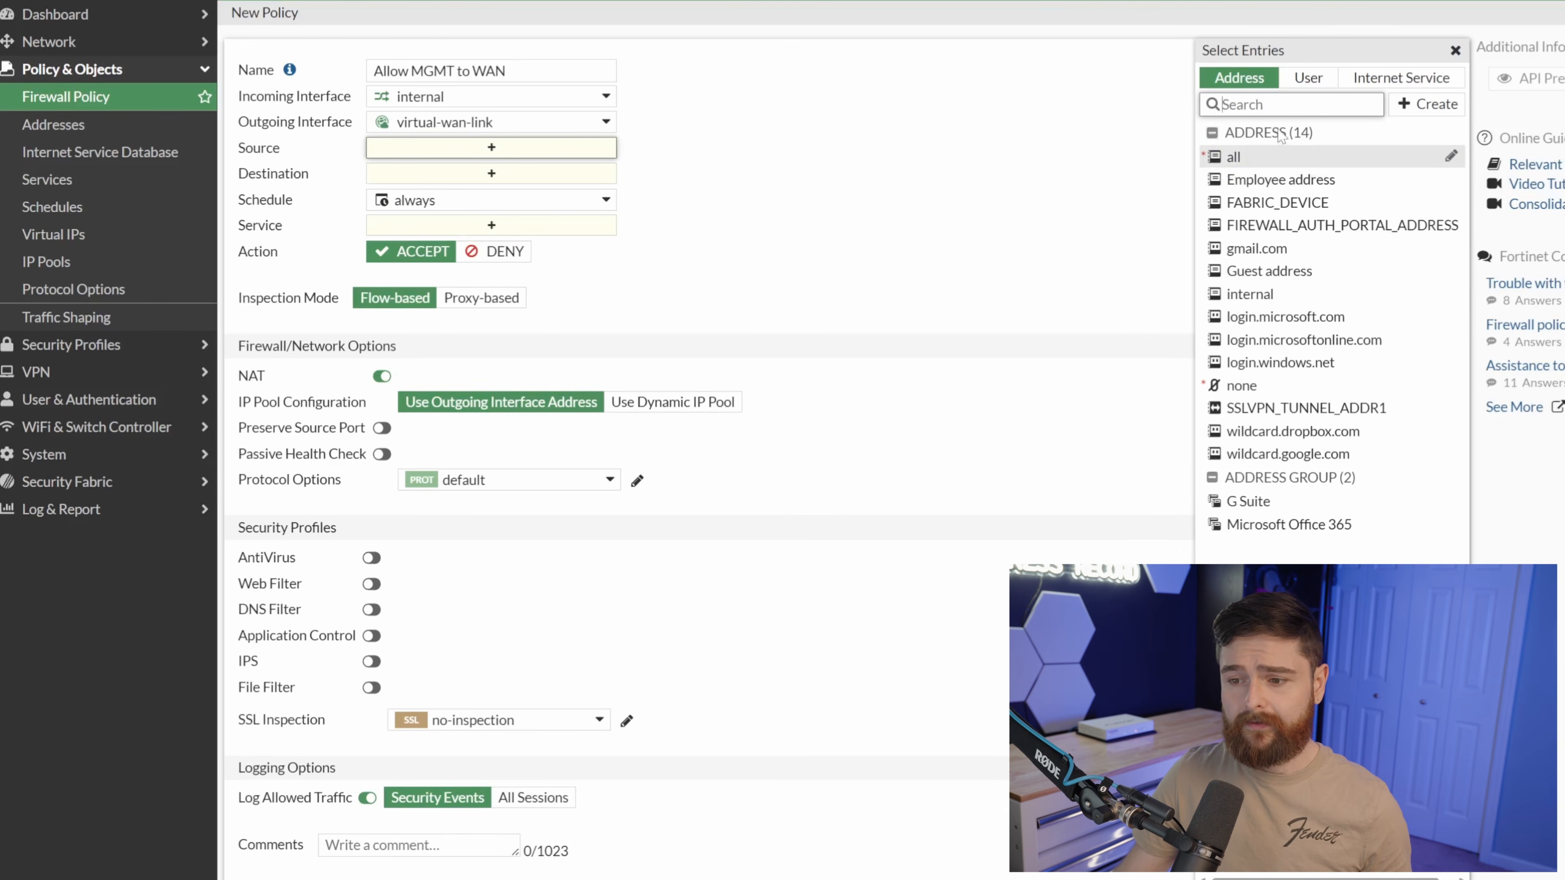
Set source and destination to all and service to ALL.
{"action": "left_click", "coordinate": [1264, 157]}
{"action": "left_click", "coordinate": [496, 194]}
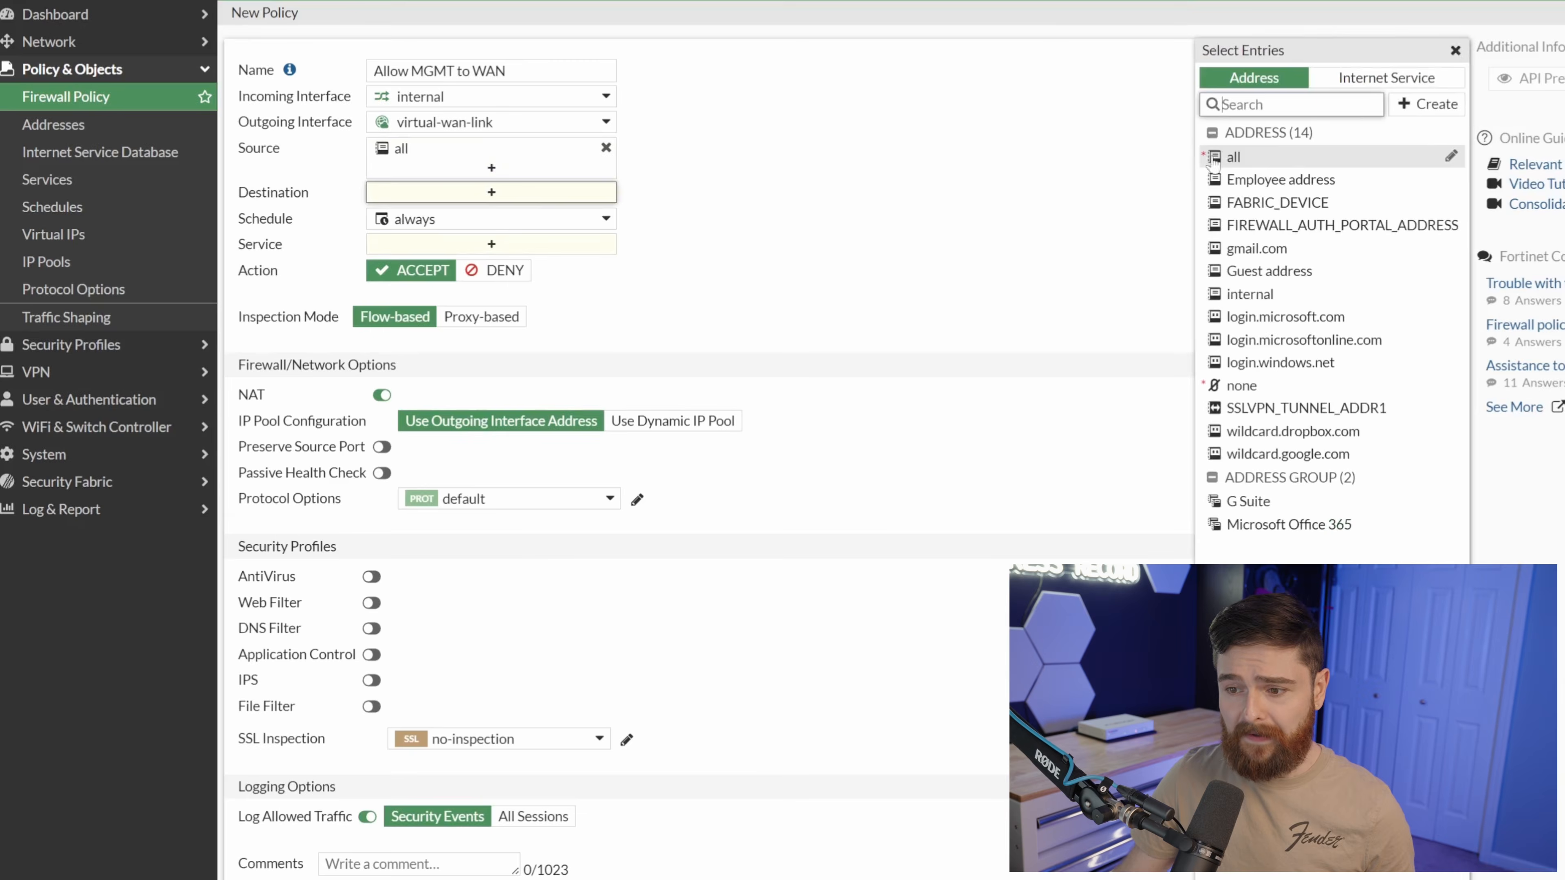
{"action": "left_click", "coordinate": [1233, 157]}
{"action": "left_click", "coordinate": [491, 262]}
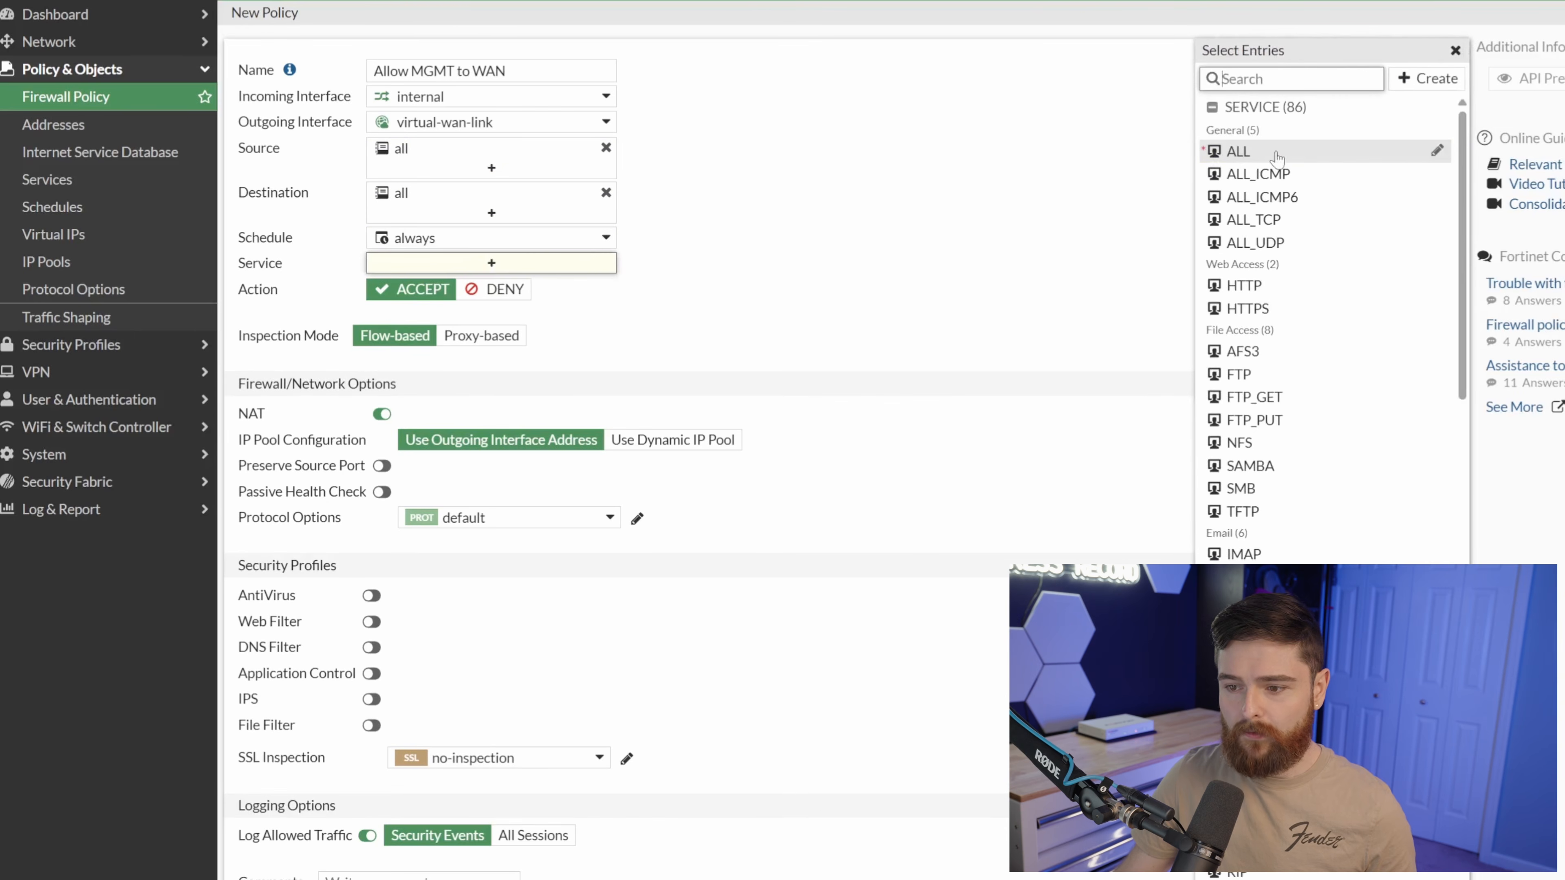
{"action": "left_click", "coordinate": [1238, 151]}
{"action": "left_click", "coordinate": [735, 232]}
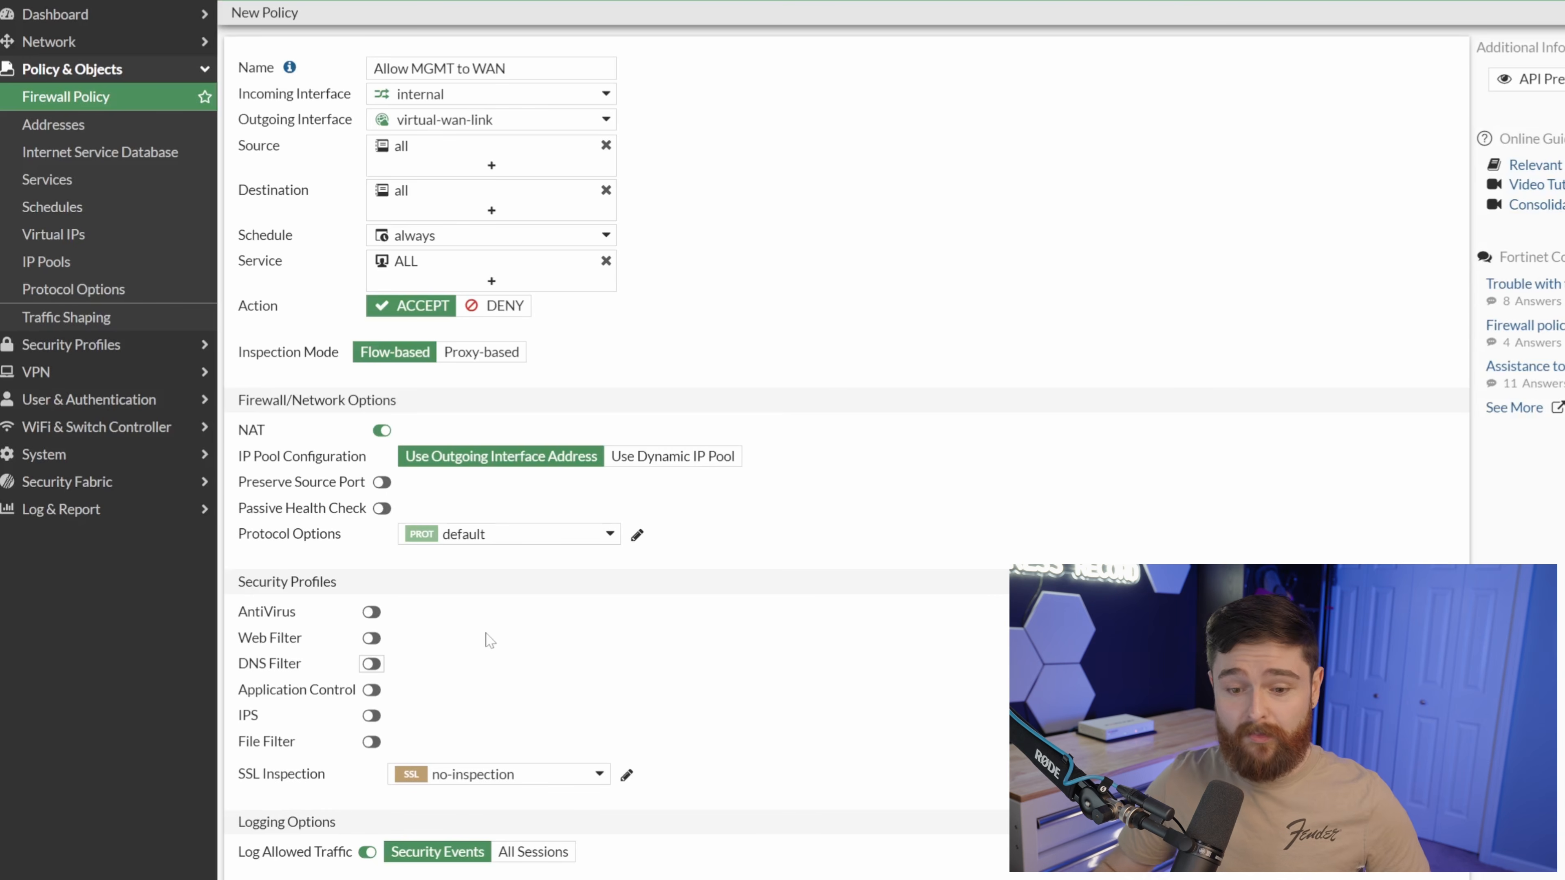
Enable AntiVirus, Web Filter and DNS Filter with their default profiles.
{"action": "left_click", "coordinate": [371, 612]}
{"action": "left_click", "coordinate": [372, 638]}
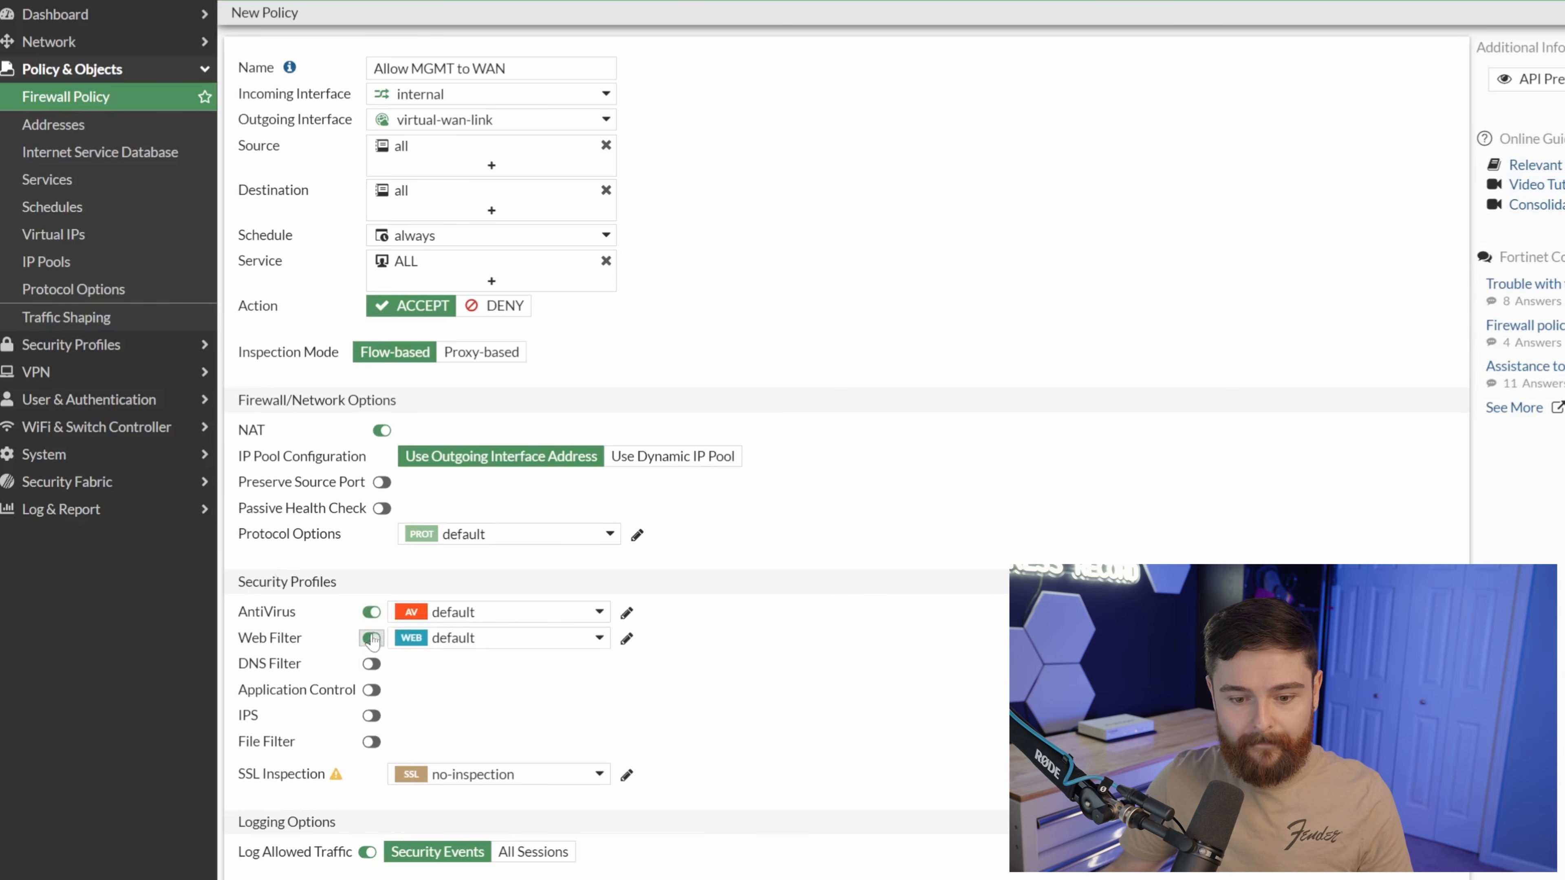
{"action": "left_click", "coordinate": [369, 665]}
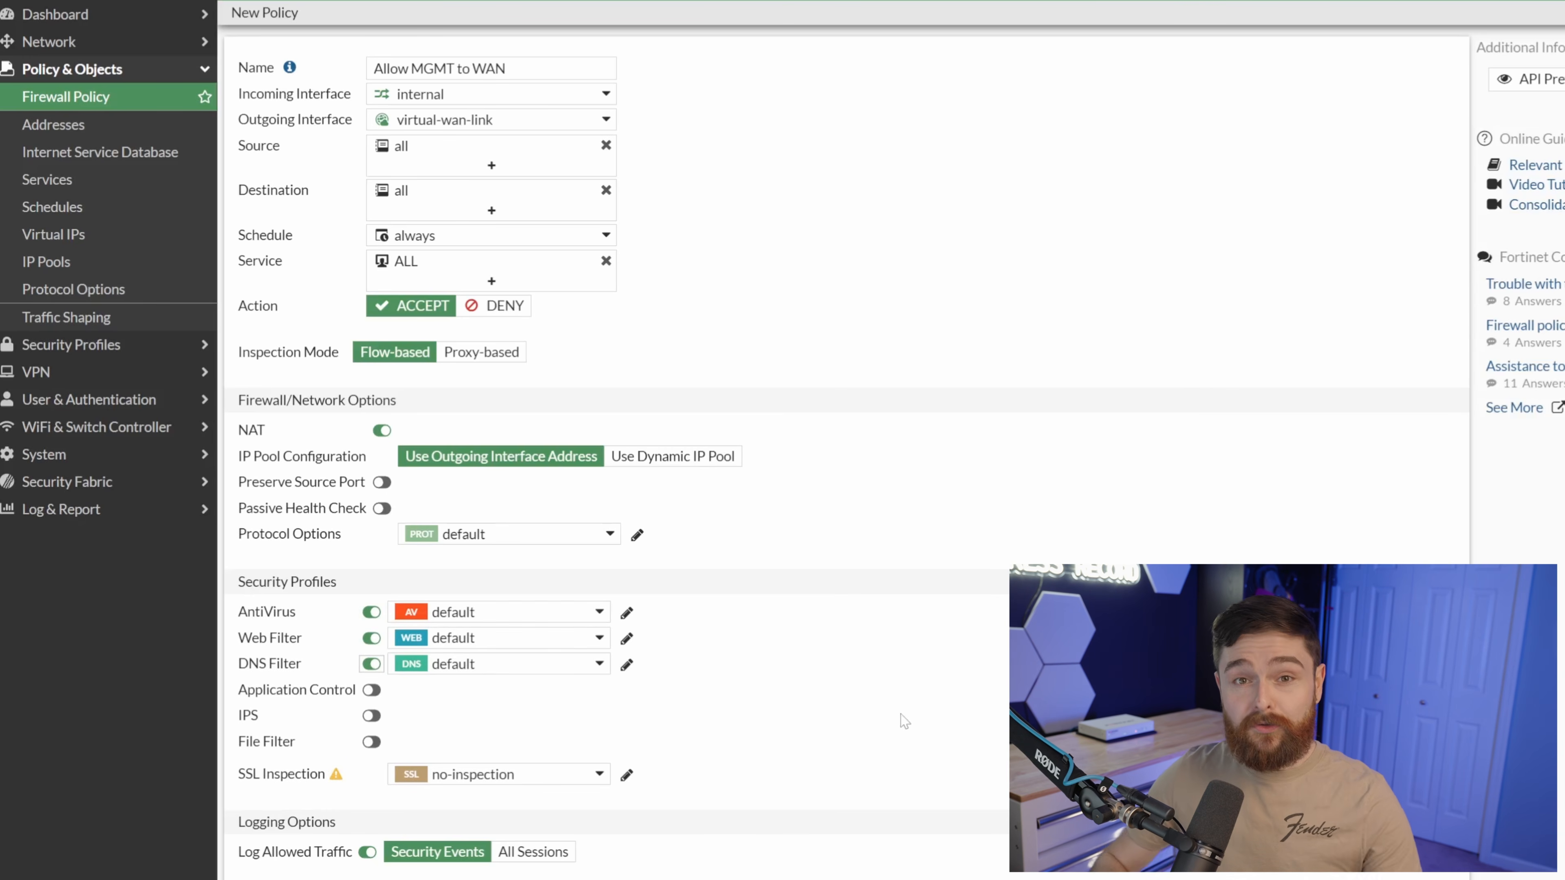